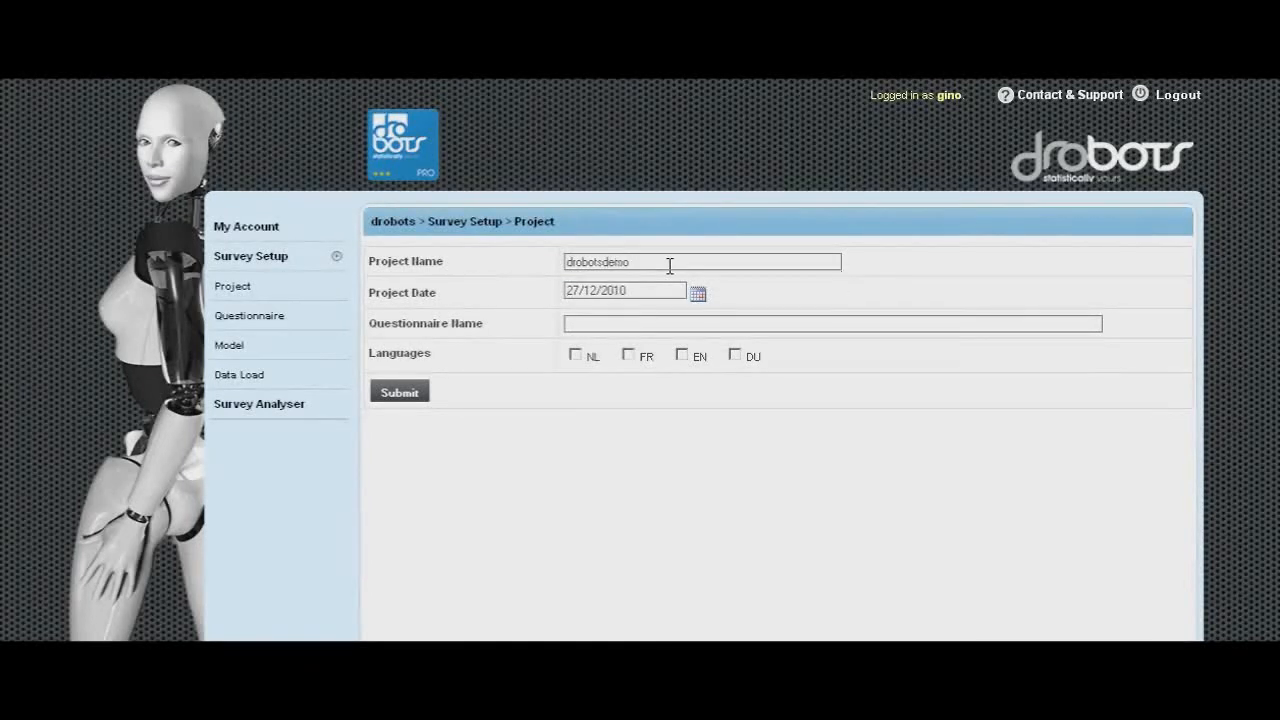
- Name the questionnaire 'questionnaire demo', select EN as the language, and submit the project settings
left_click(652, 328)
type("question")
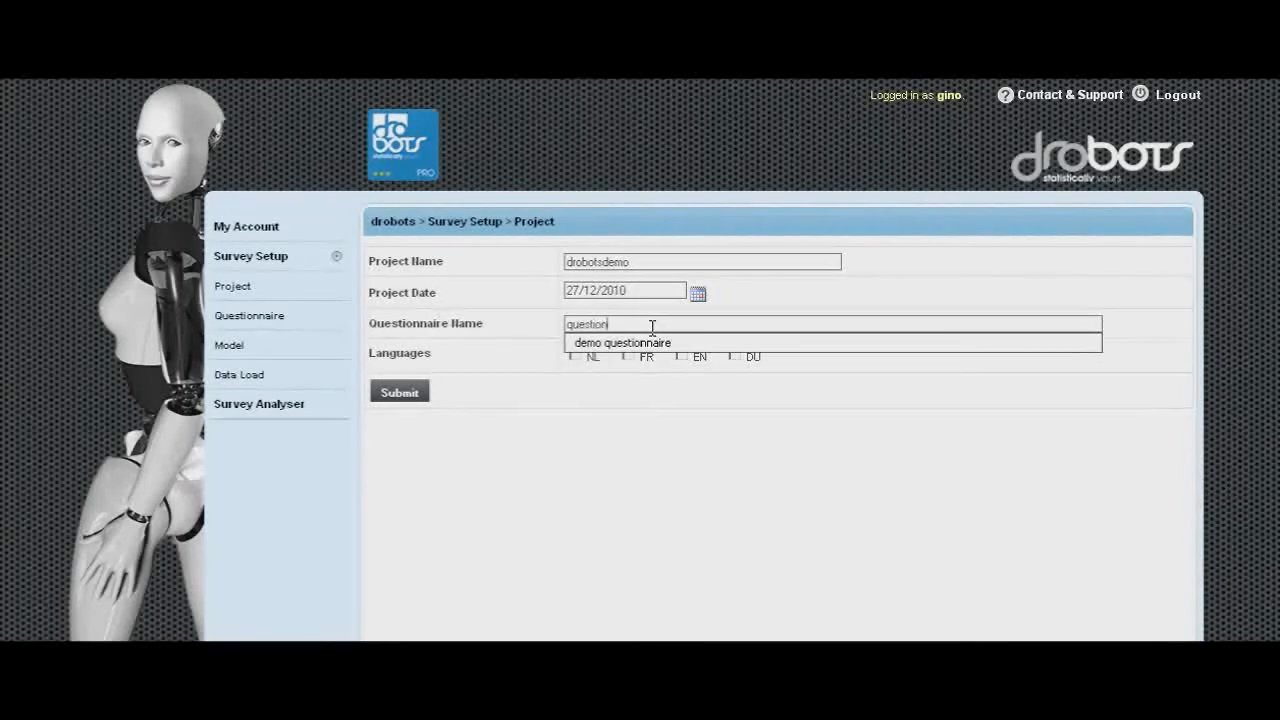
type("naire demo")
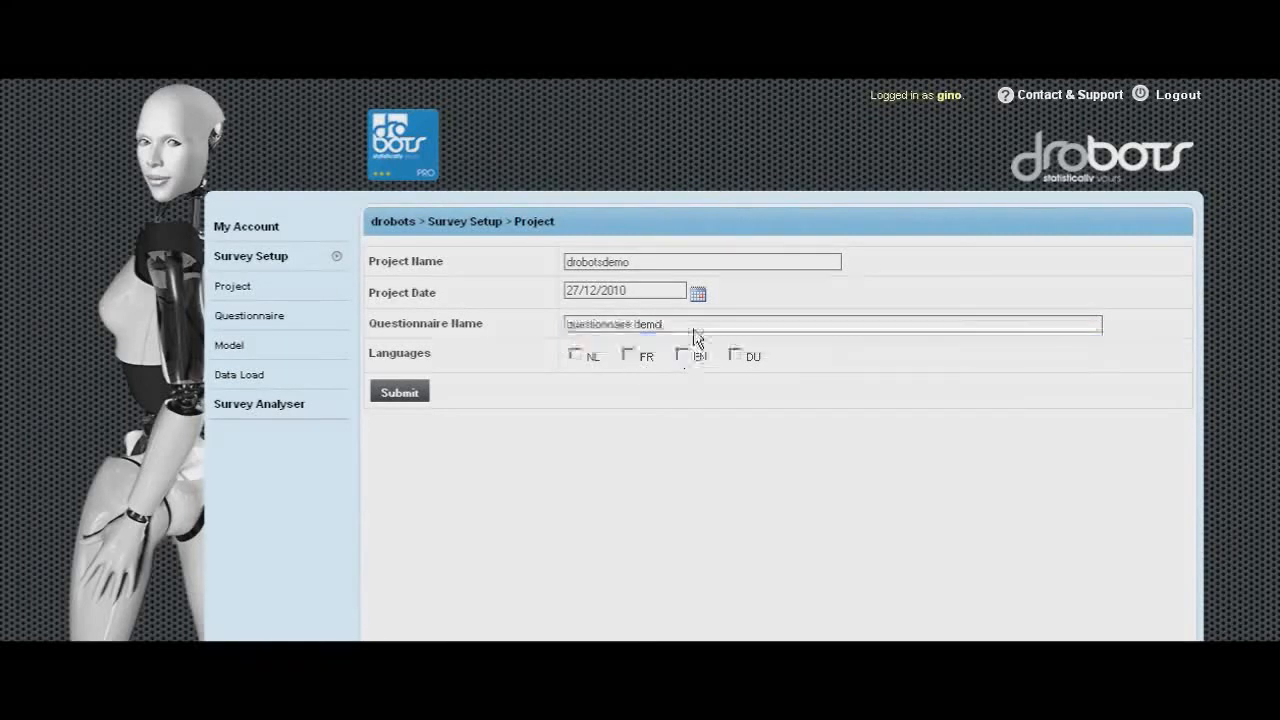
left_click(688, 358)
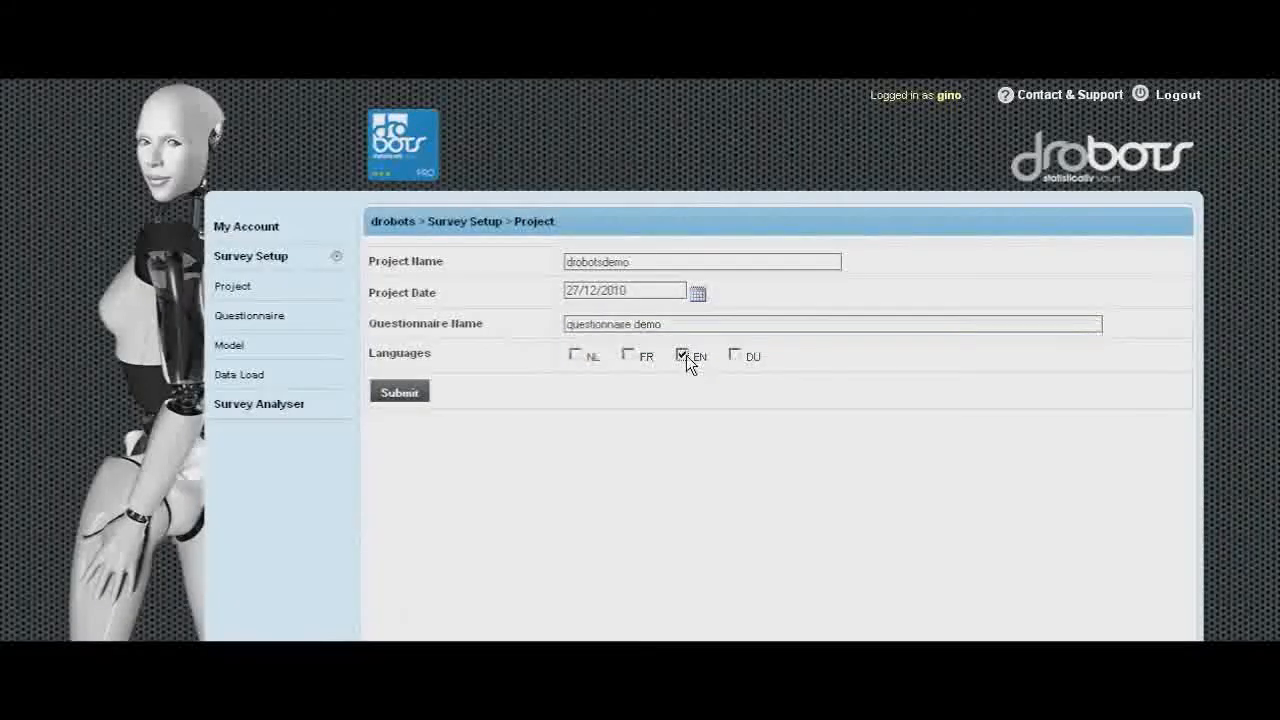
left_click(408, 396)
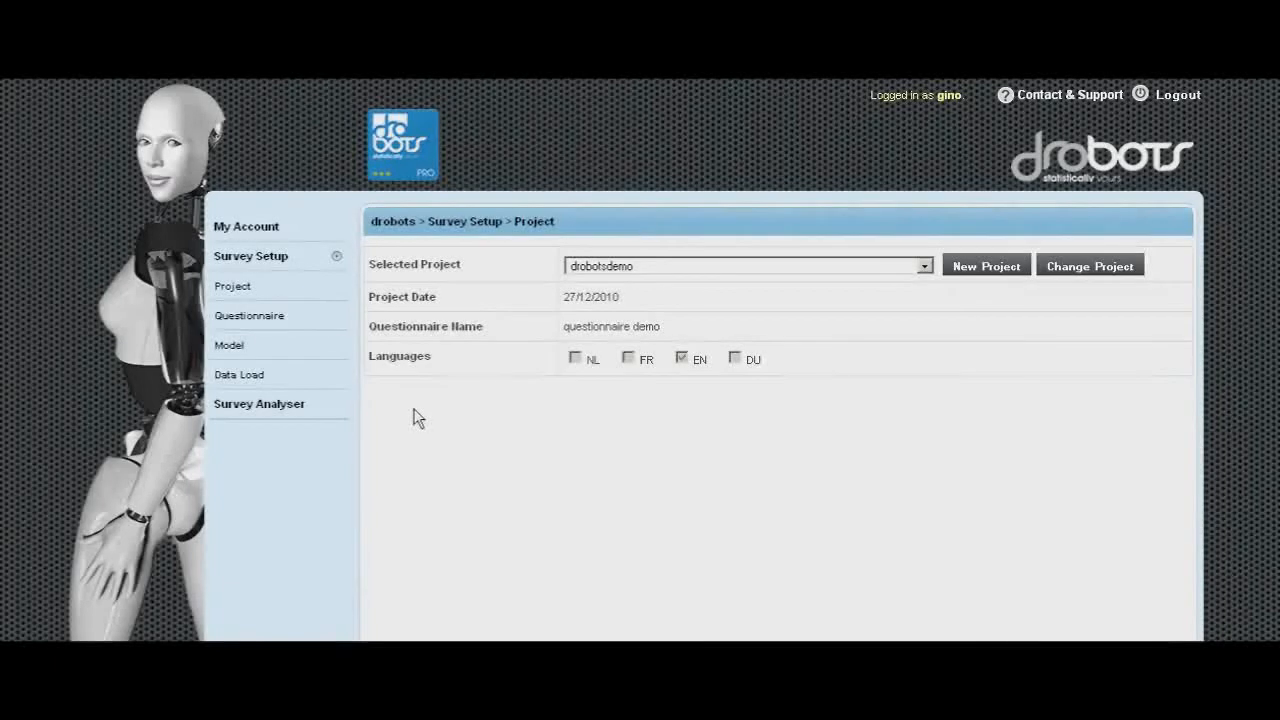
- Open the questionnaire section and start a new question
left_click(262, 322)
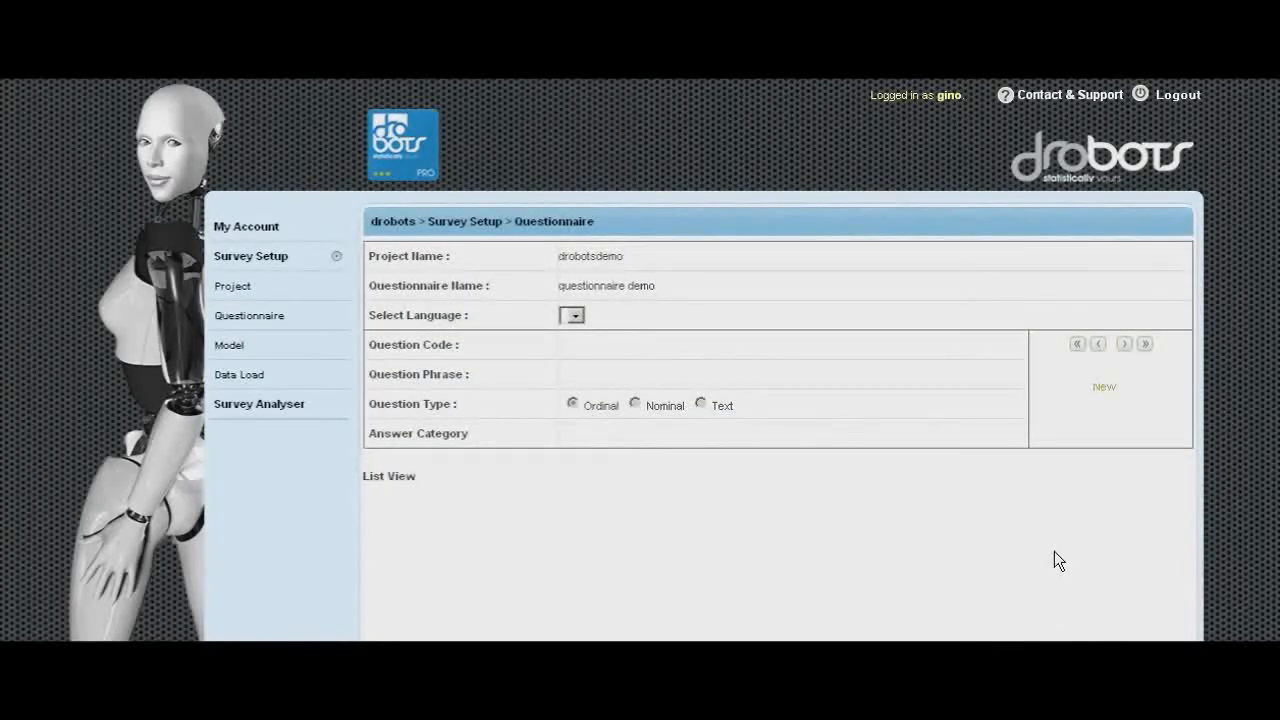
left_click(1103, 389)
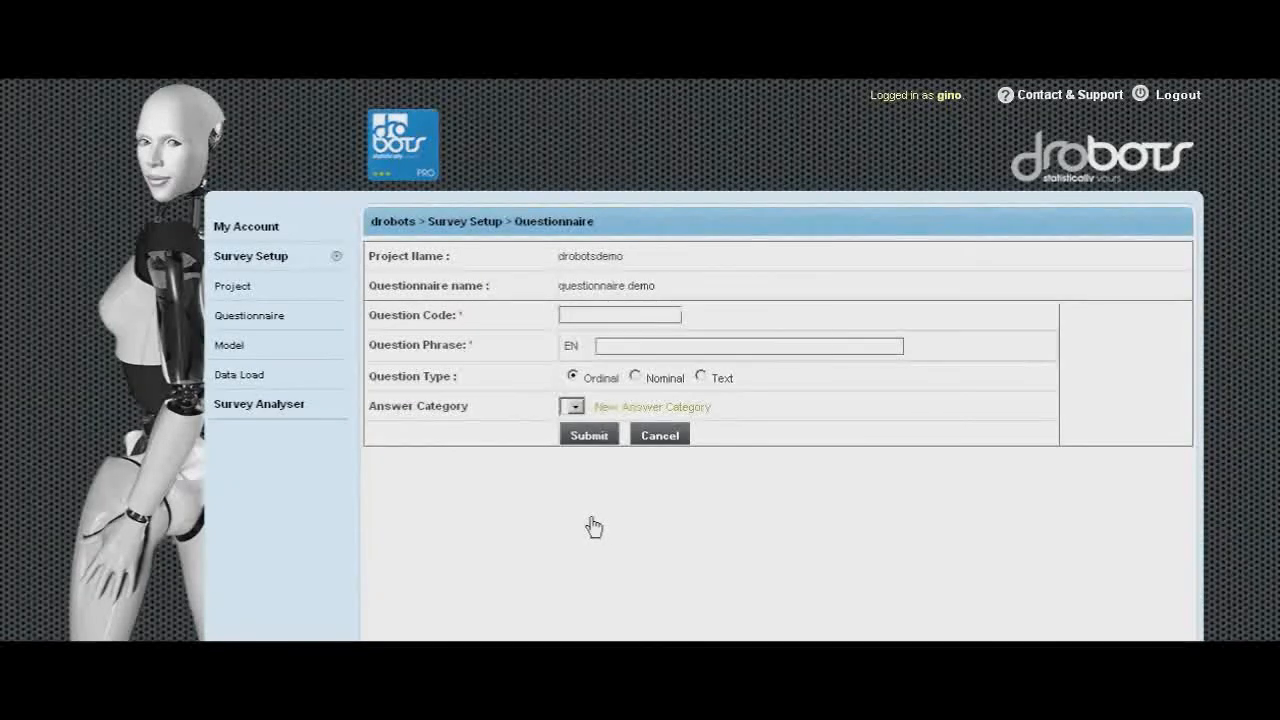
- Switch to the spreadsheet, copy the INT1 column header, and return to the browser
key("alt+Tab")
key("alt+Tab")
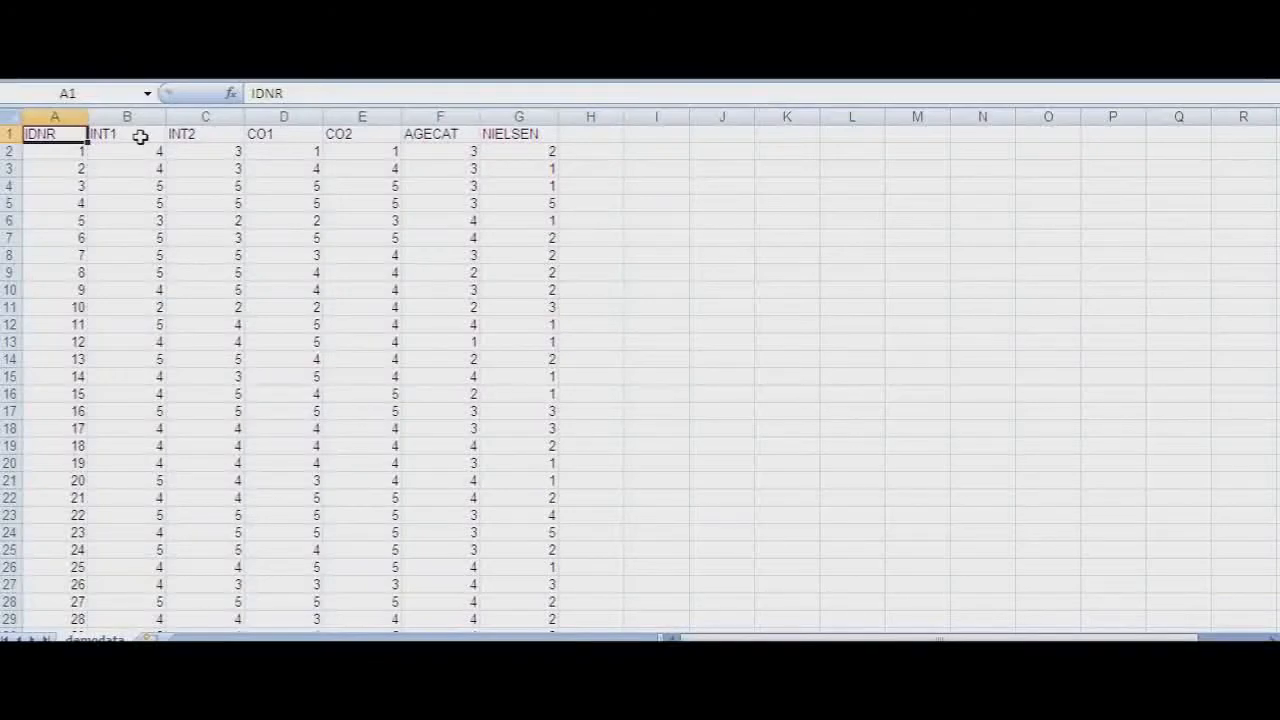
left_click(140, 136)
key("ctrl+c")
key("alt+Tab")
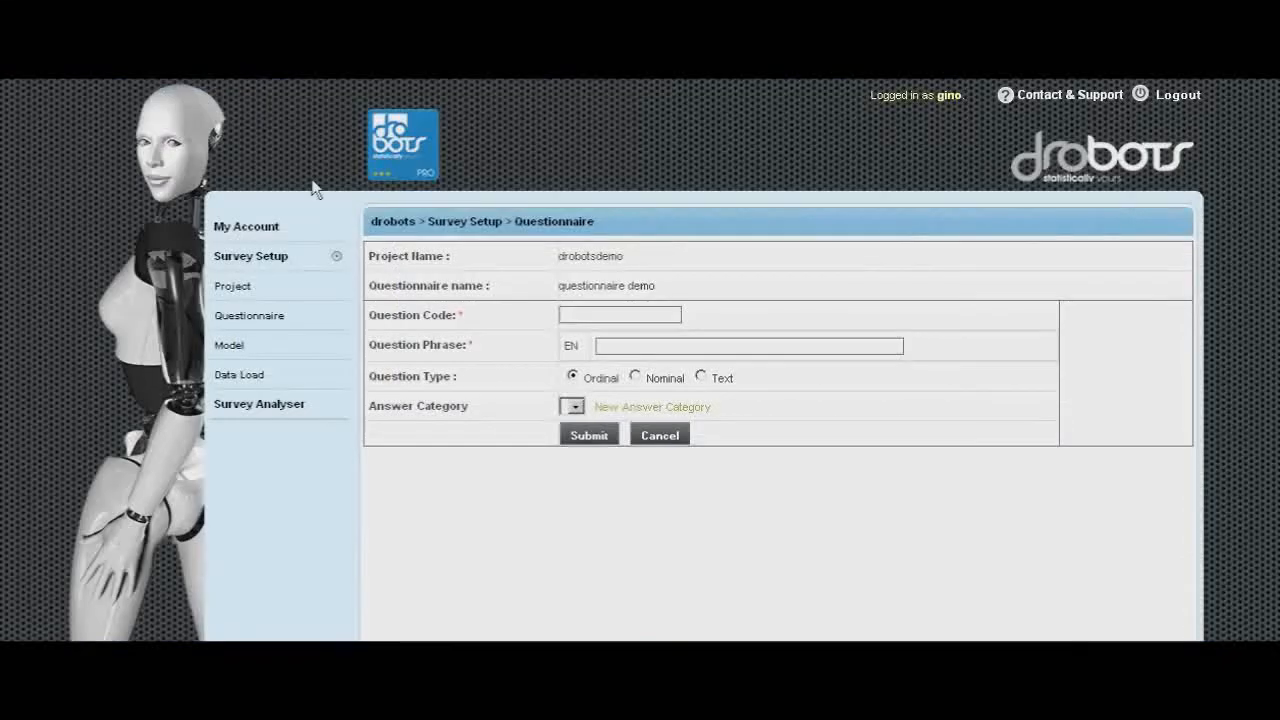
- Enter question code INT1 and the question phrase 'this company can be trusted'
left_click(579, 311)
type("INT1")
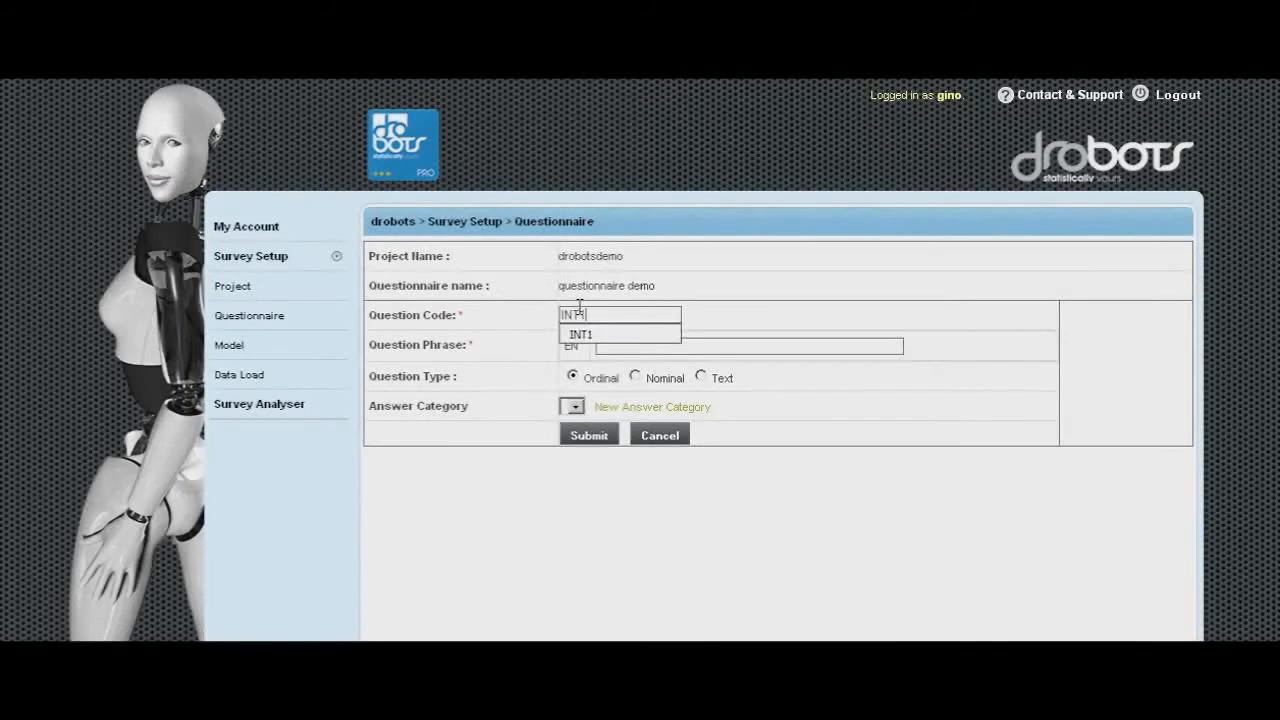
left_click(714, 345)
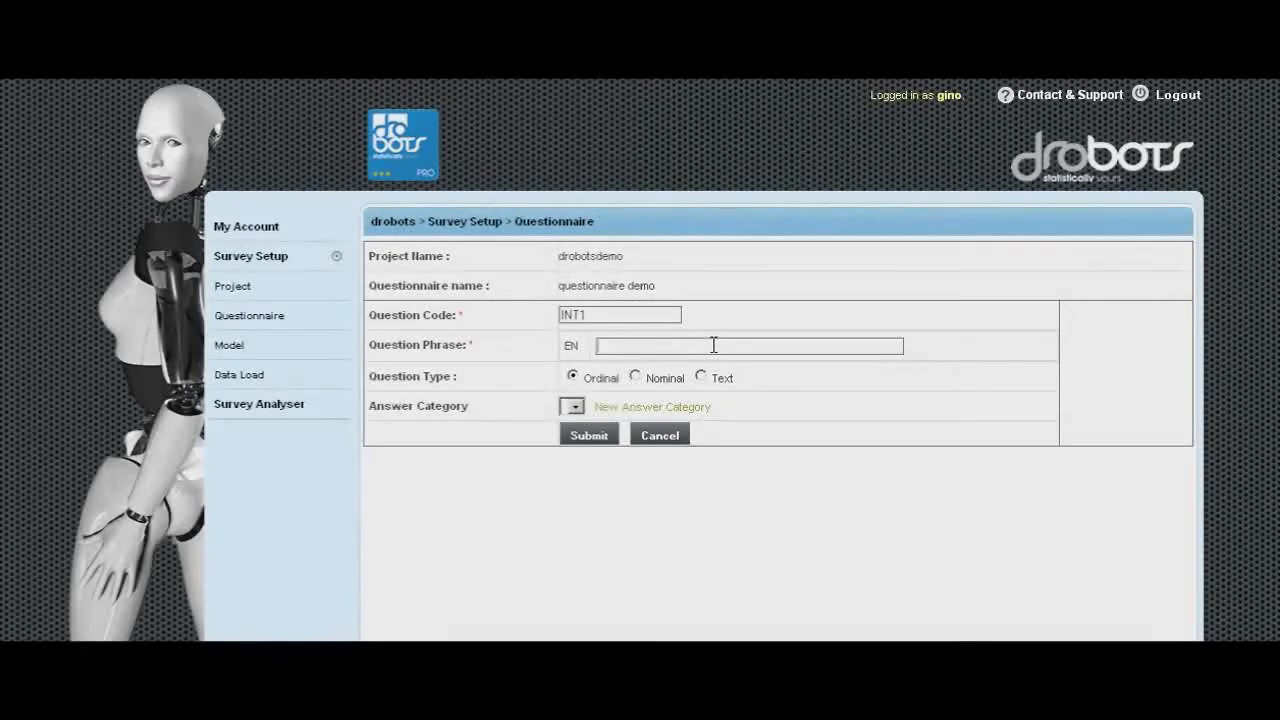
type("comp")
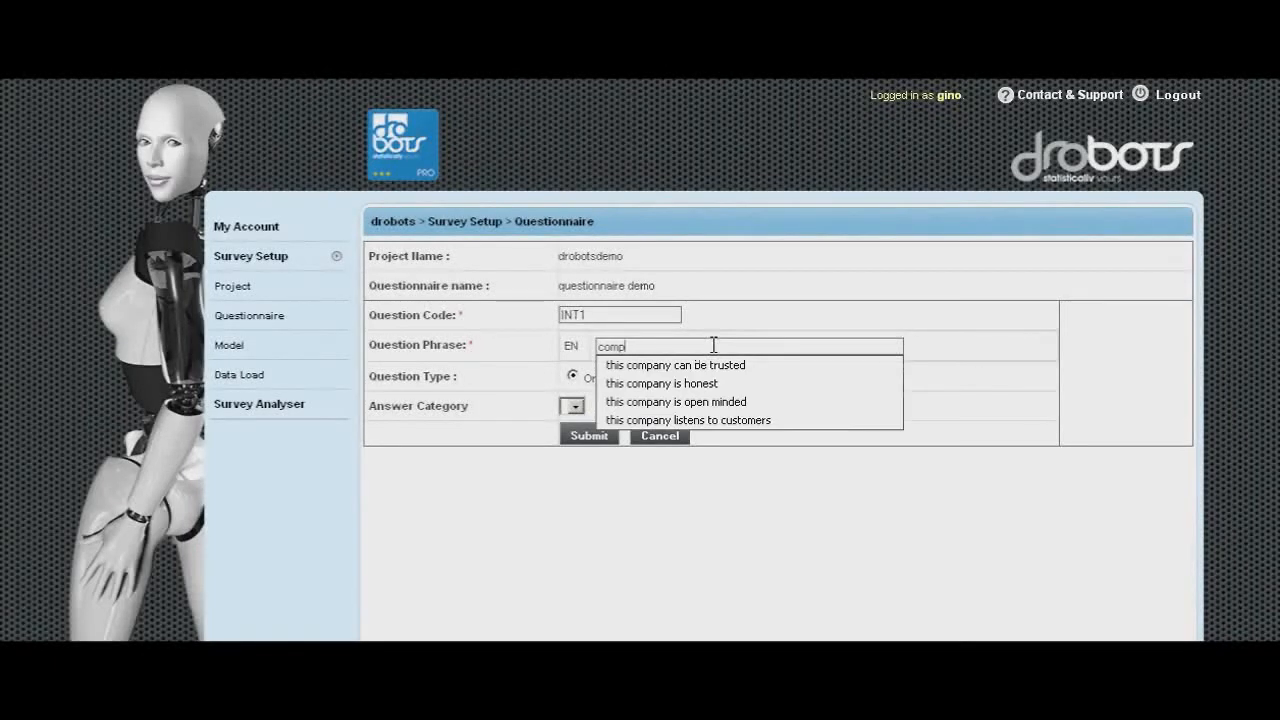
key("Down")
key("Return")
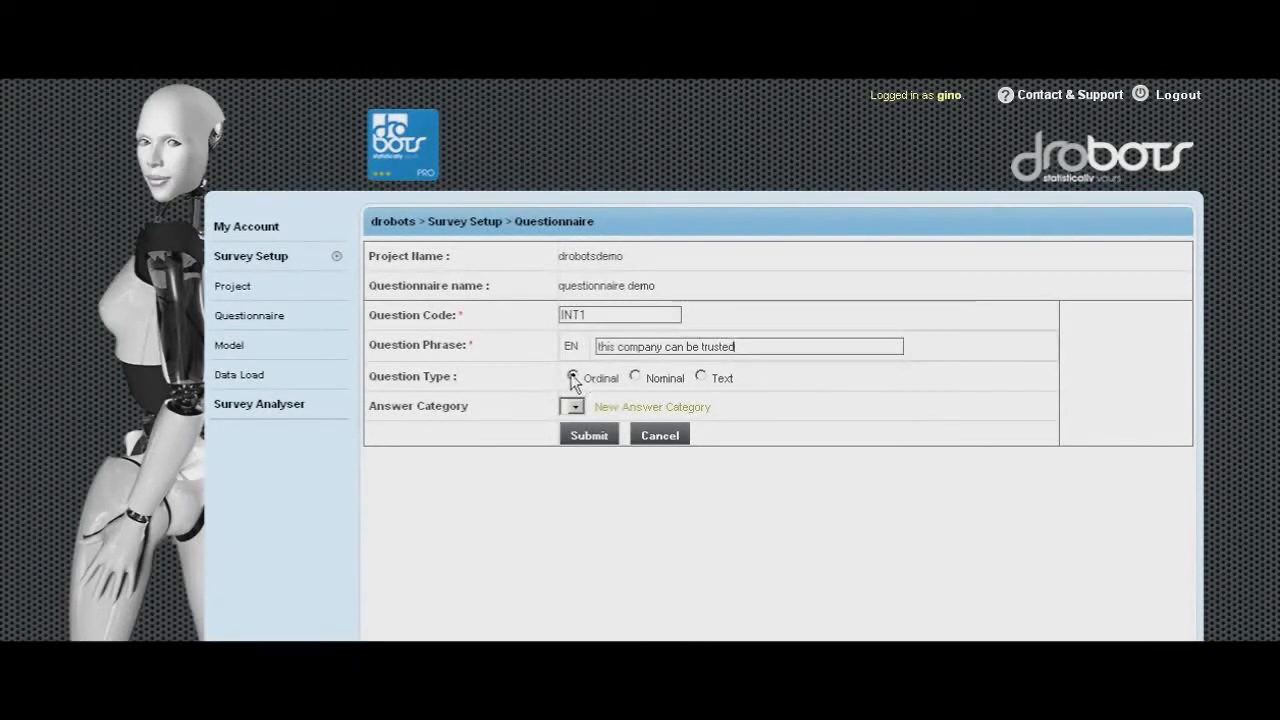
- Create a new answer category with the code likert5ps
left_click(635, 417)
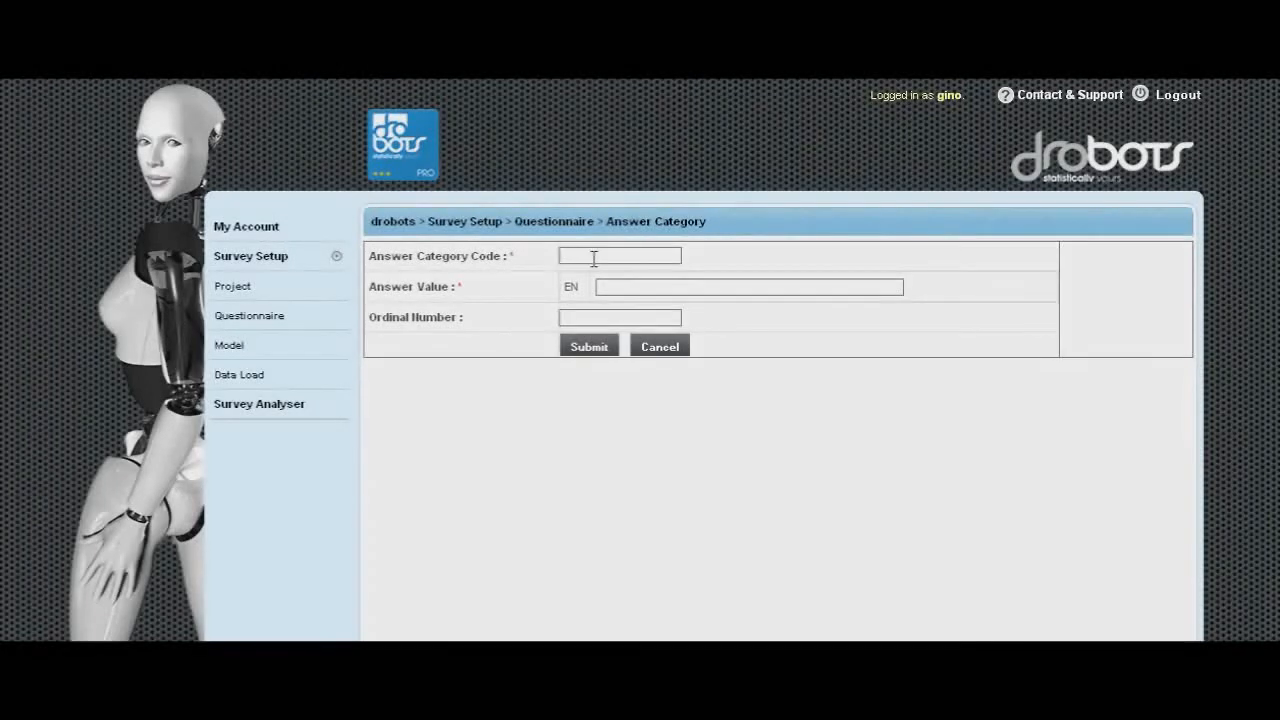
type("likert5")
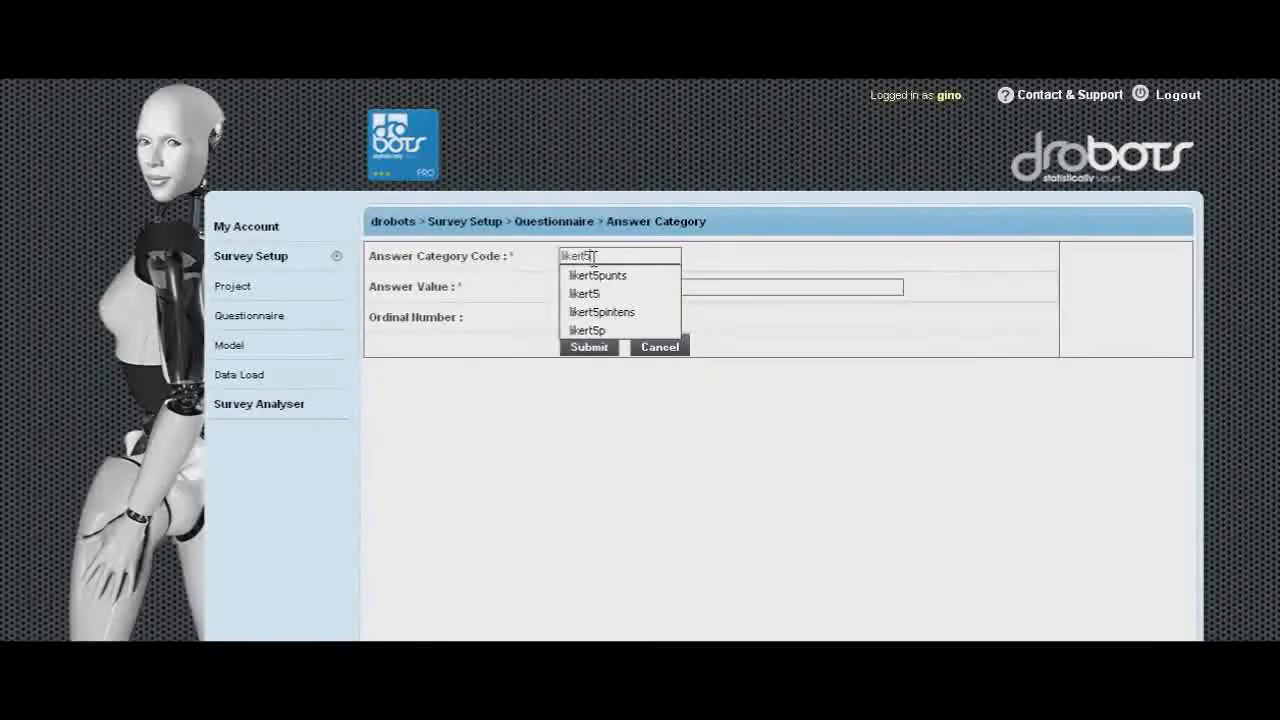
type("ps")
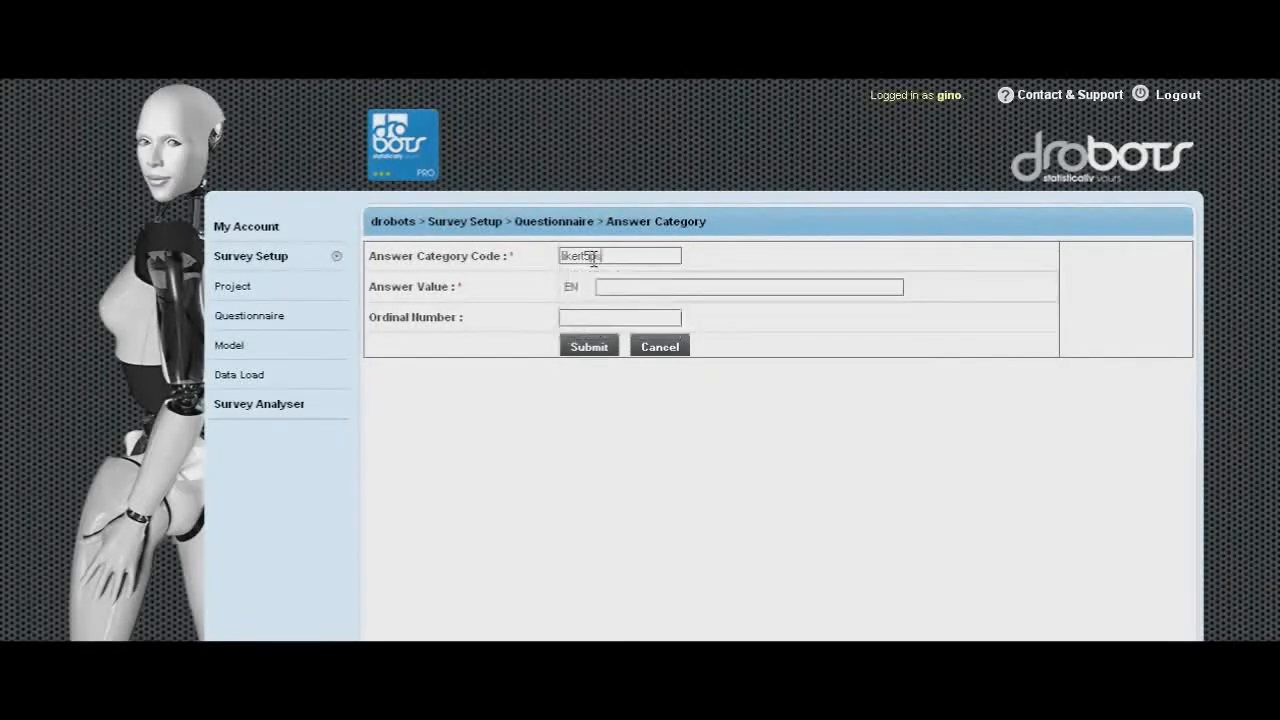
- Add the answer value TDA with ordinal number 1 and submit it
left_click(665, 288)
type("TDA")
left_click(602, 316)
type("1")
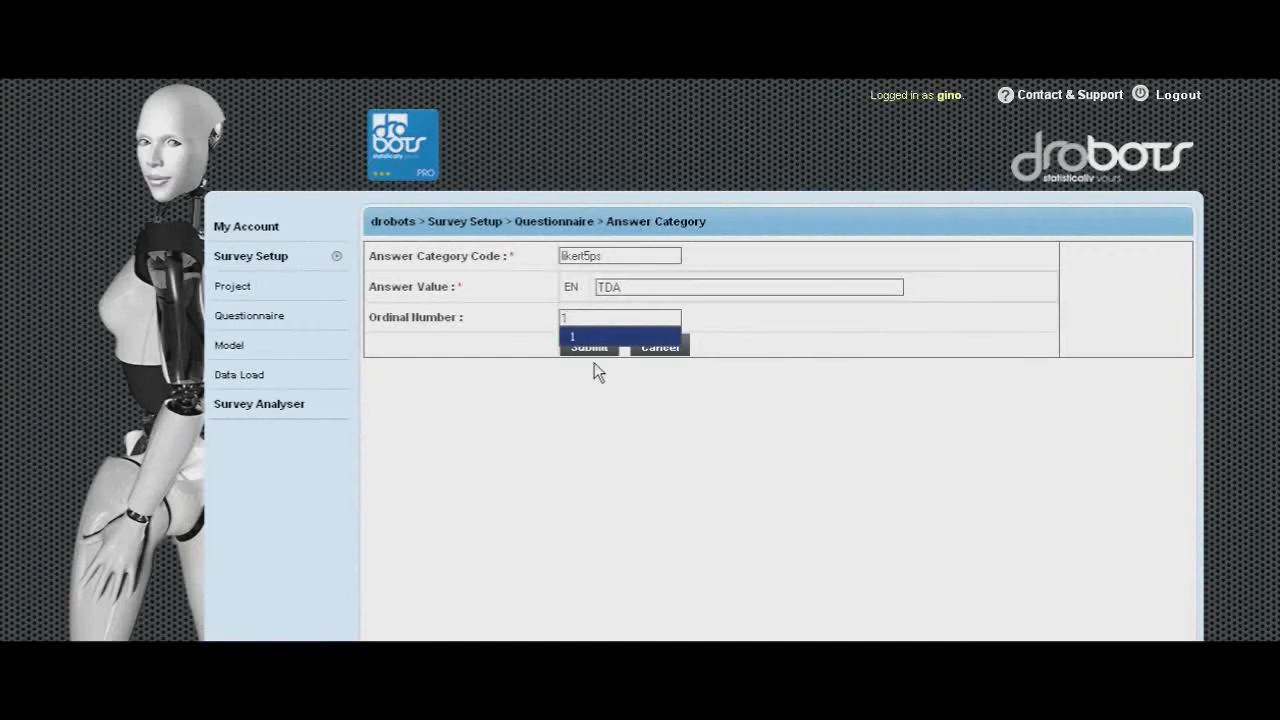
left_click(603, 354)
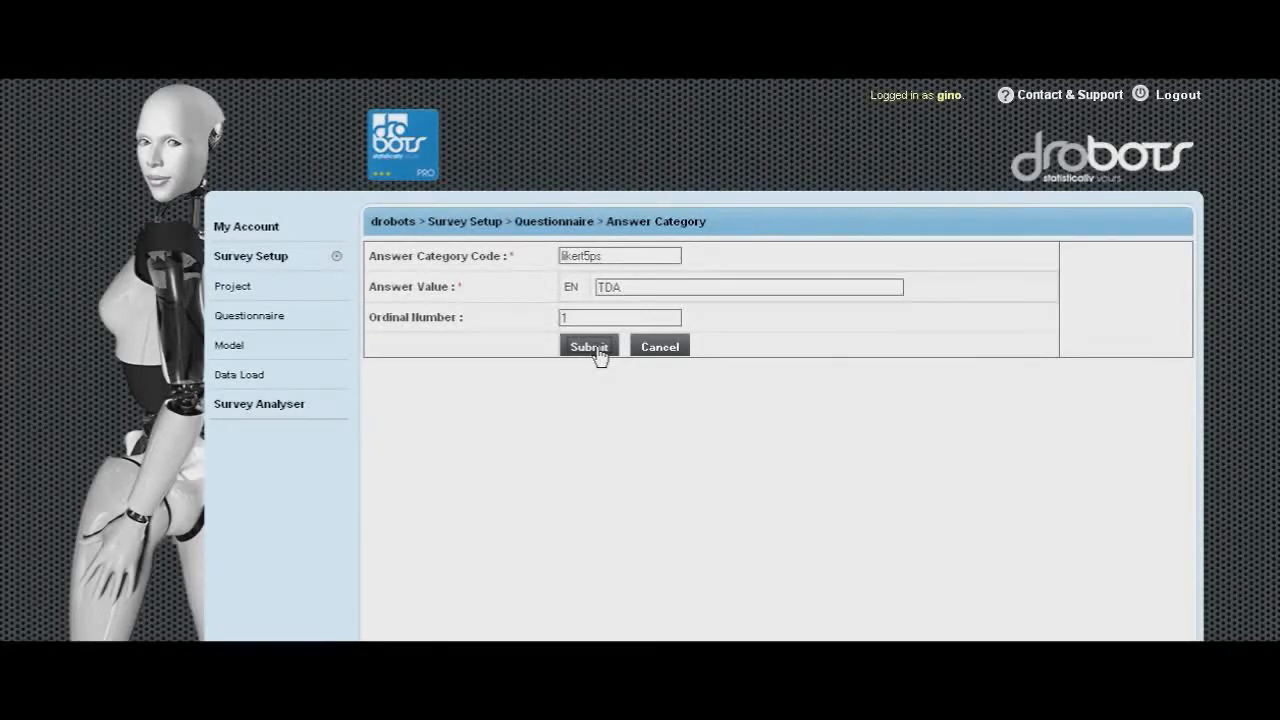
left_click(598, 352)
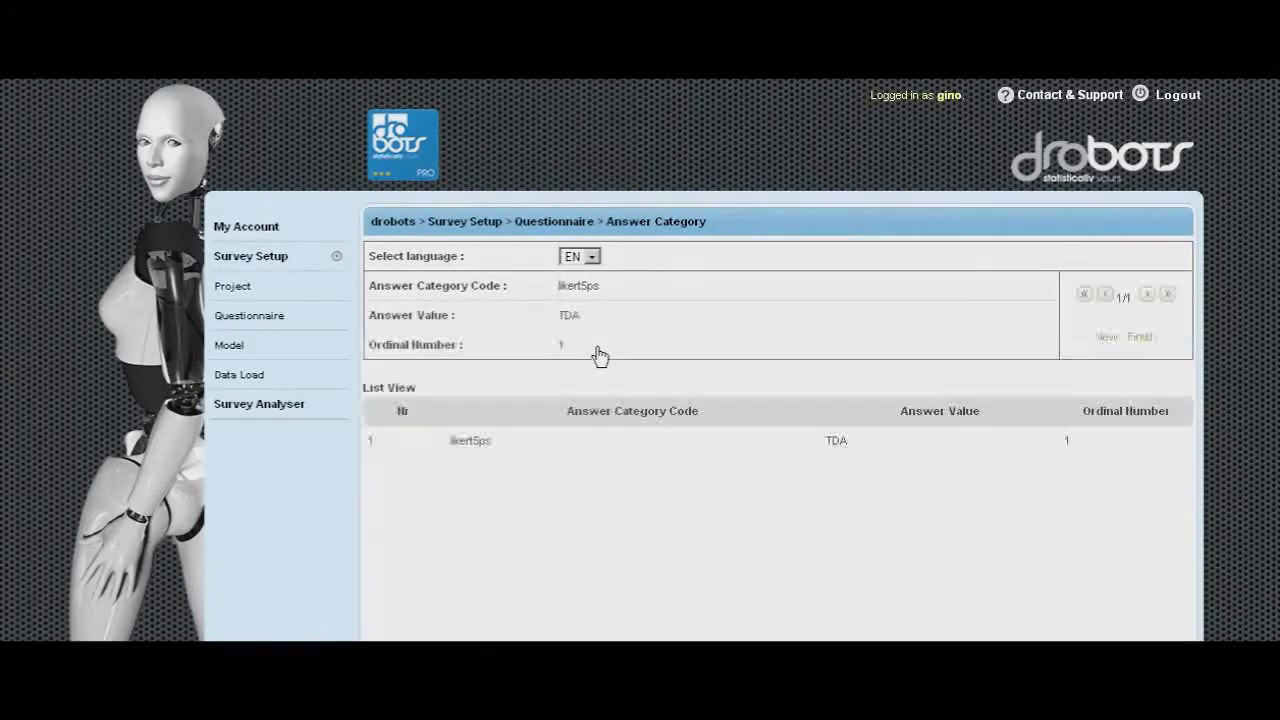
- Add a new answer value DA with ordinal number 2 and submit it
left_click(1105, 340)
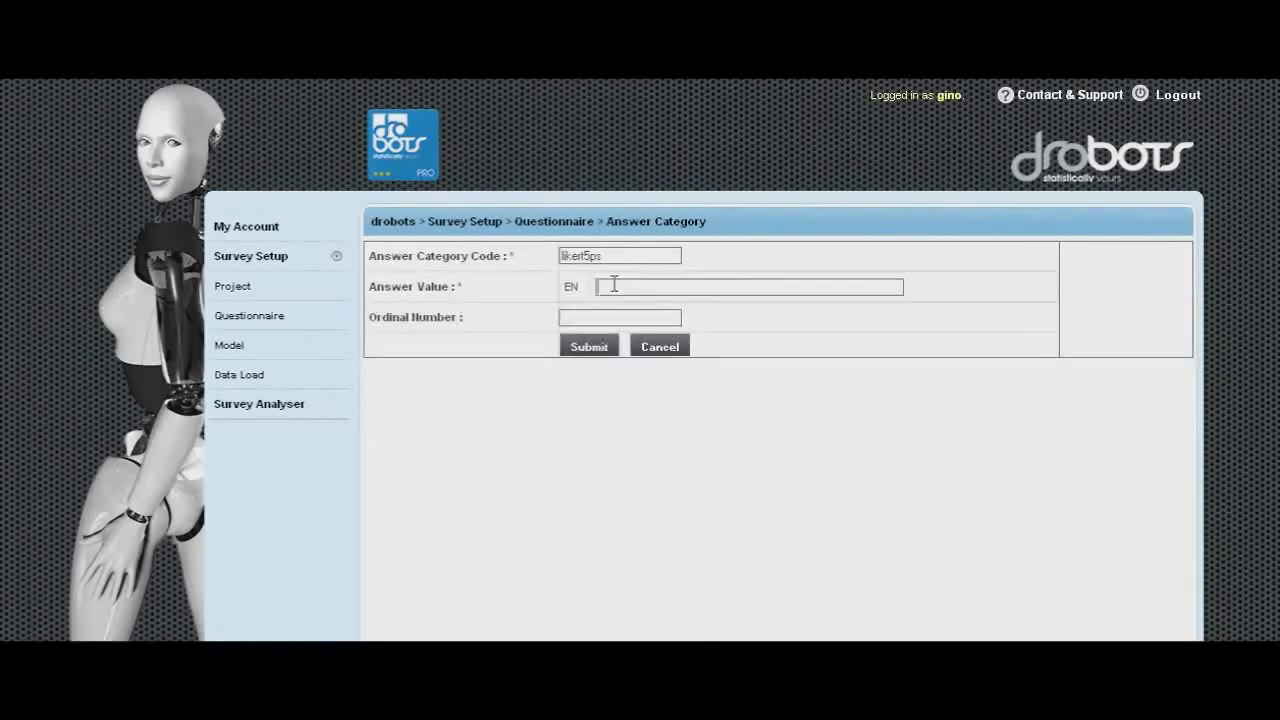
type("DA")
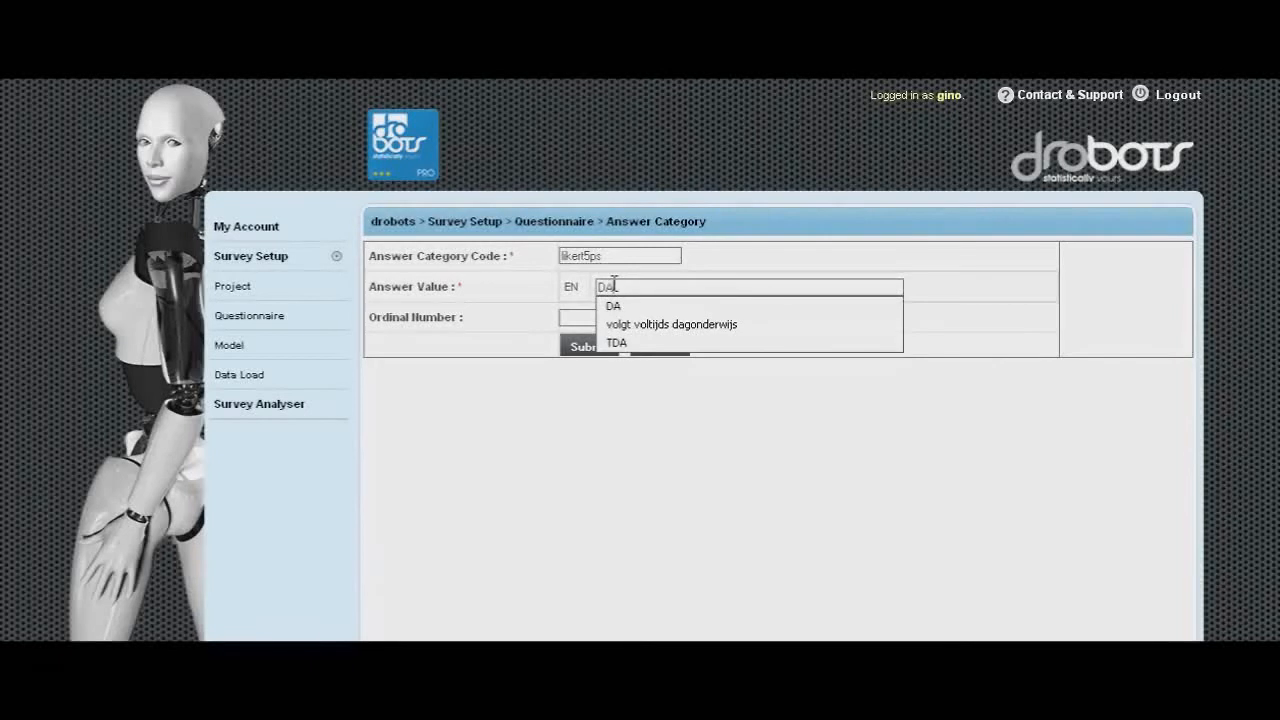
left_click(584, 318)
type("2")
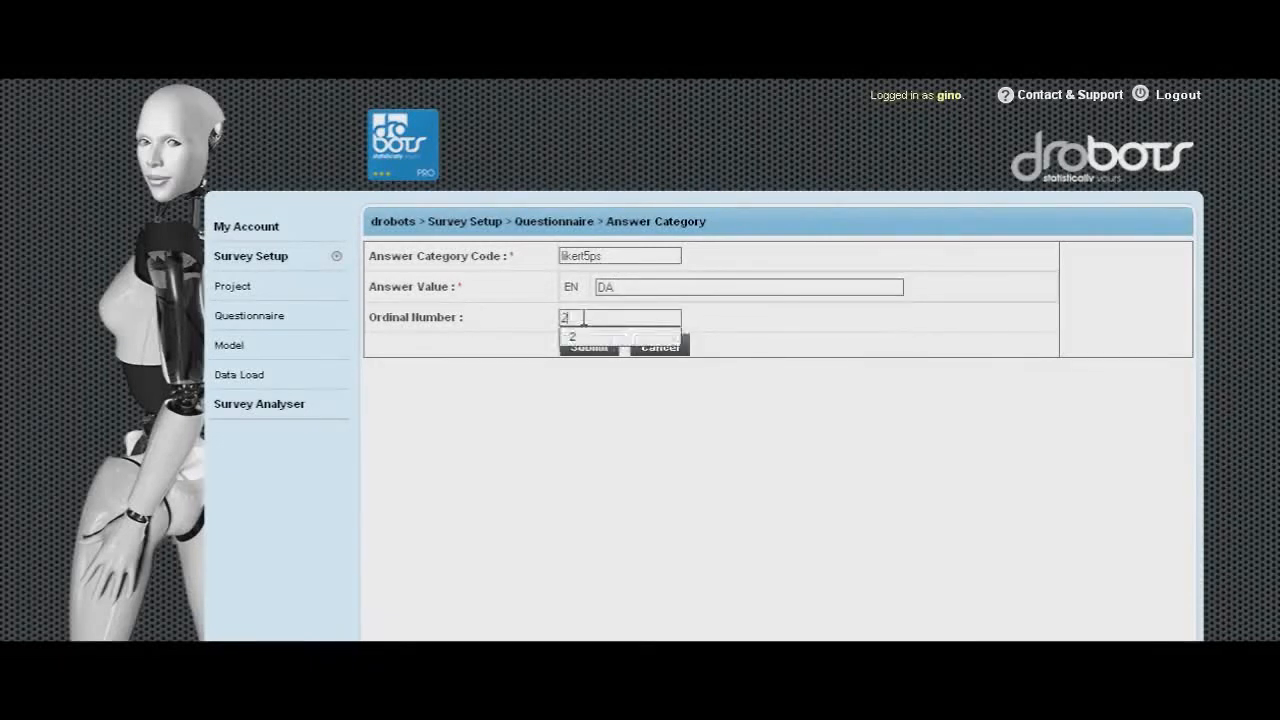
left_click(583, 338)
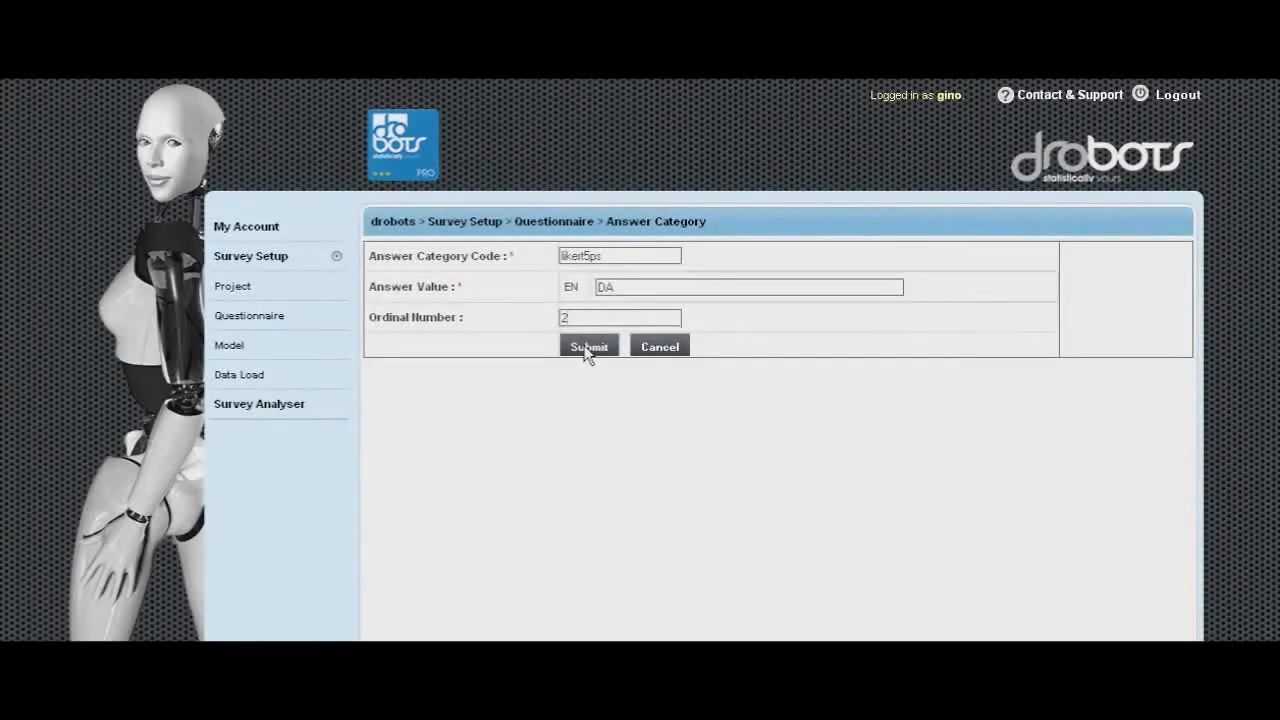
left_click(585, 348)
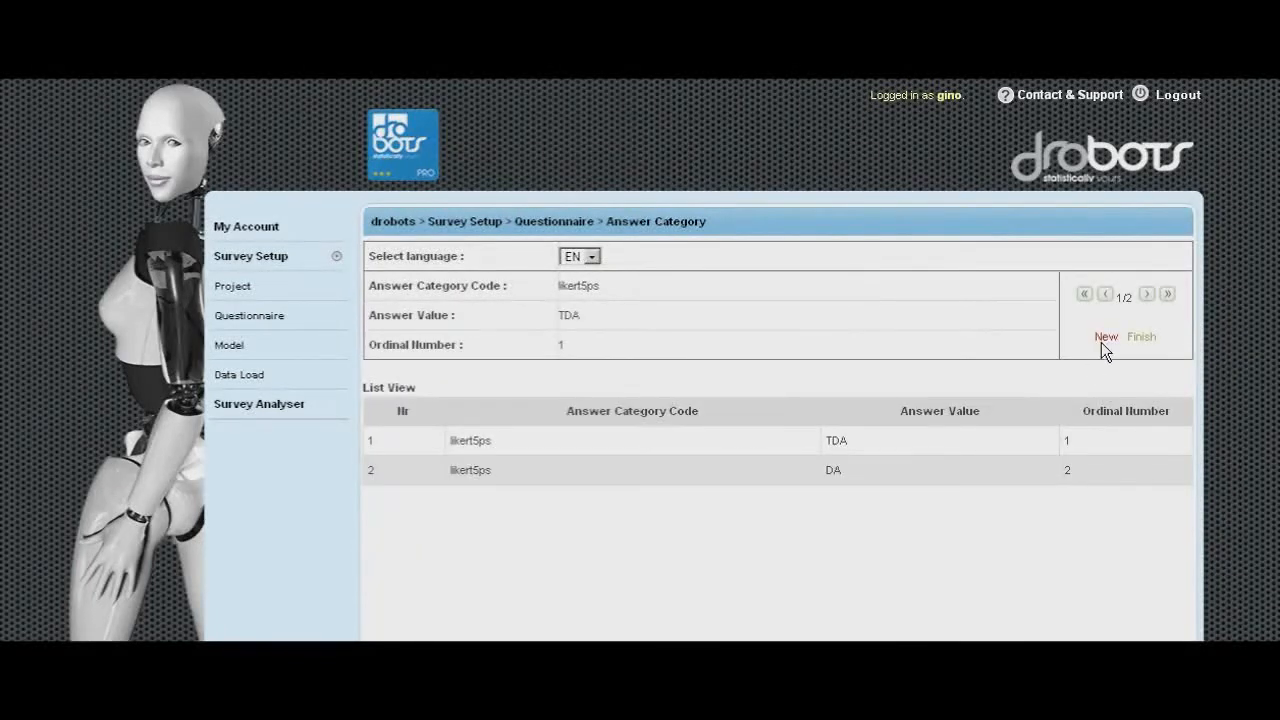
- Add a new answer value NEUTRAL with ordinal number 3 and submit it
left_click(1103, 339)
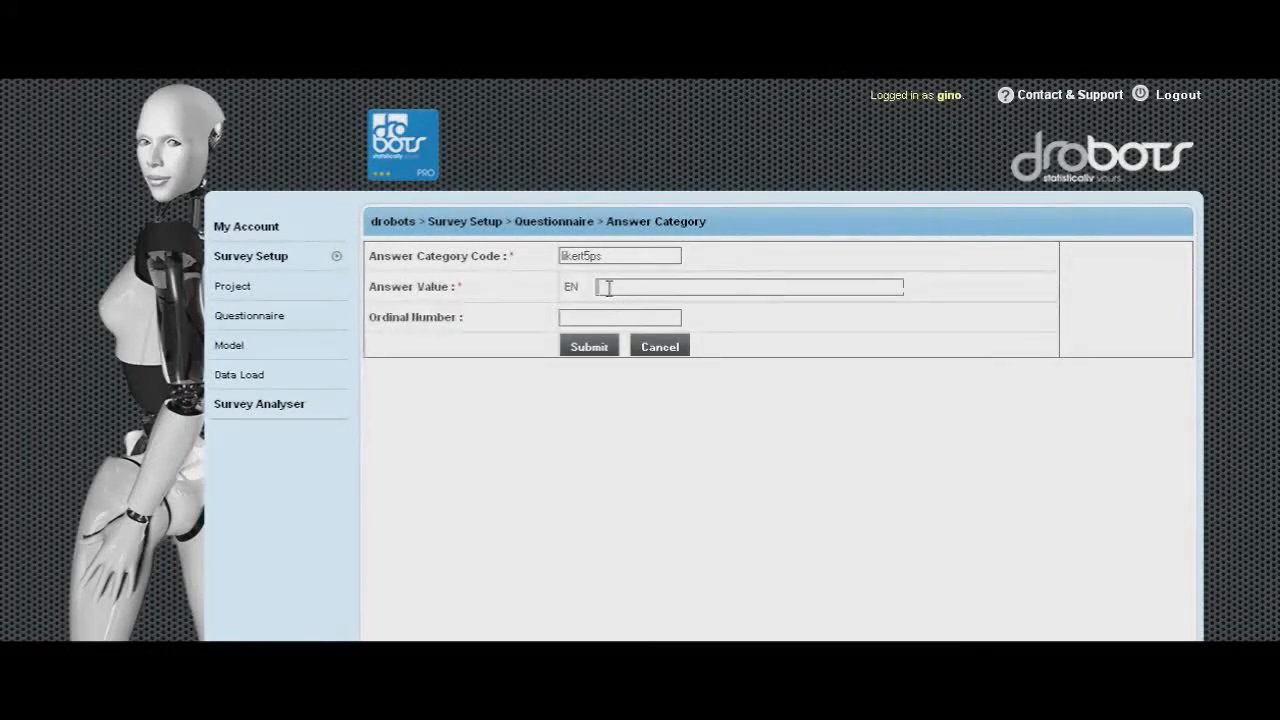
type("NEUTRAL")
left_click(605, 320)
type("3")
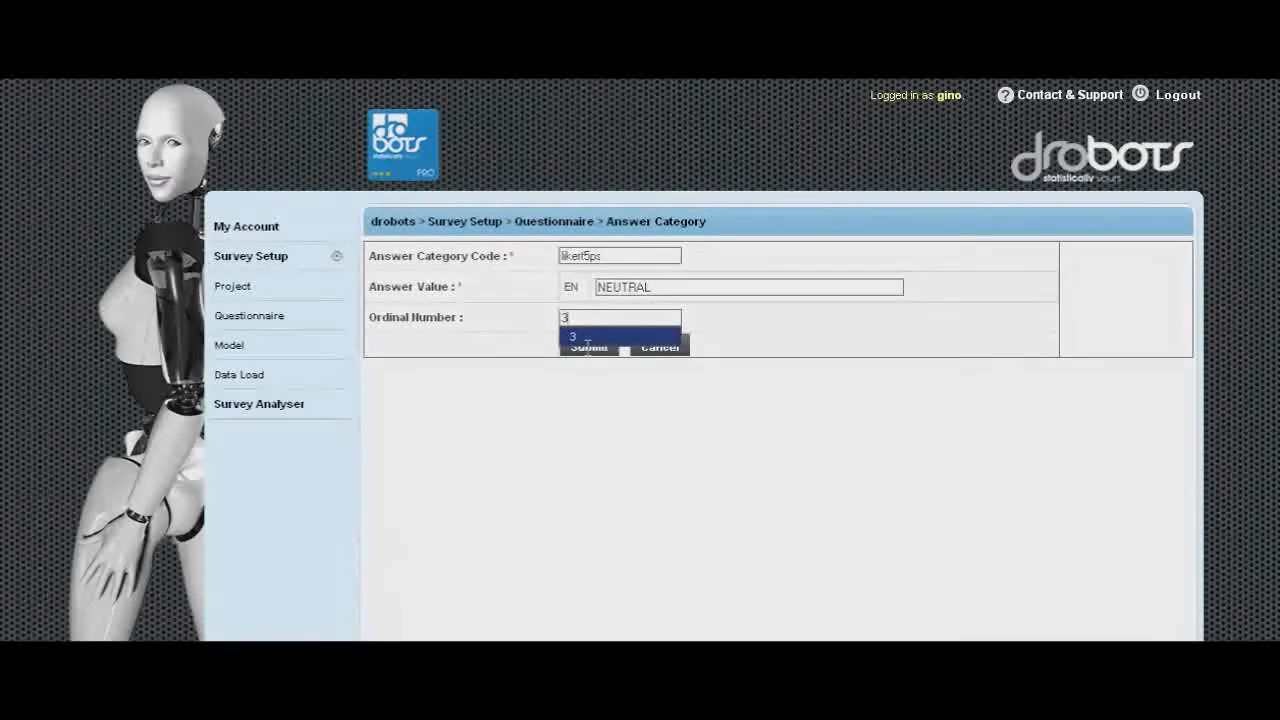
left_click(587, 340)
left_click(589, 349)
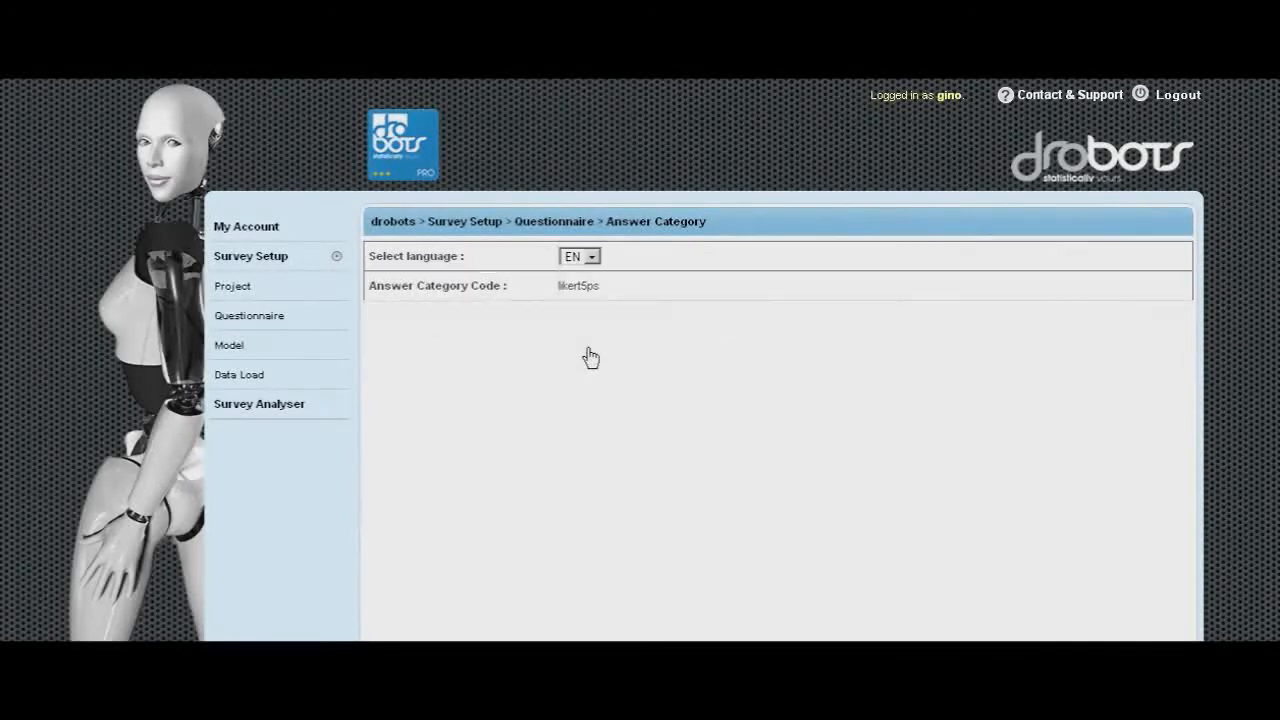
- Add a new answer value A with ordinal number 4 and submit it
left_click(1106, 340)
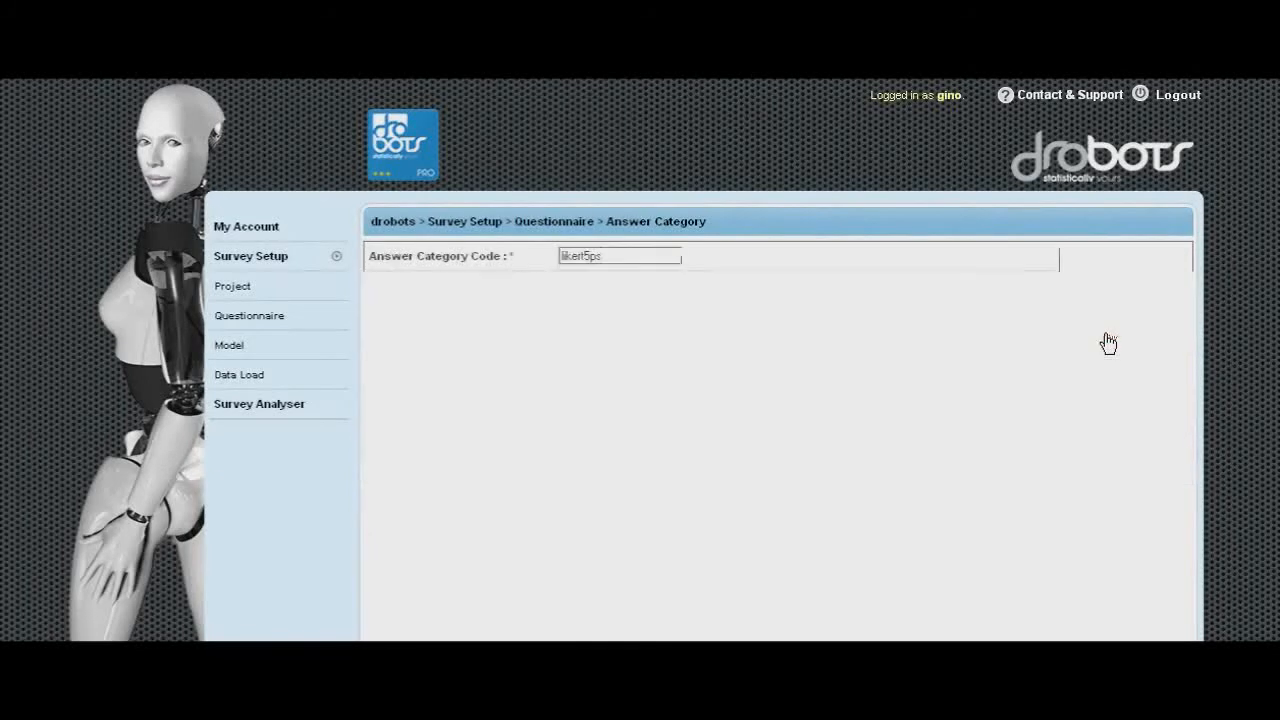
left_click(615, 288)
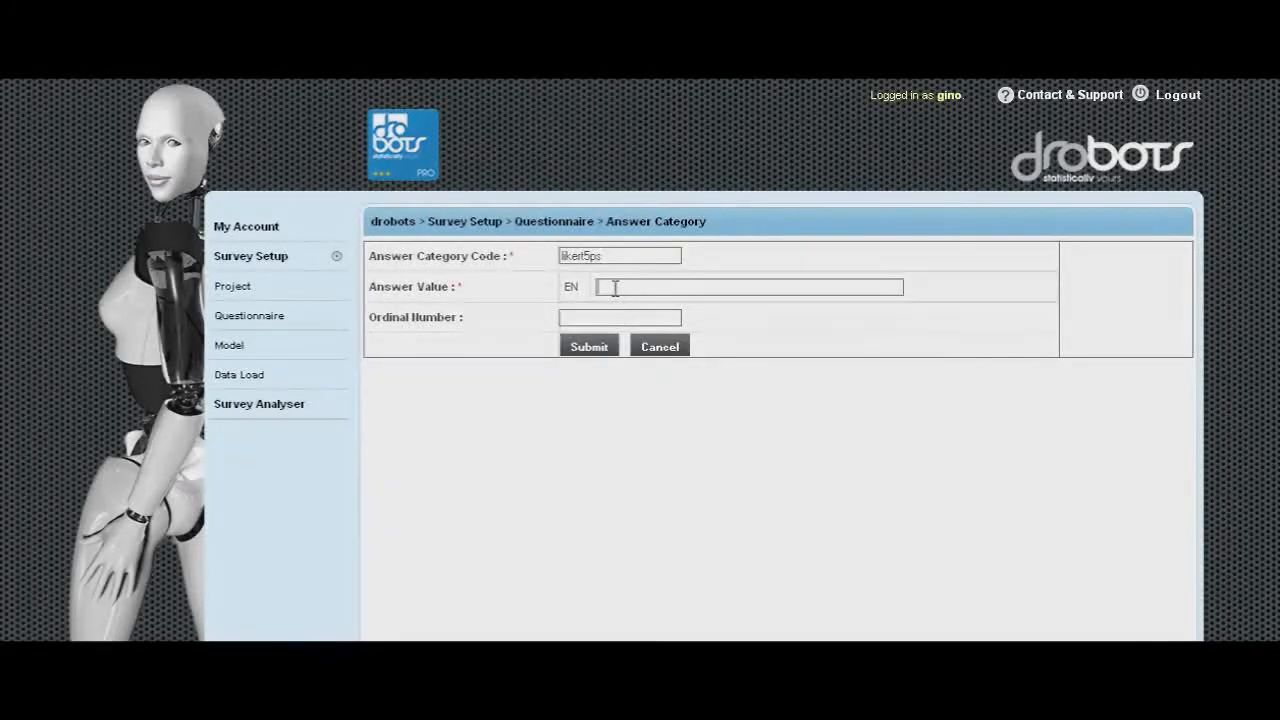
type("A")
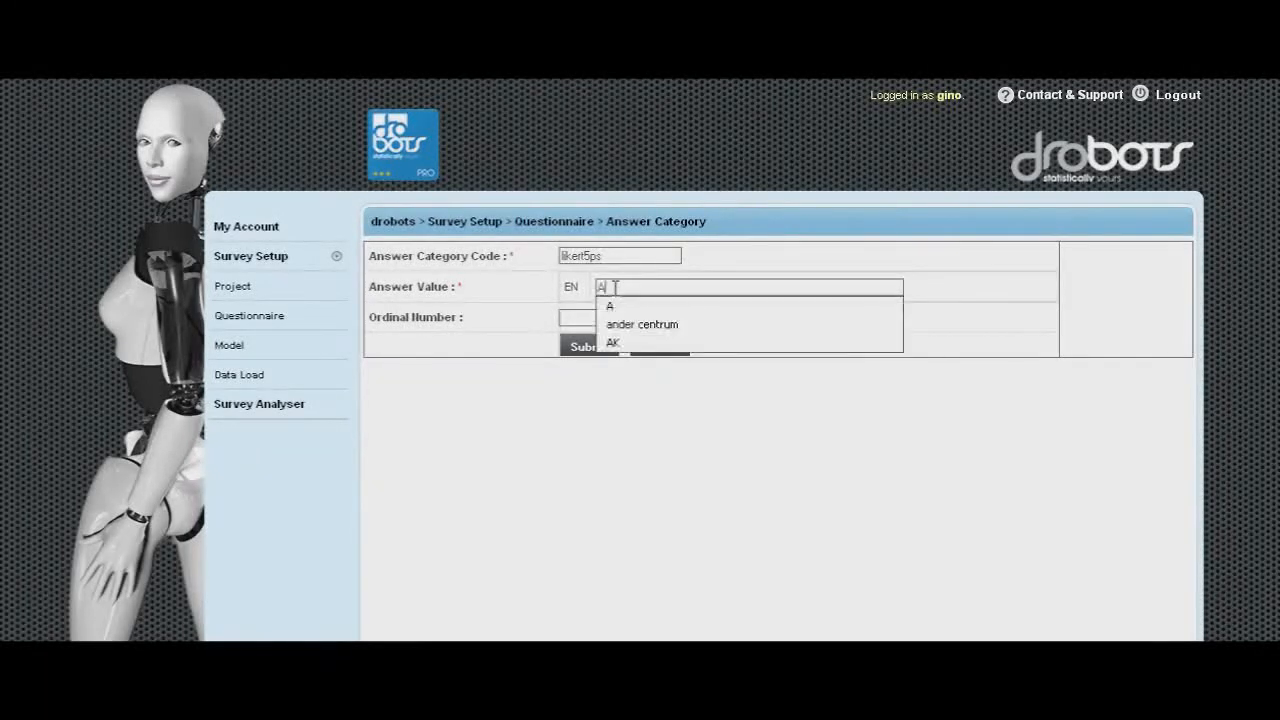
left_click(616, 306)
left_click(584, 321)
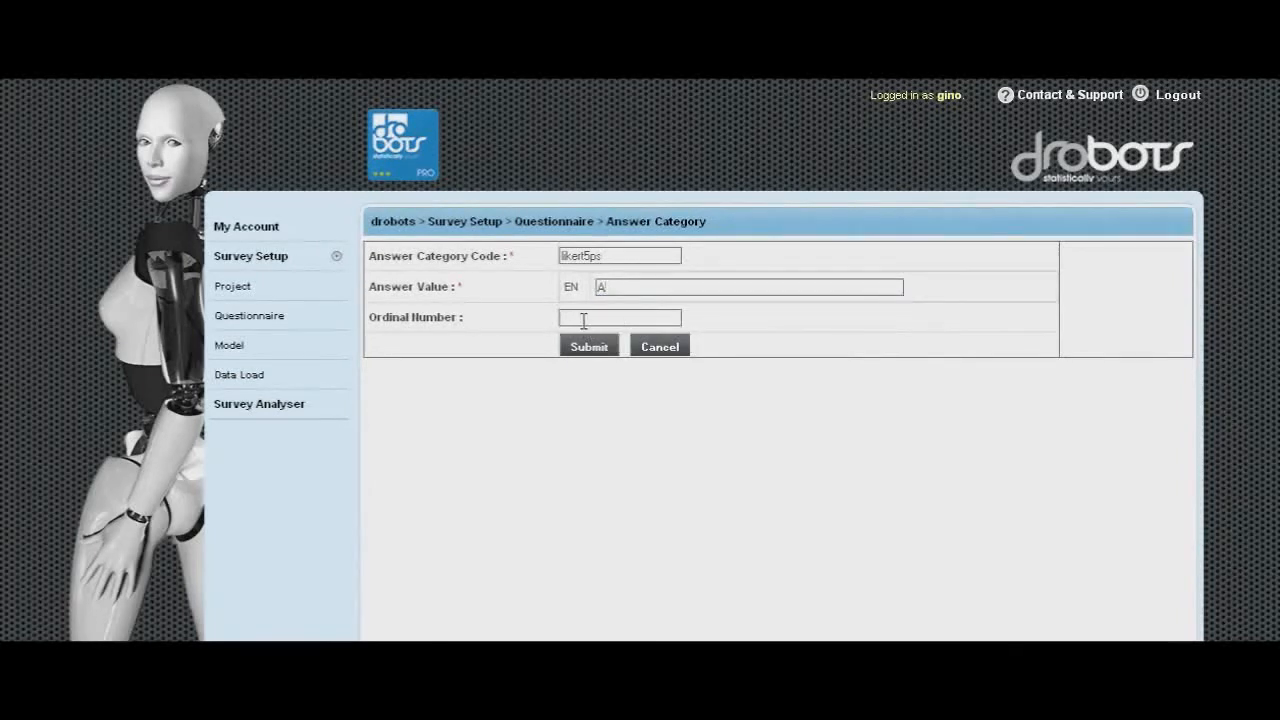
type("4")
left_click(585, 335)
left_click(589, 347)
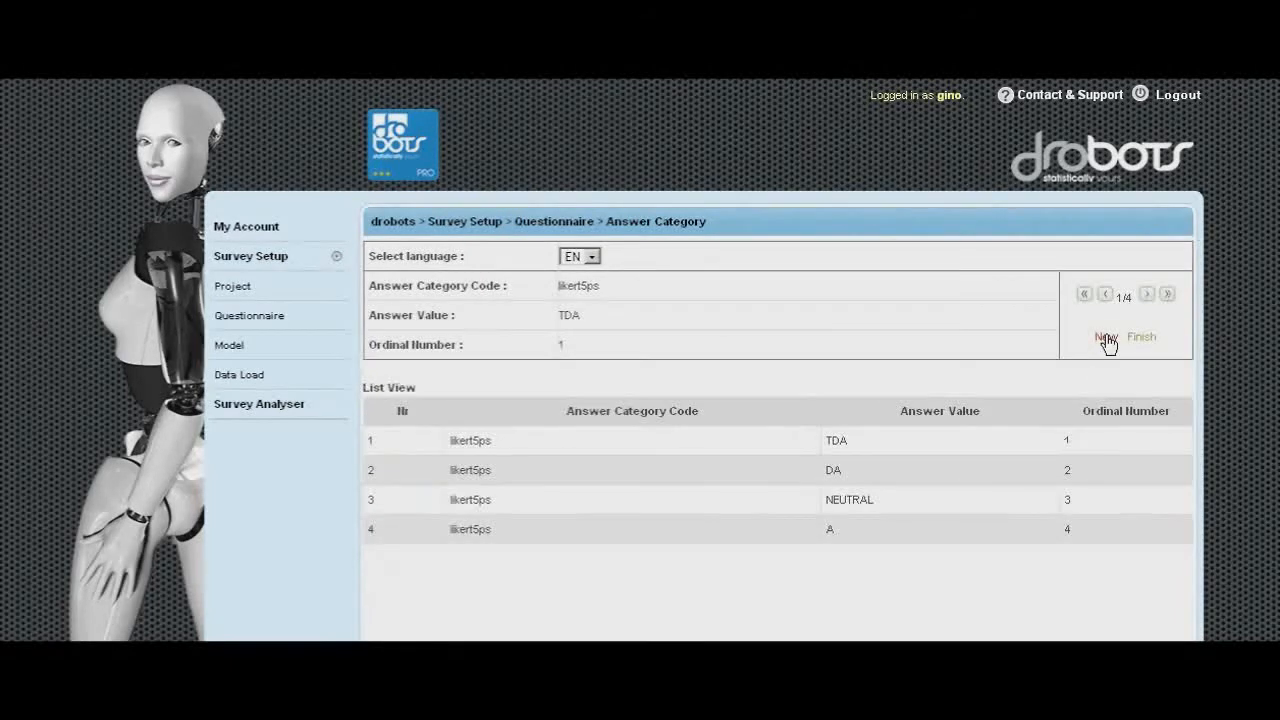
- Add a new answer value TA with ordinal number 5 and submit it
left_click(1078, 340)
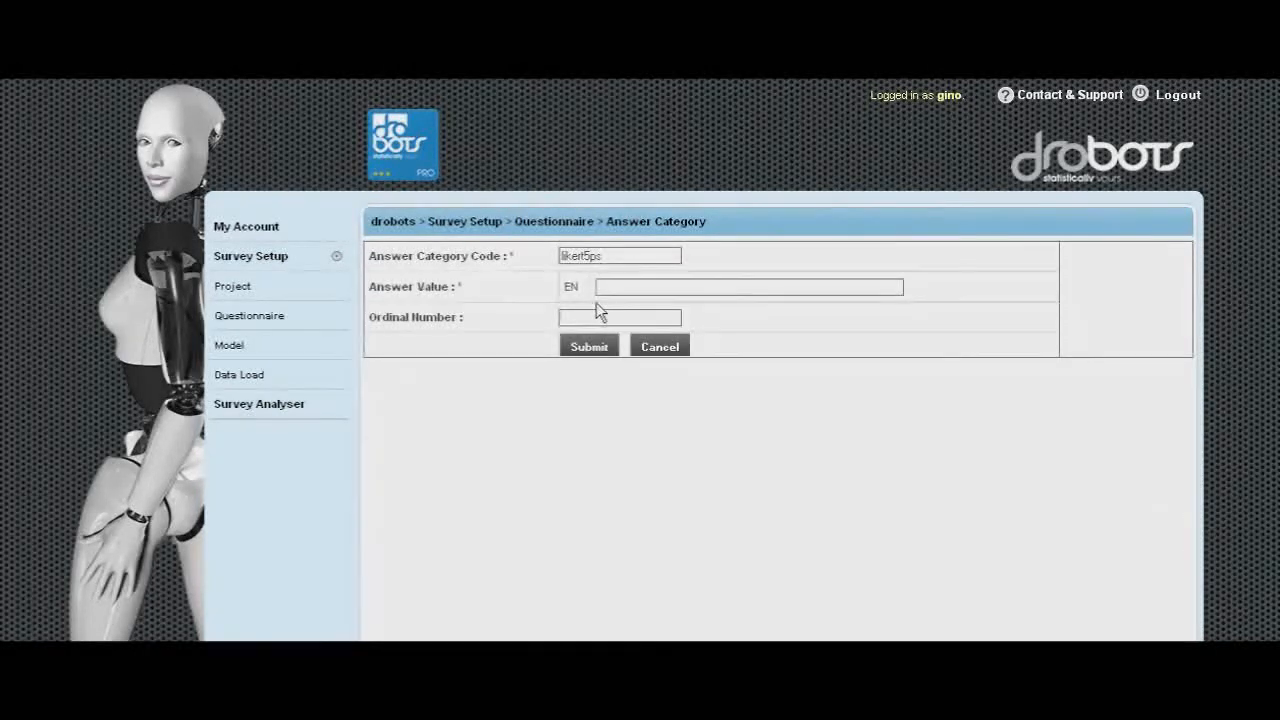
type("TA")
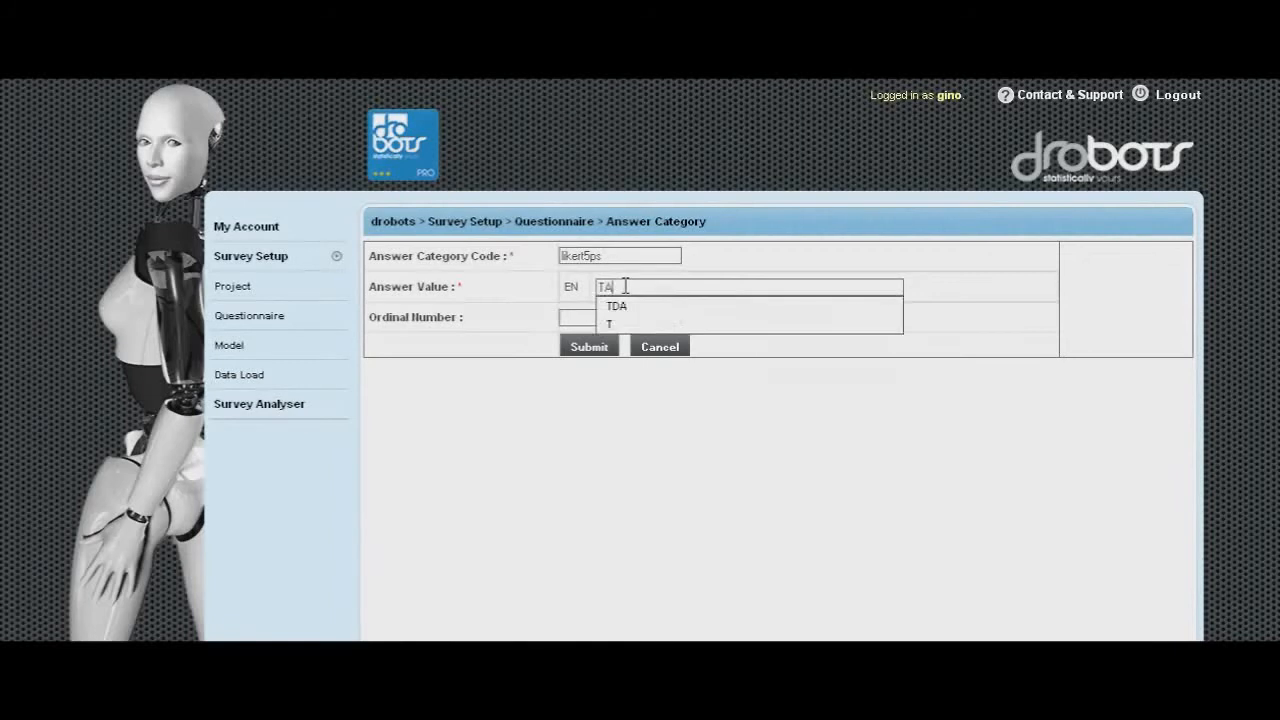
left_click(585, 319)
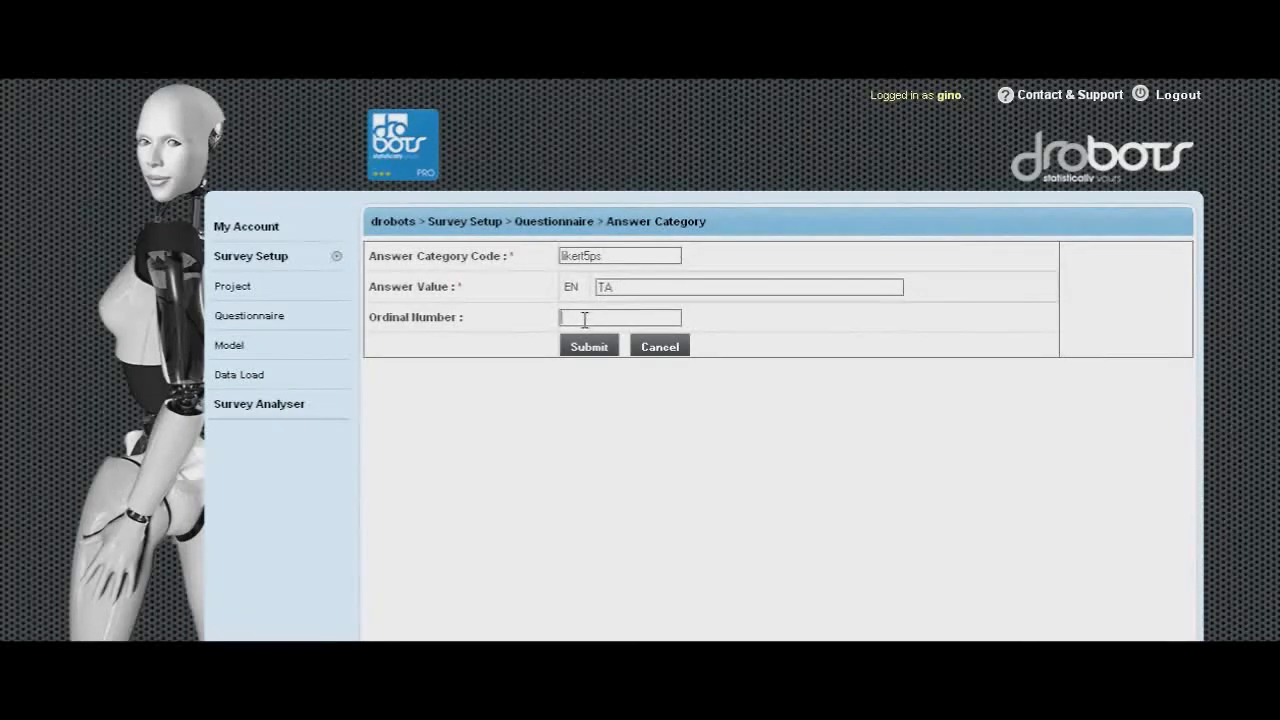
type("5")
left_click(588, 337)
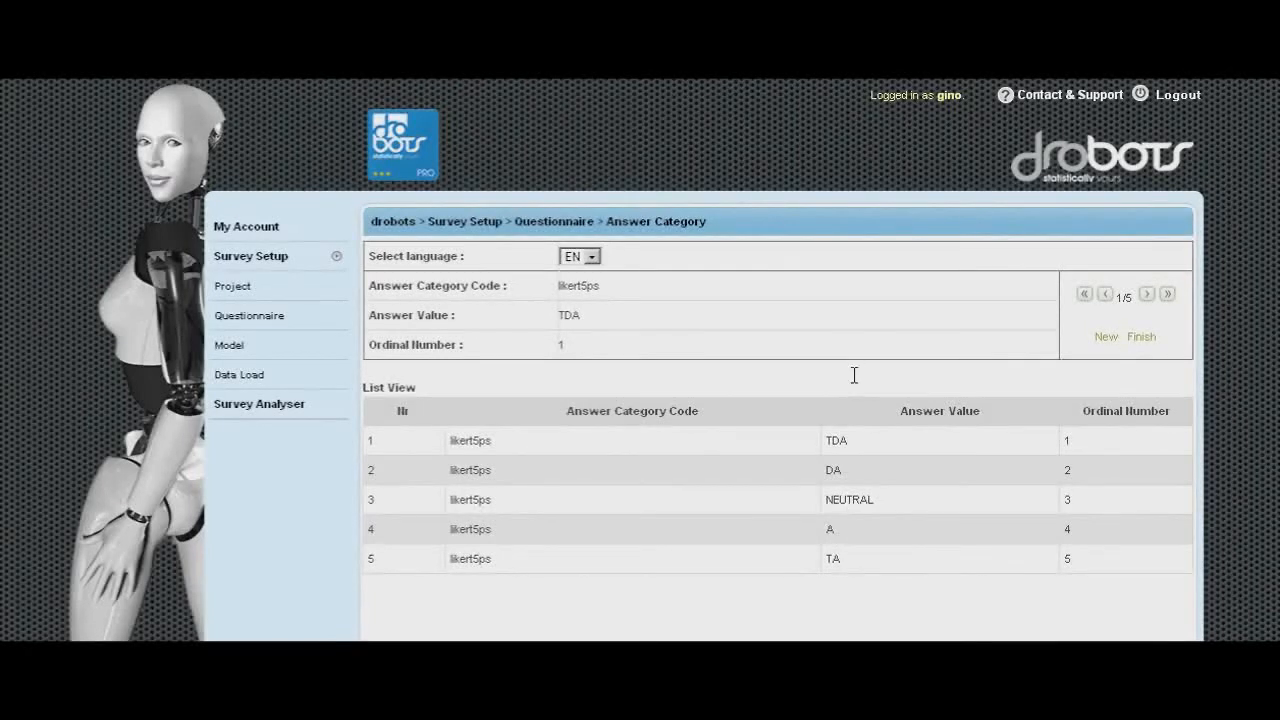
- Finish the likert5ps answer category and submit question INT1 with phrase "this company can be trusted"
left_click(1141, 337)
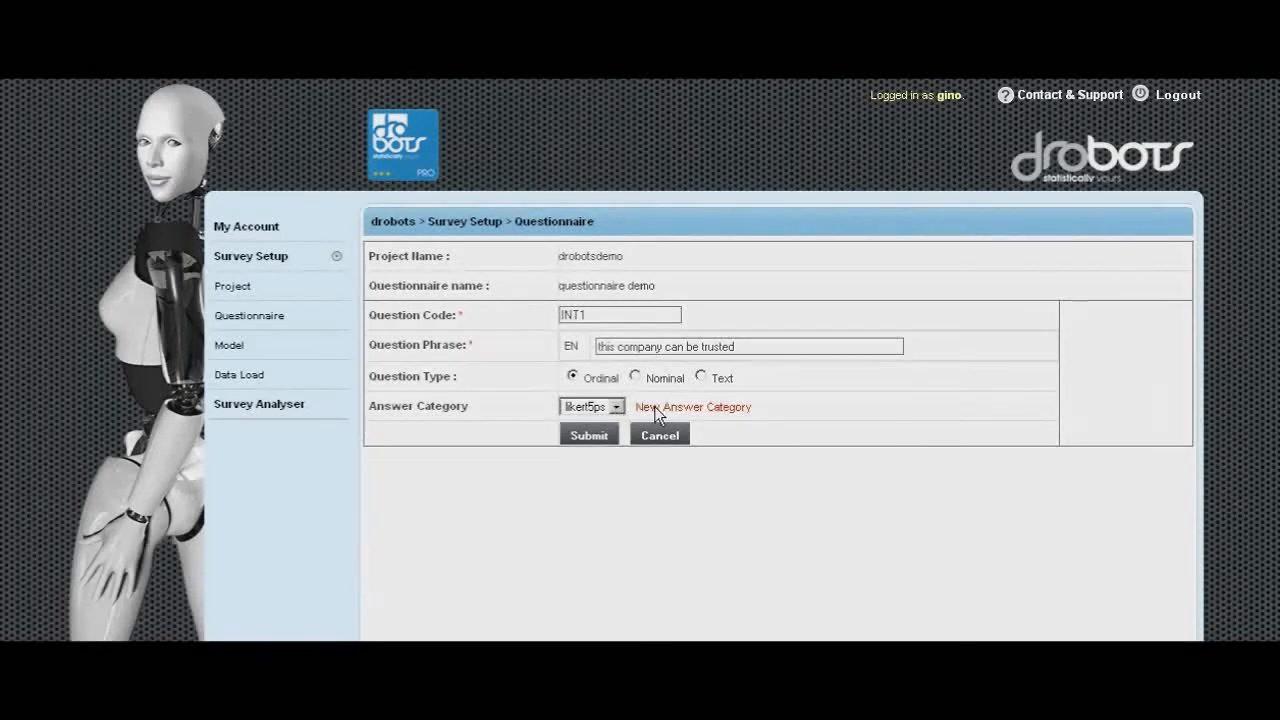
left_click(589, 436)
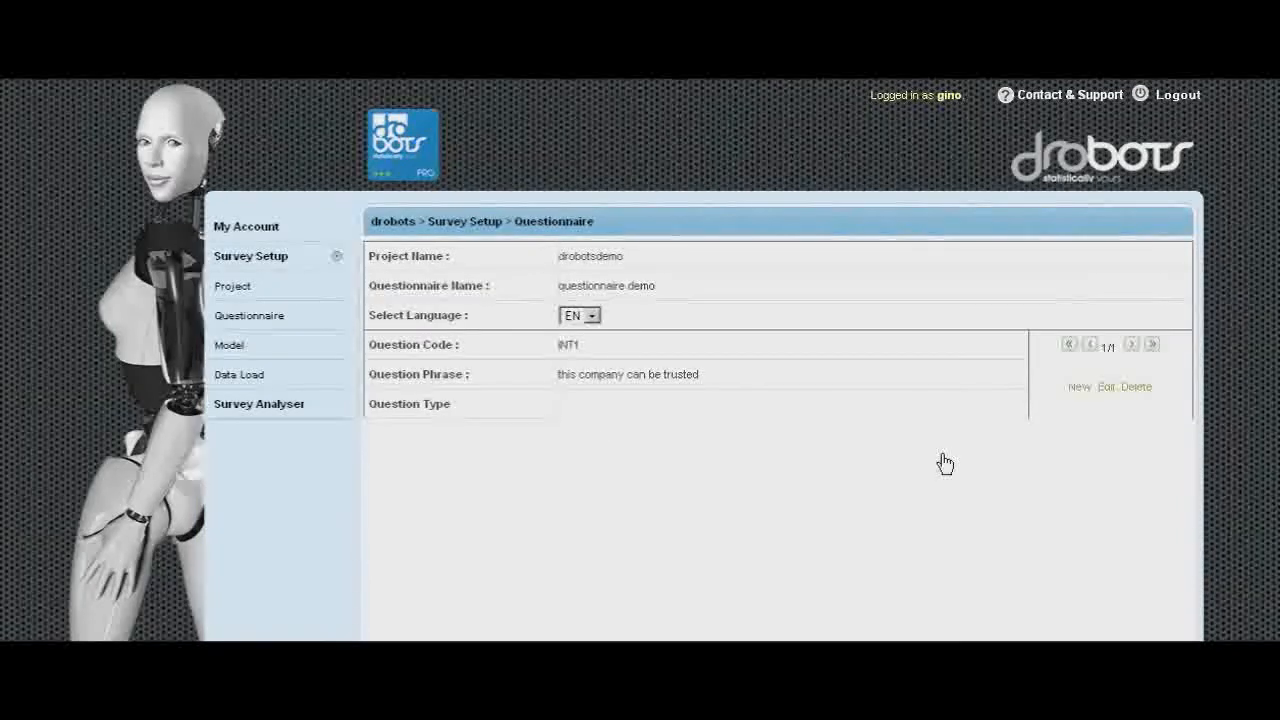
- Add a new question with code INT2 copied from the spreadsheet and phrase "this company is honest", and submit it
left_click(1079, 387)
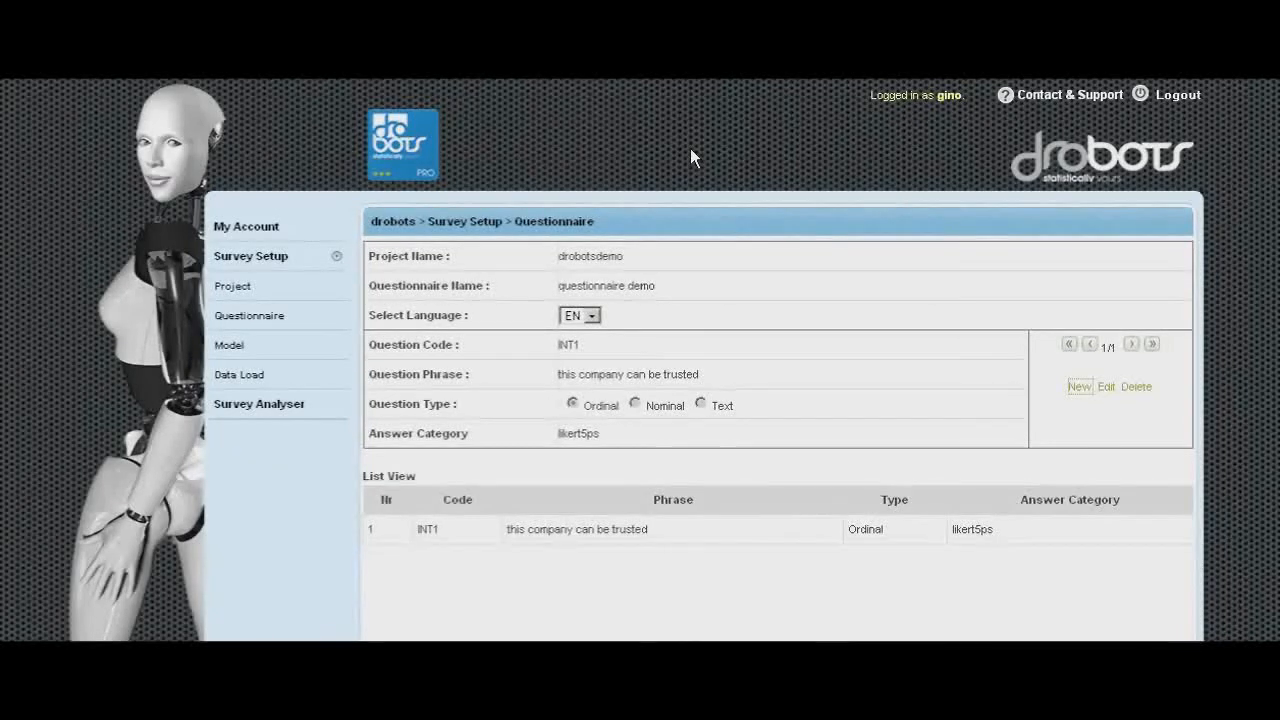
key("alt+Tab")
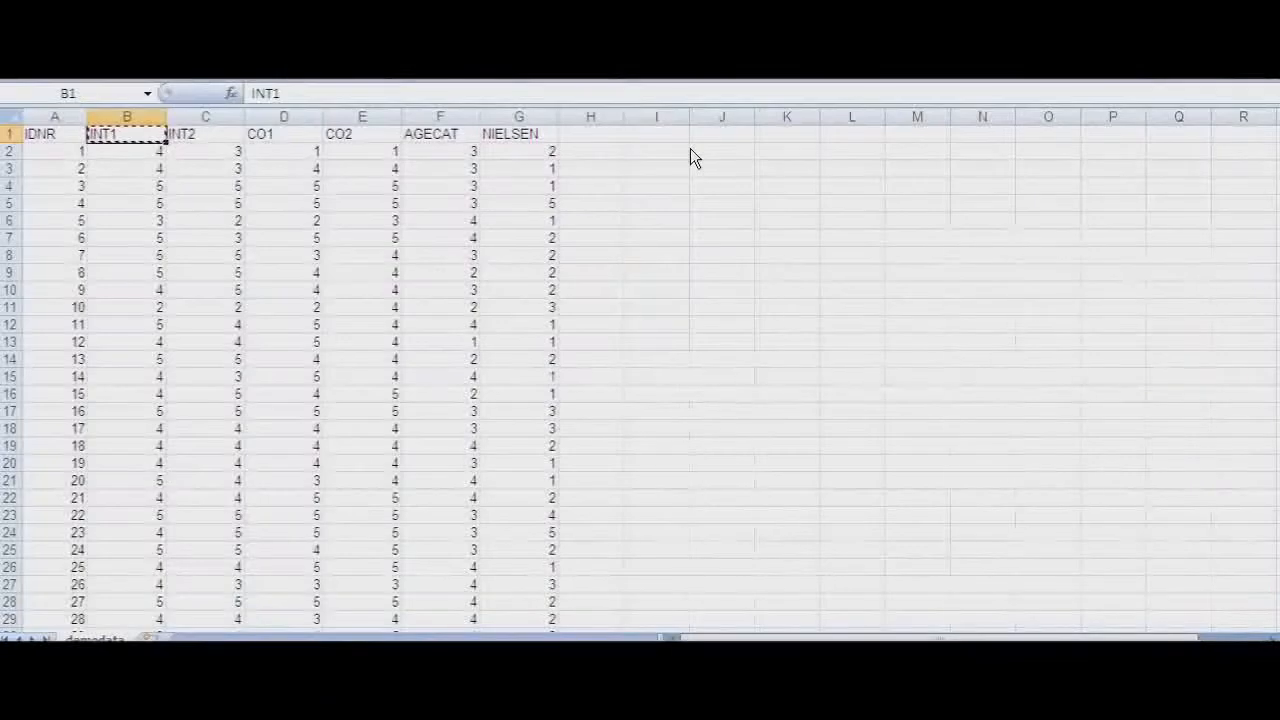
left_click(195, 138)
key("ctrl+c")
key("alt+Tab")
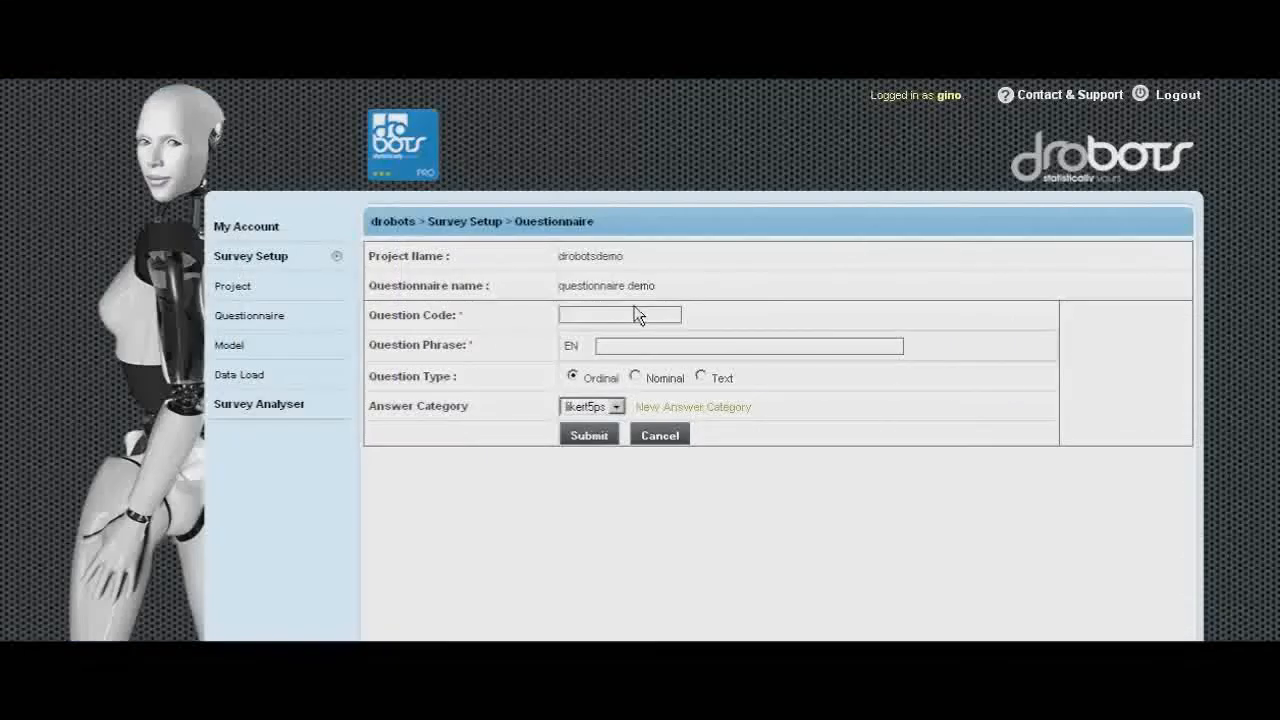
left_click(630, 316)
key("ctrl+v")
left_click(648, 344)
type("this")
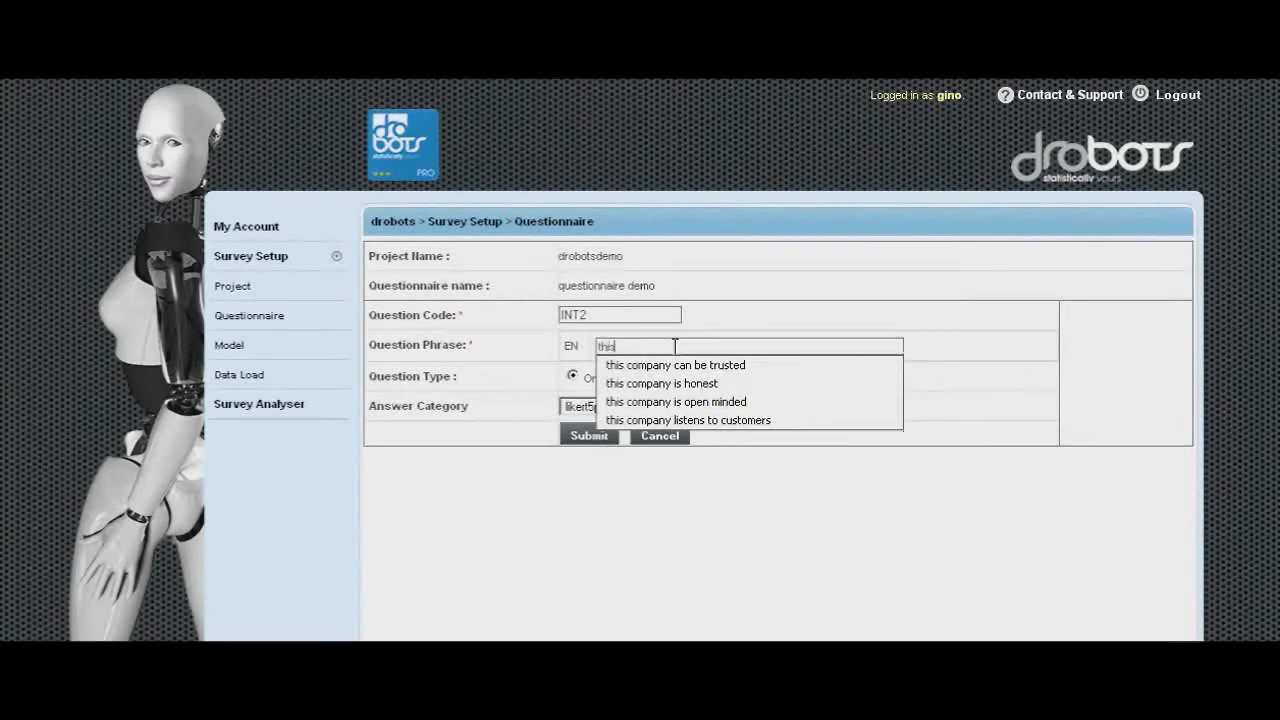
type(" com")
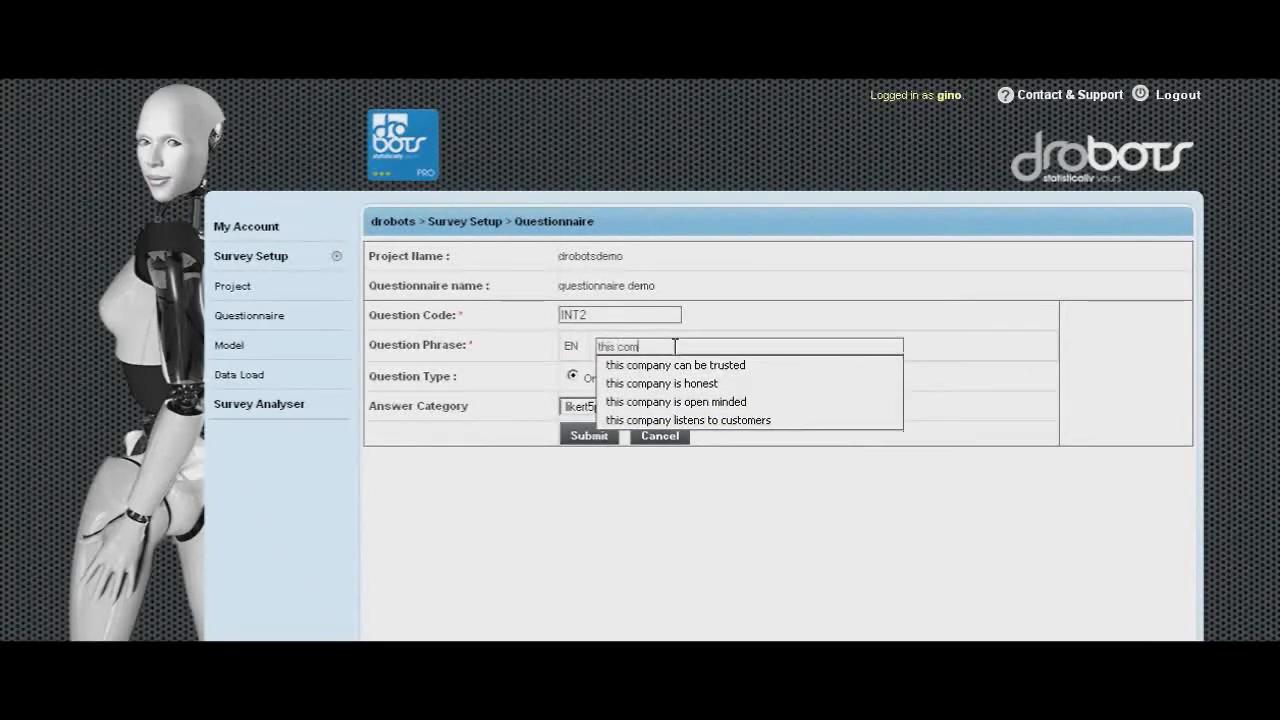
left_click(706, 388)
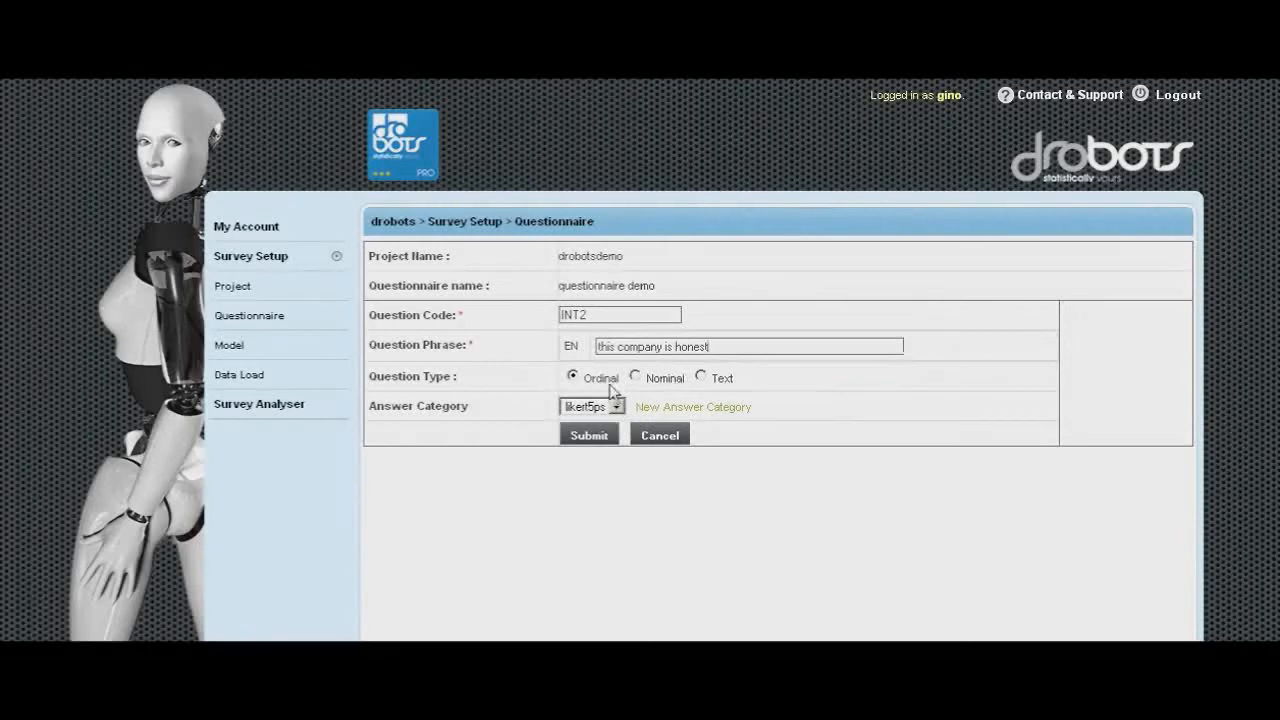
left_click(589, 437)
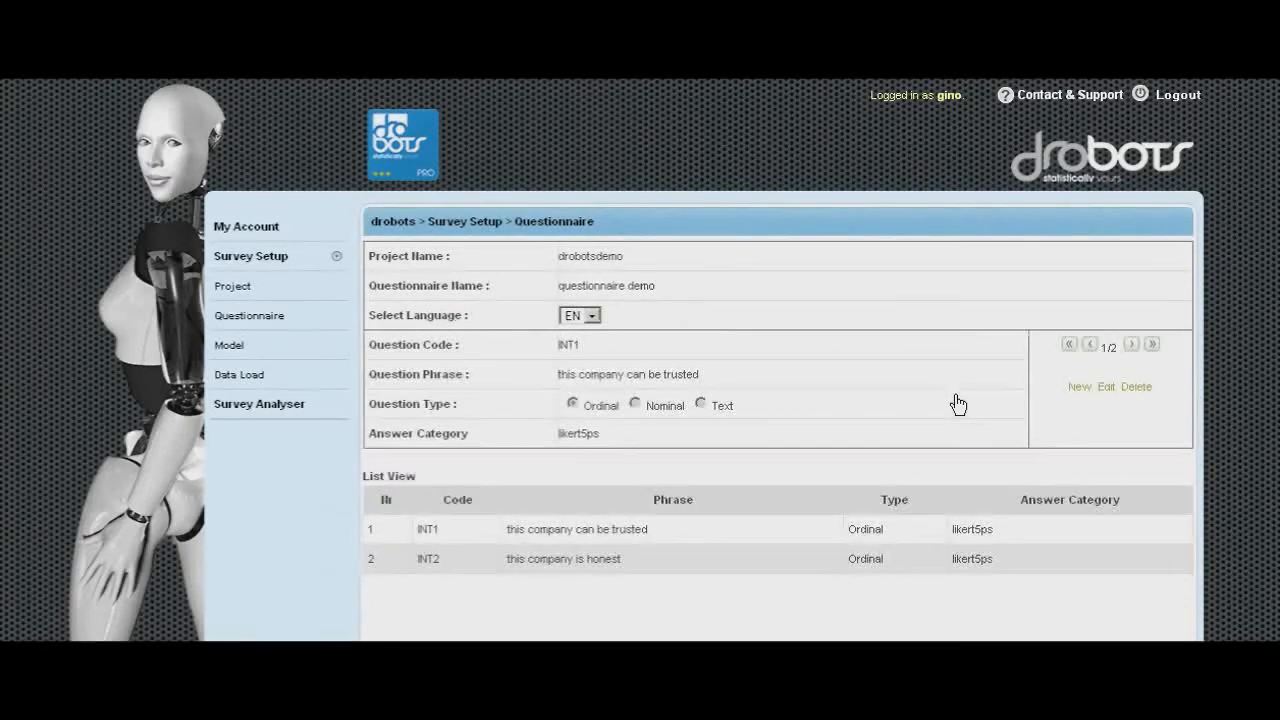
- Add a new question with code CO1 from the spreadsheet and phrase "this company listens to customers", and submit it
left_click(1082, 389)
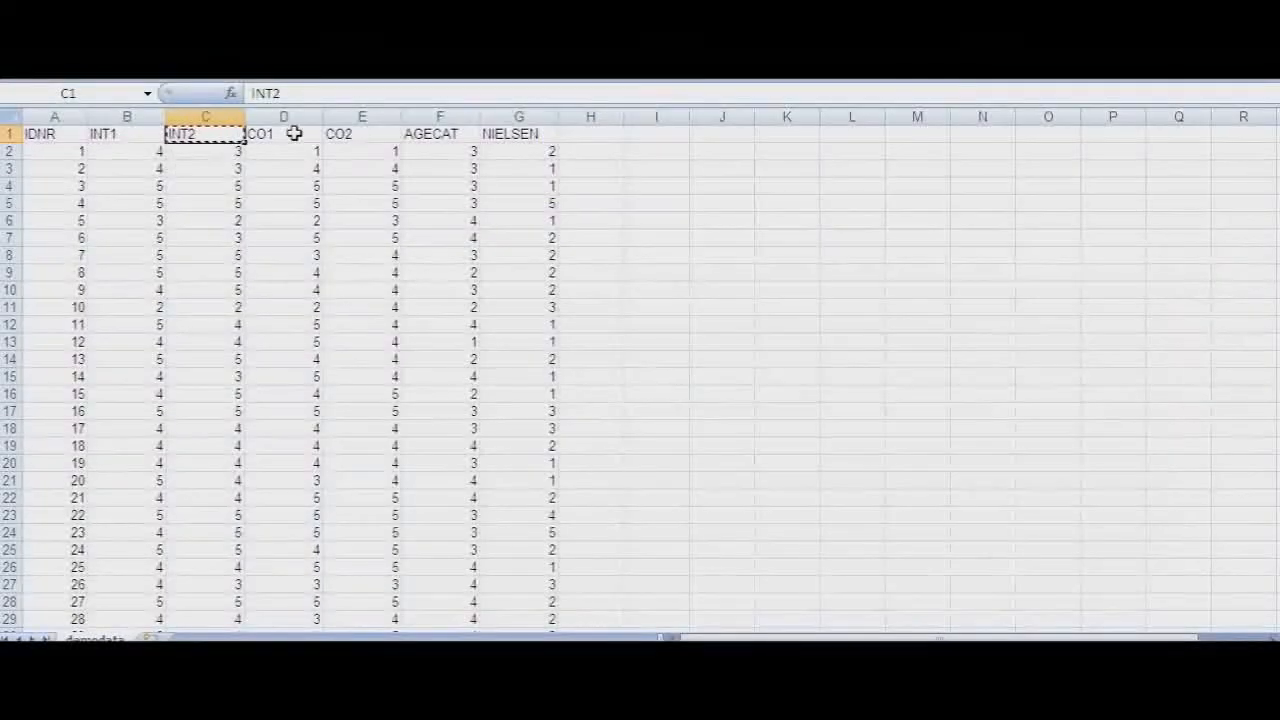
left_click(294, 133)
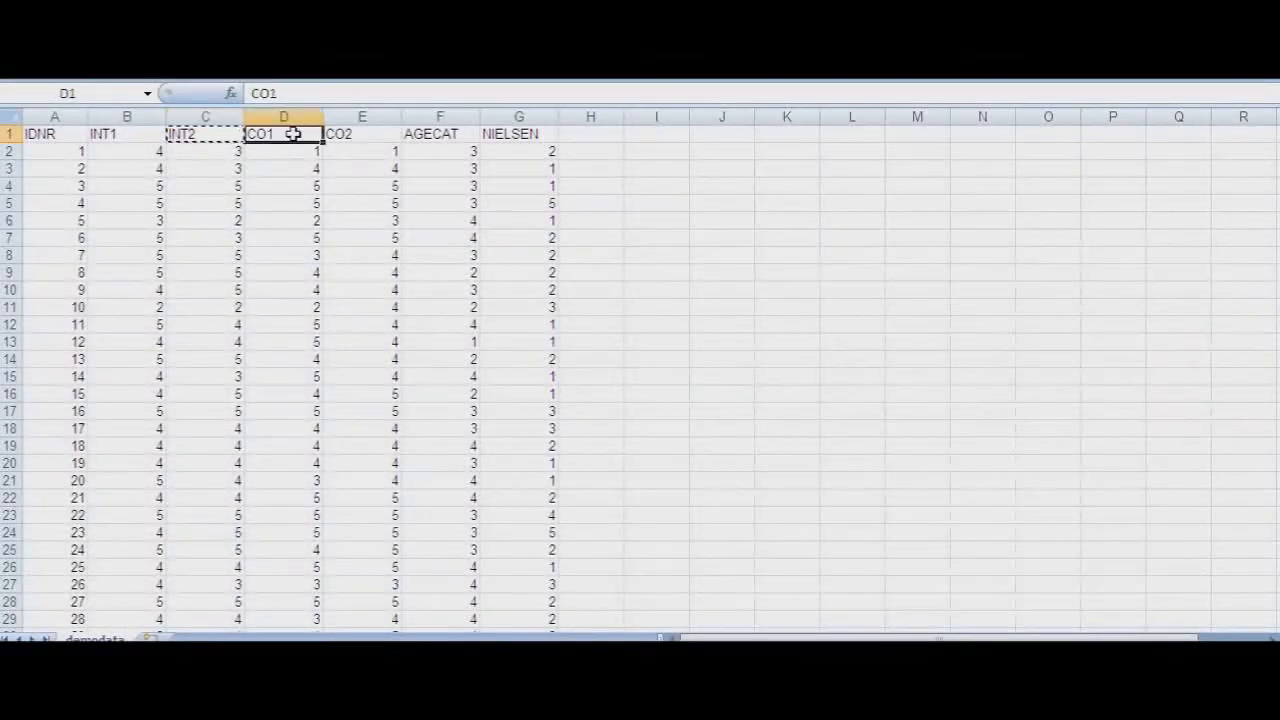
key("ctrl+c")
key("alt+Tab")
left_click(607, 331)
type("C01")
left_click(697, 353)
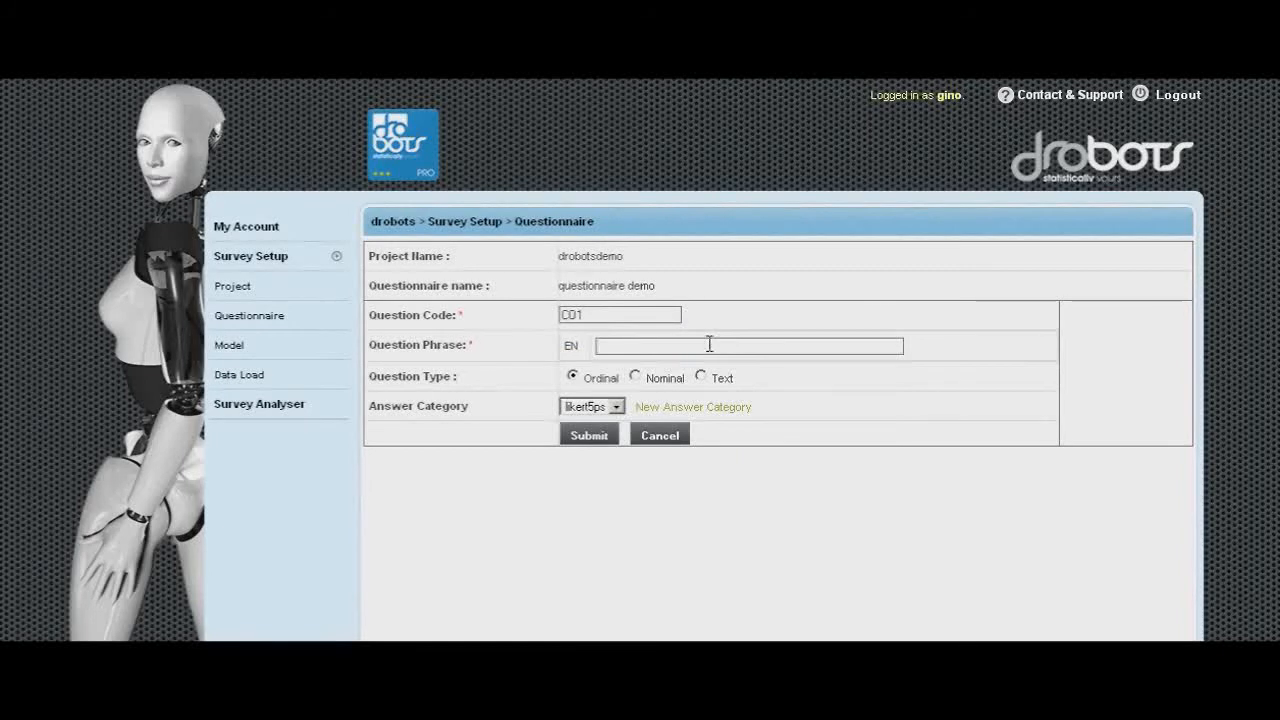
type("this comp")
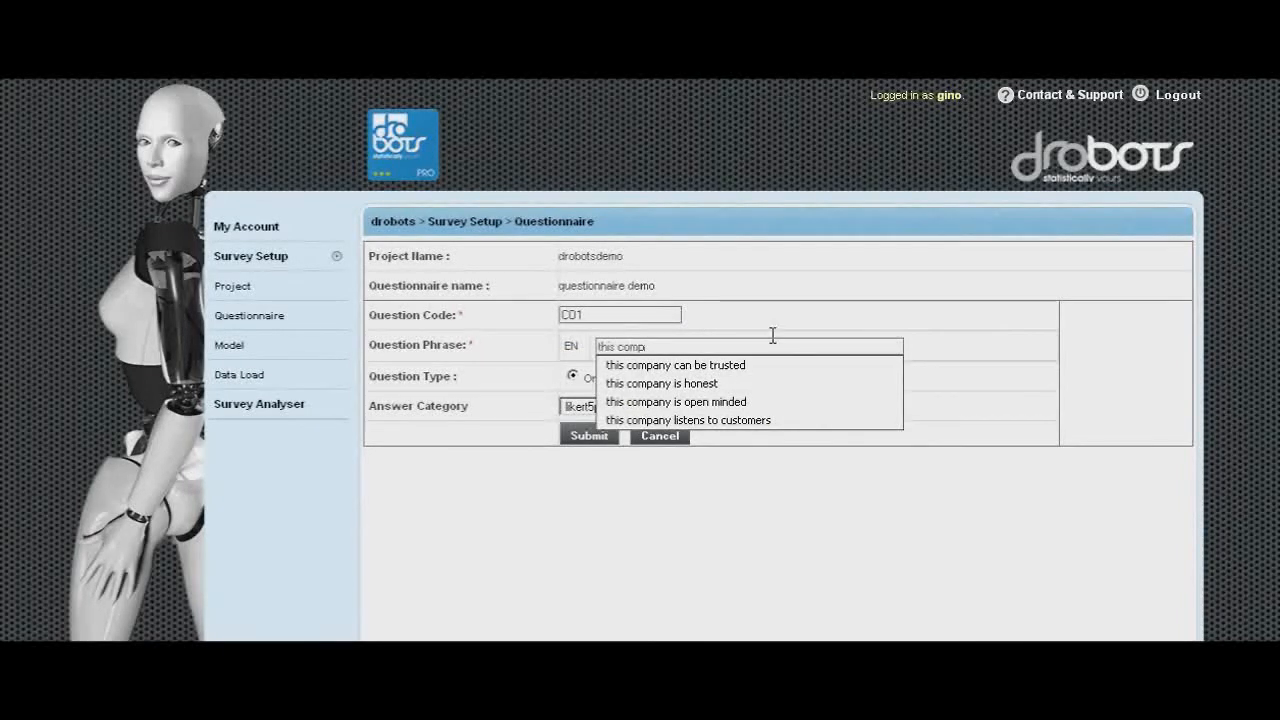
left_click(731, 420)
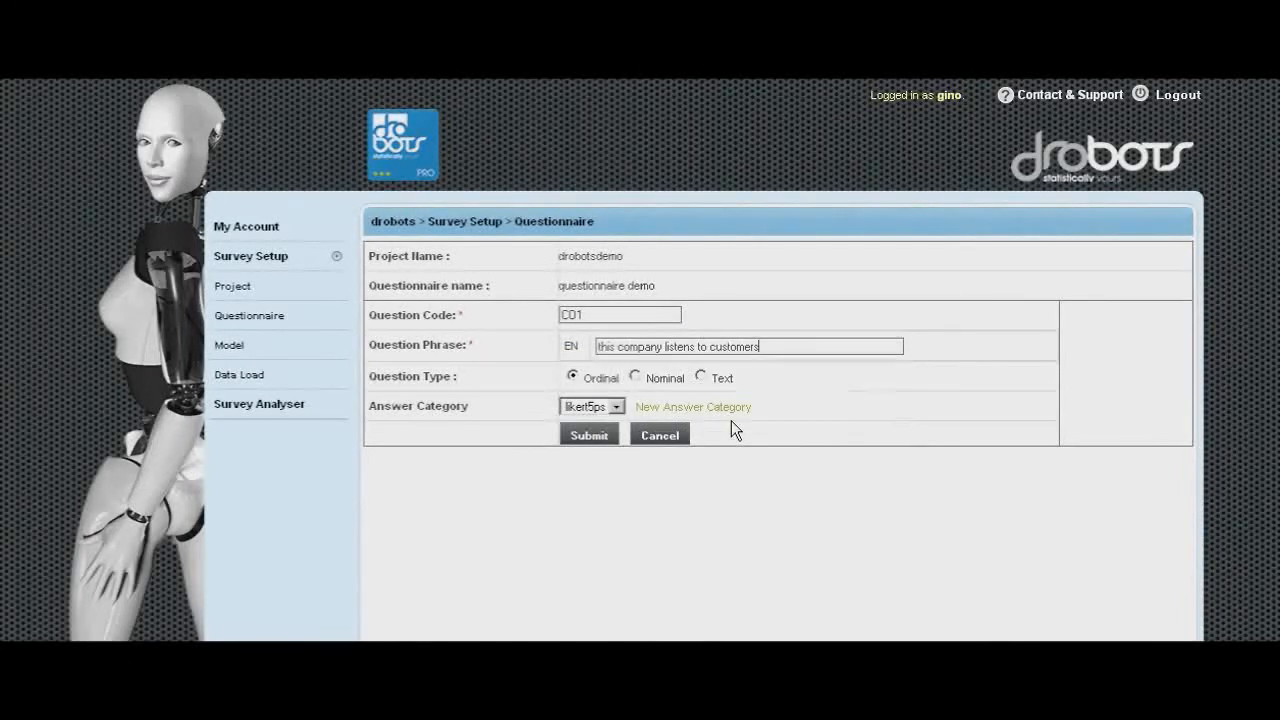
left_click(589, 436)
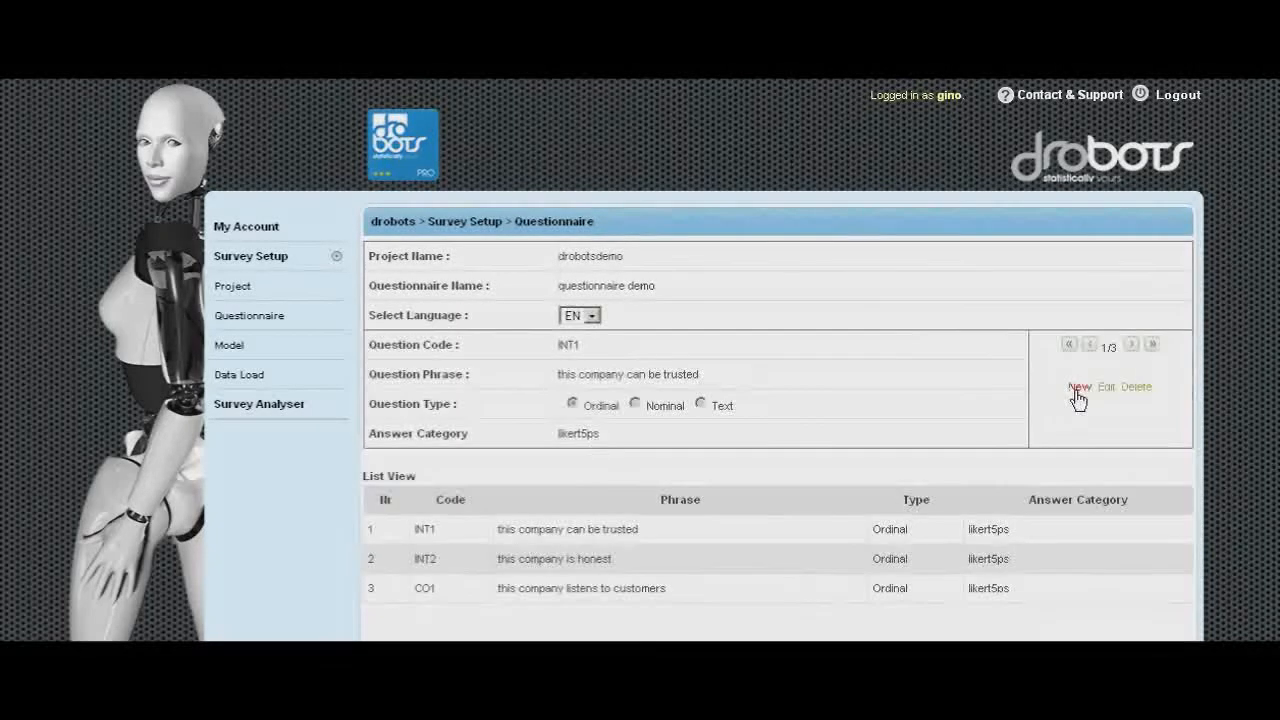
- Add a new question with code CO2 copied from the spreadsheet and phrase "this company is open minded", and submit it
left_click(1063, 386)
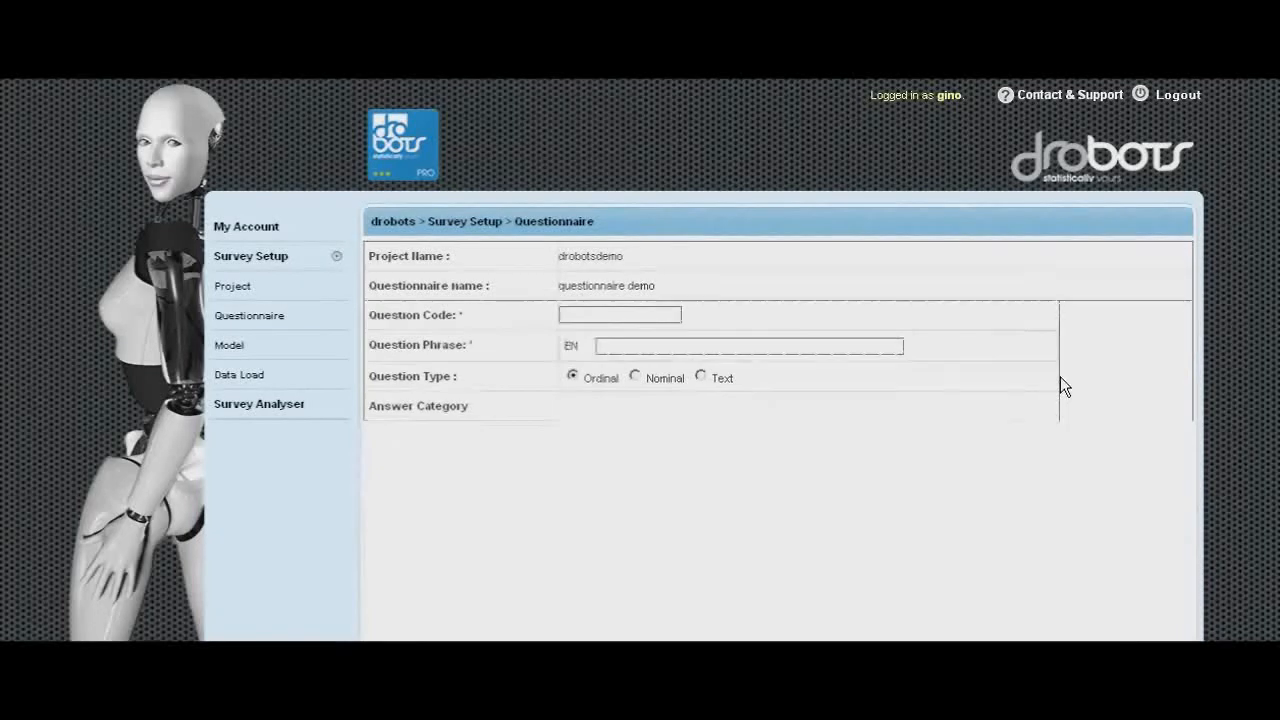
key("alt+Tab")
left_click(355, 133)
key("ctrl+c")
key("alt+Tab")
key("ctrl+v")
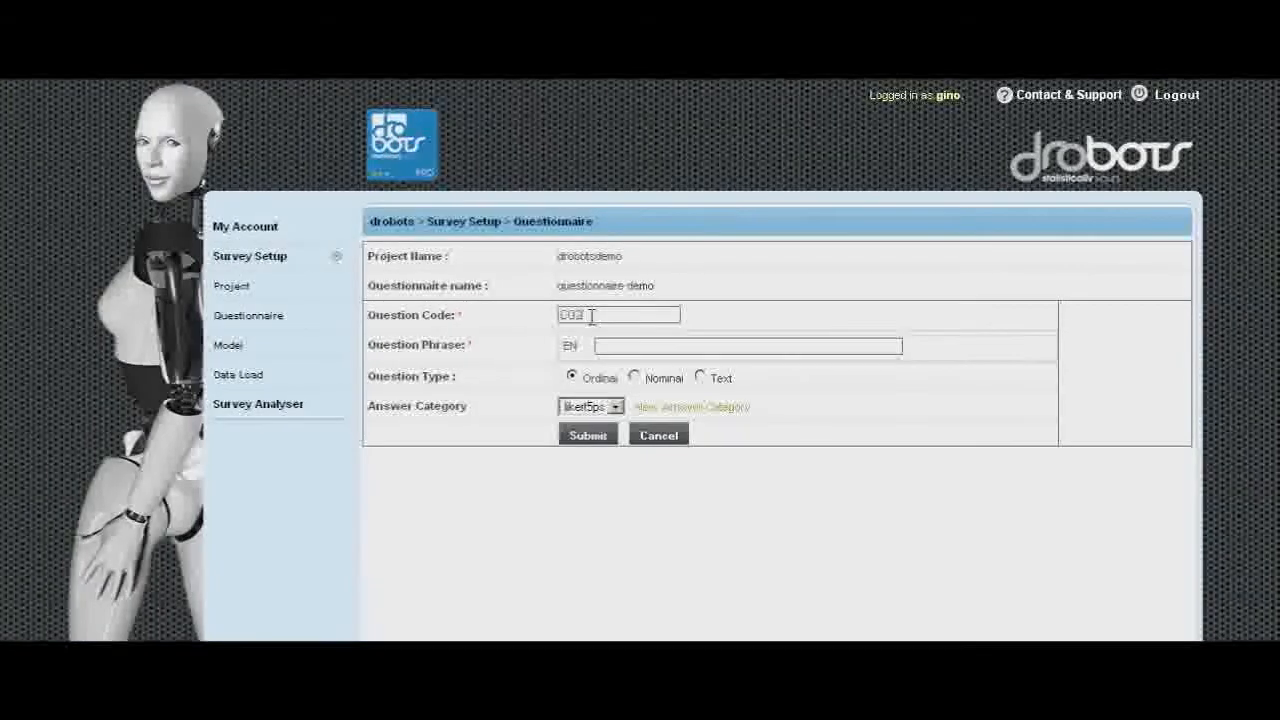
left_click(714, 346)
type("this com")
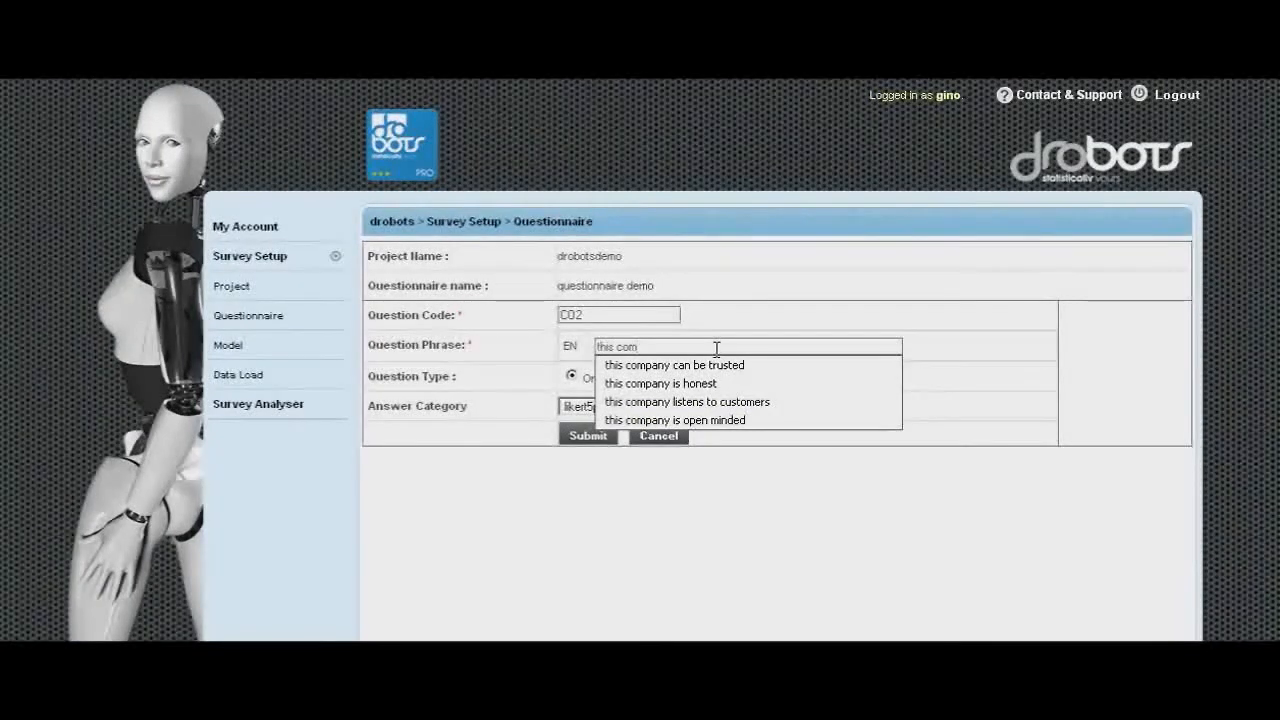
left_click(726, 417)
left_click(588, 436)
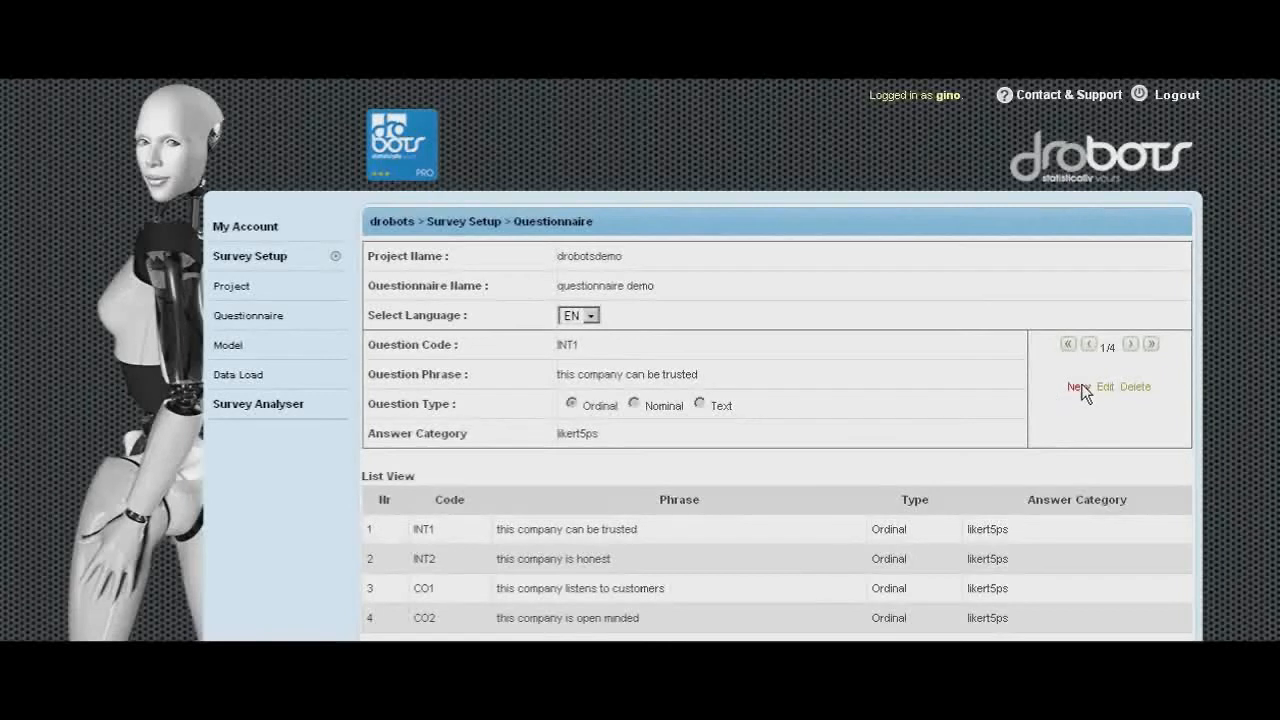
- Start a new question with code AGECAT copied from the spreadsheet, phrase "agegroup", and Nominal question type
scroll(1082, 392, "down", 2)
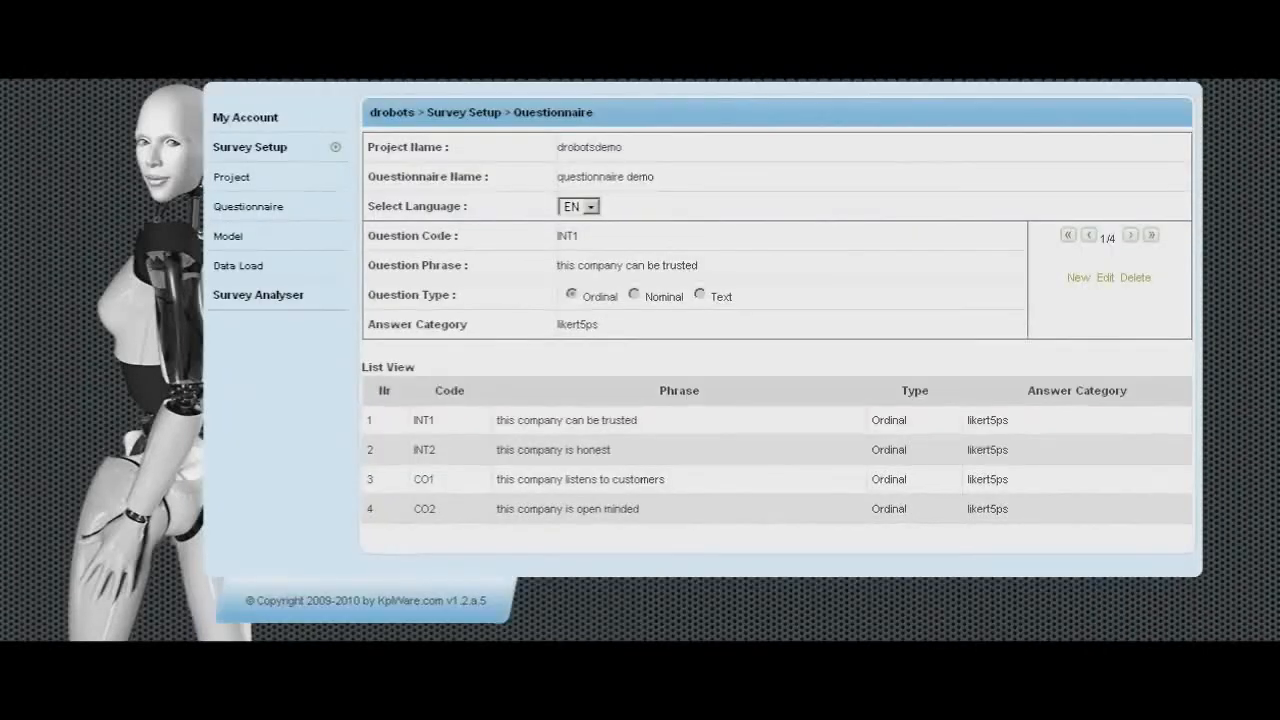
scroll(1078, 391, "up", 2)
left_click(1078, 387)
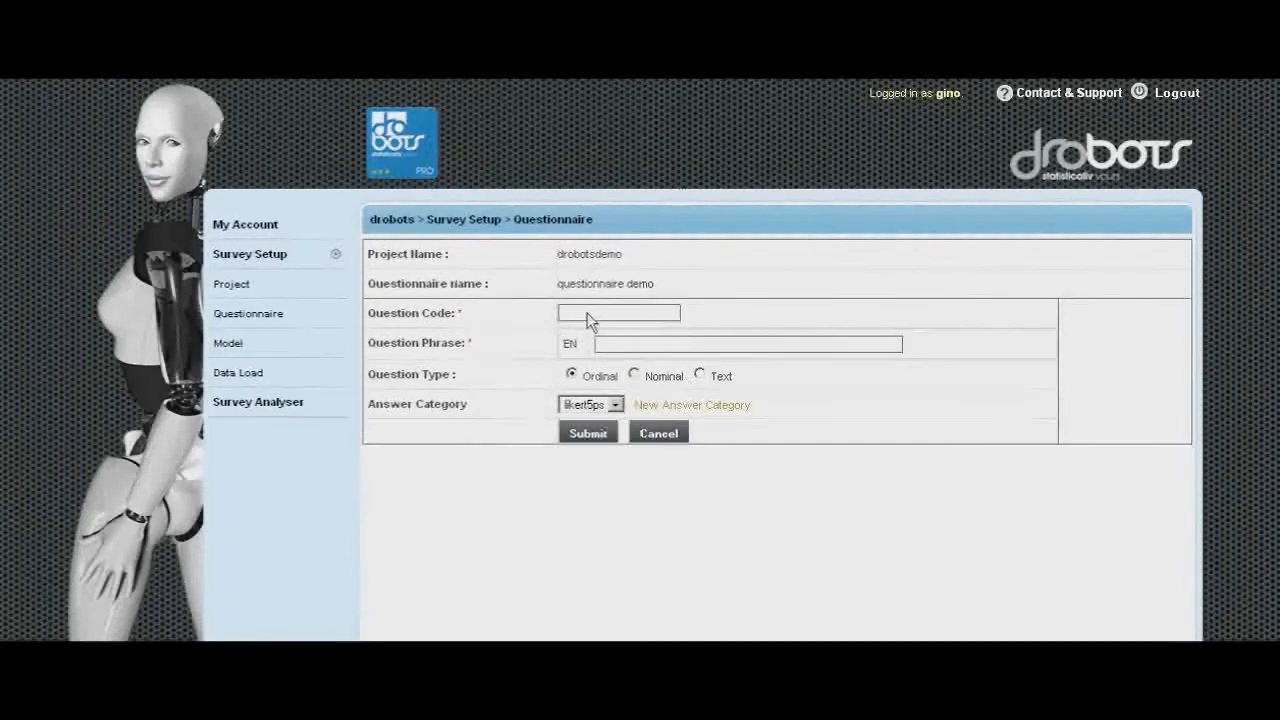
key("alt+Tab")
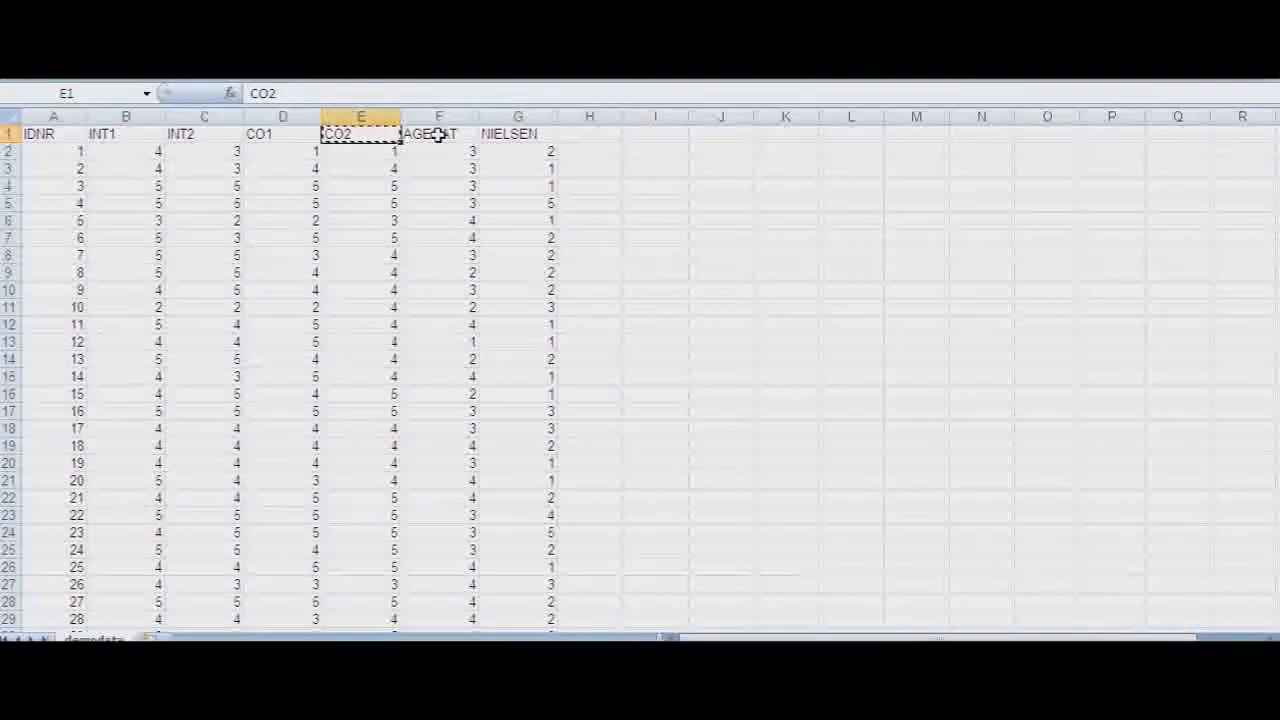
left_click(437, 137)
key("ctrl+c")
key("alt+Tab")
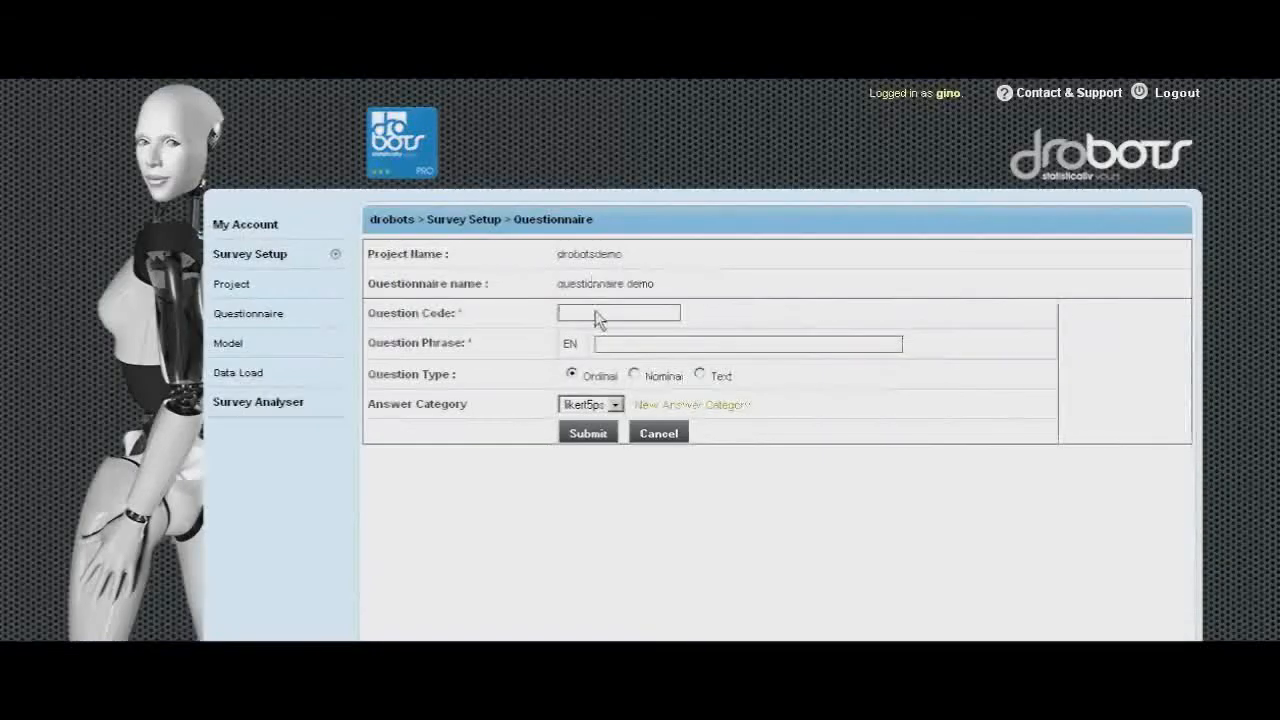
key("ctrl+v")
left_click(643, 331)
left_click(662, 346)
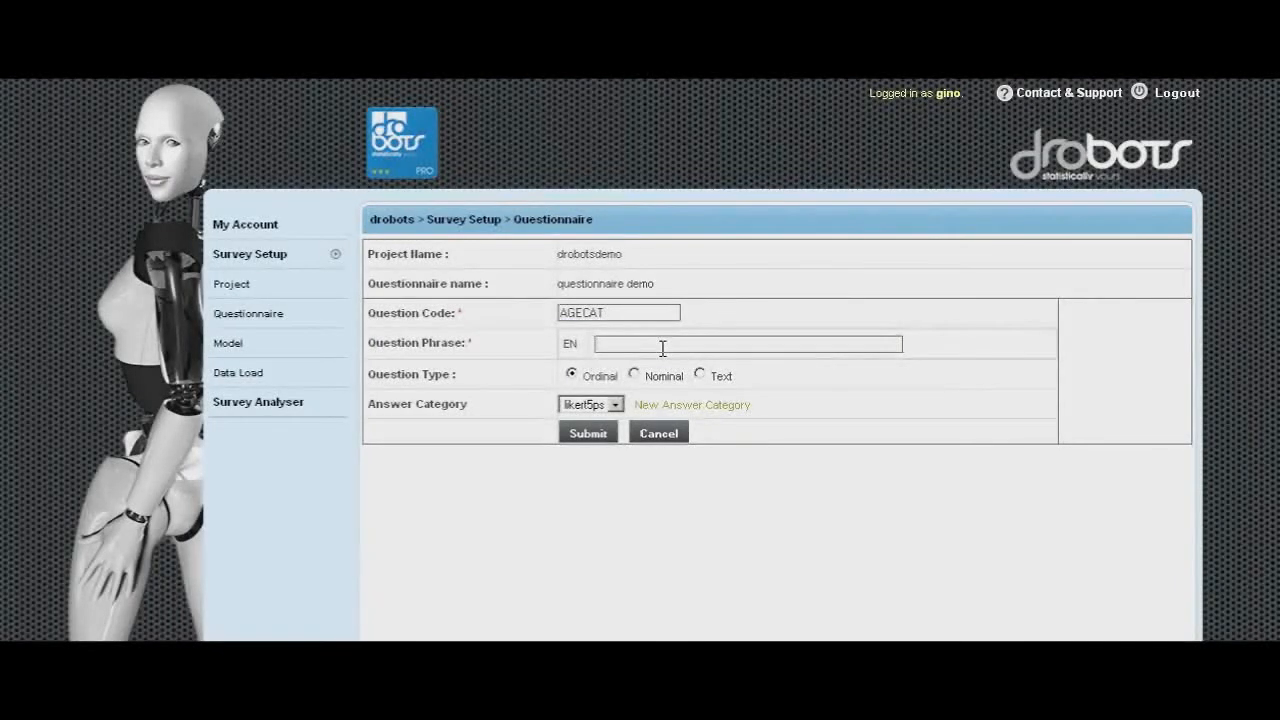
type("age group")
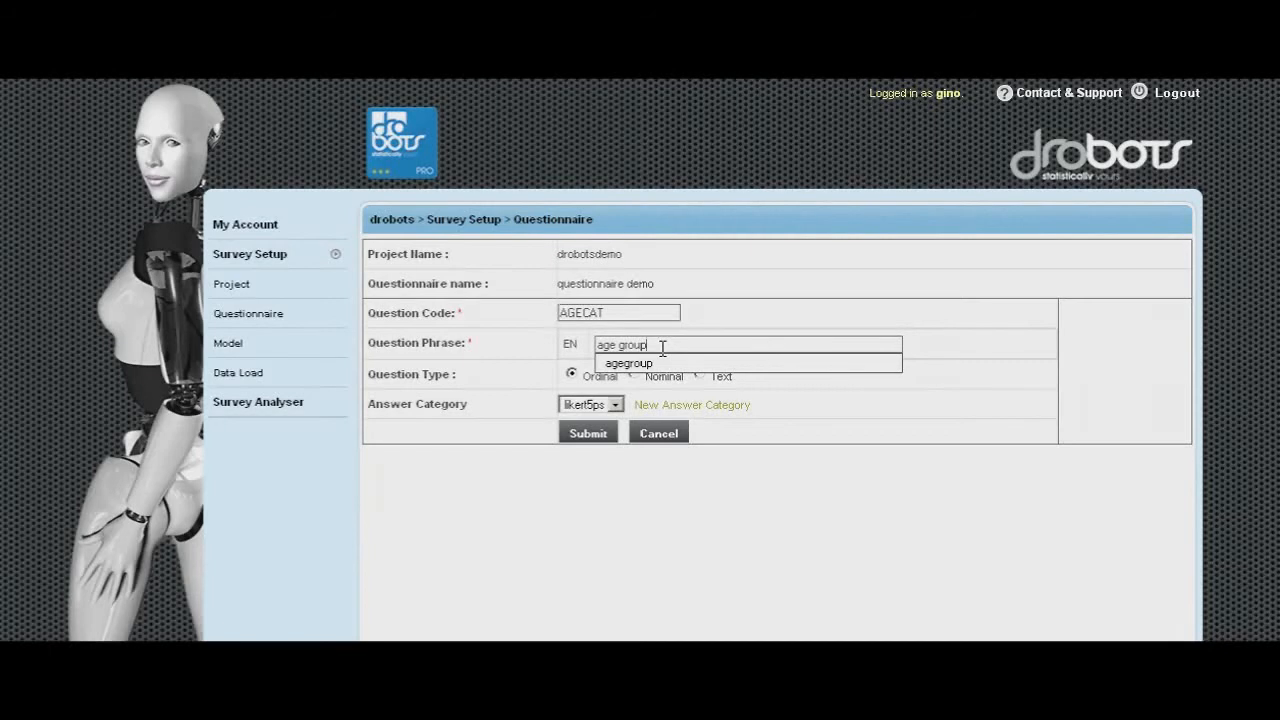
left_click(646, 362)
left_click(636, 376)
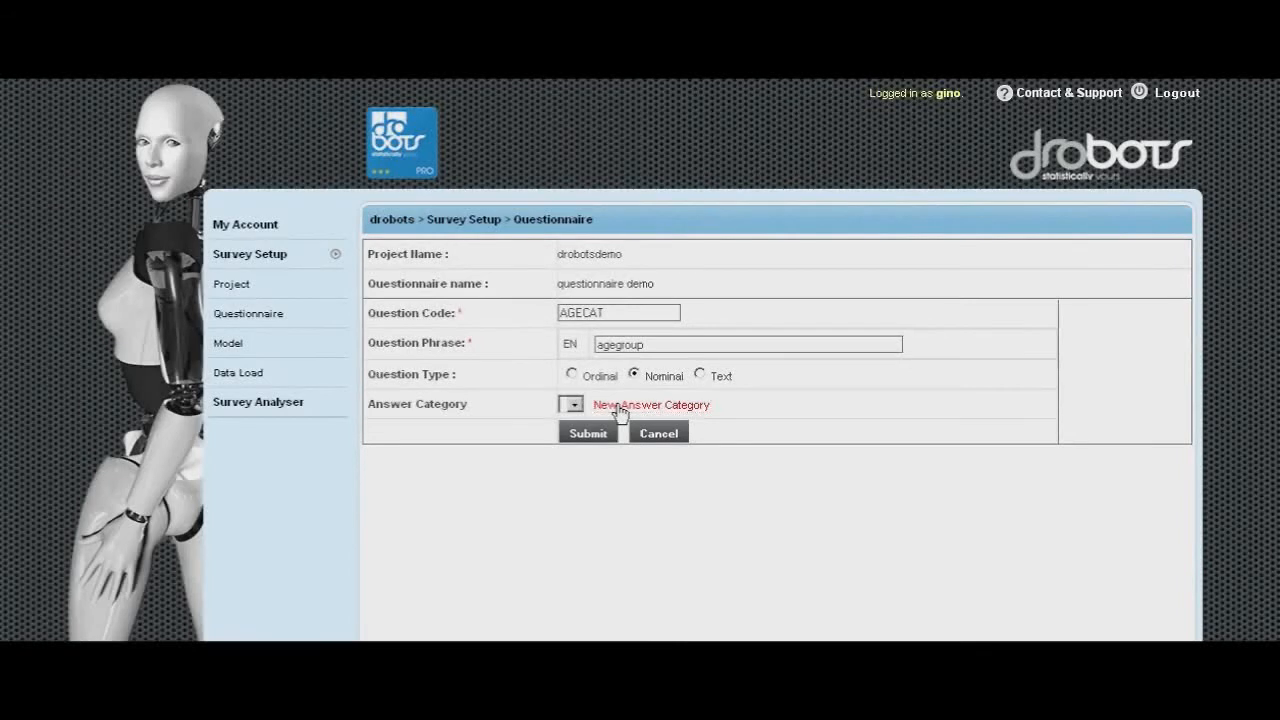
- Create a new answer category agecodes with answer value 18-30 and submit it
left_click(628, 406)
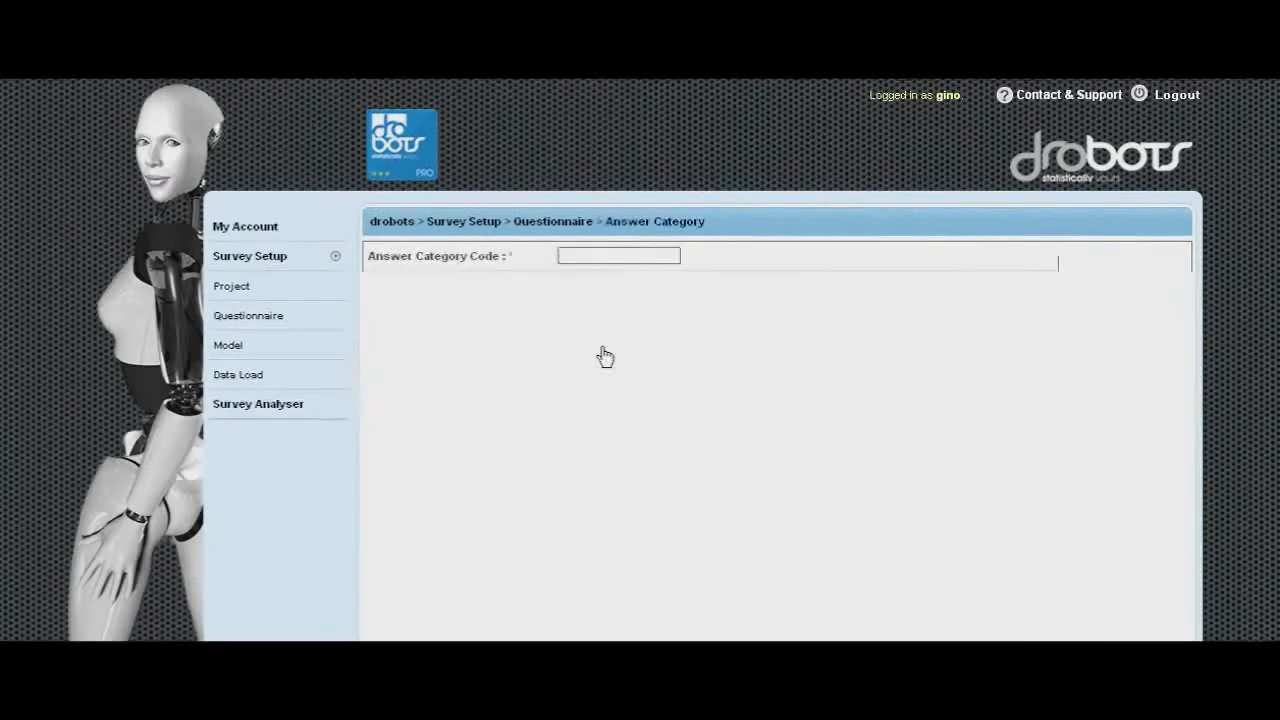
left_click(577, 256)
left_click(577, 256)
type("agecodes")
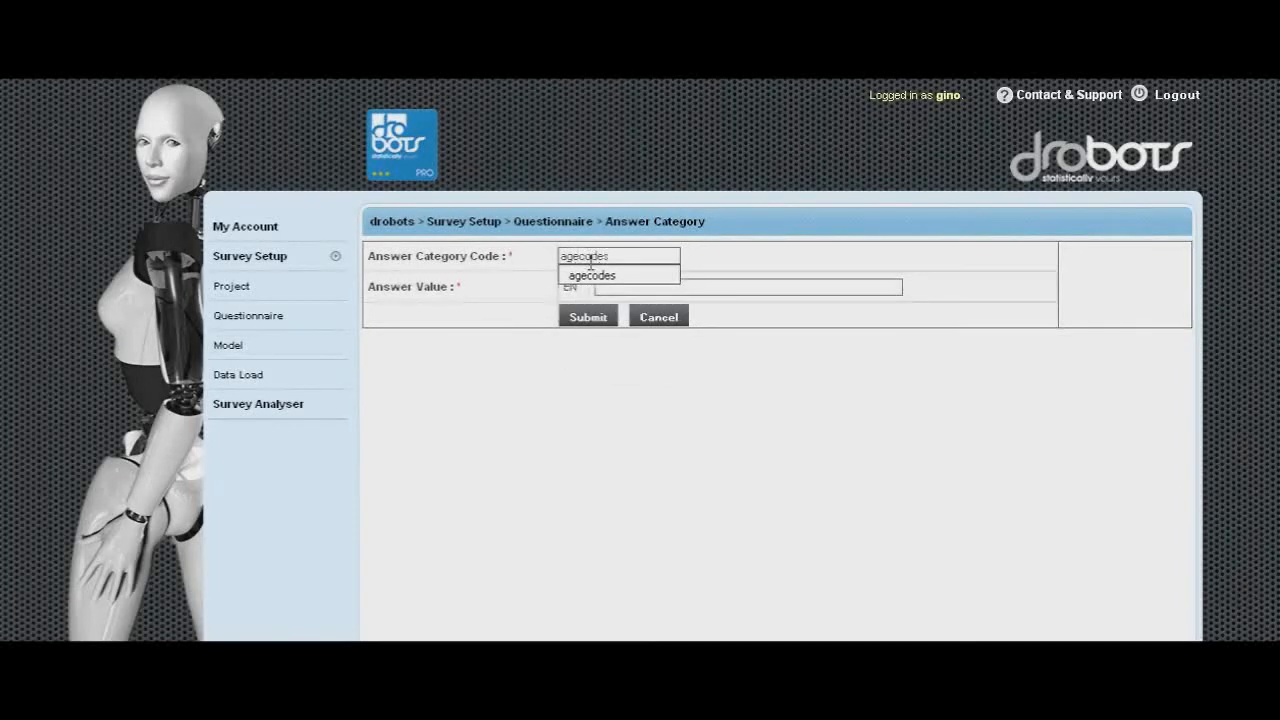
left_click(595, 274)
left_click(610, 286)
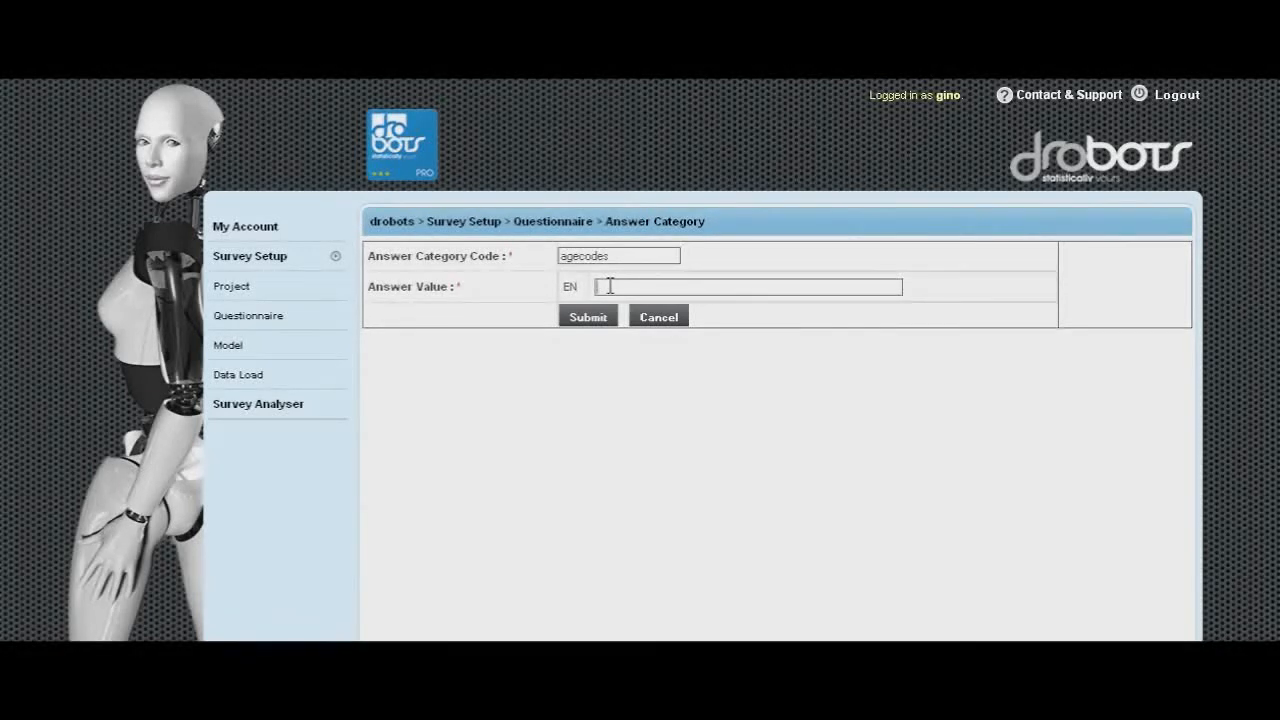
type("18")
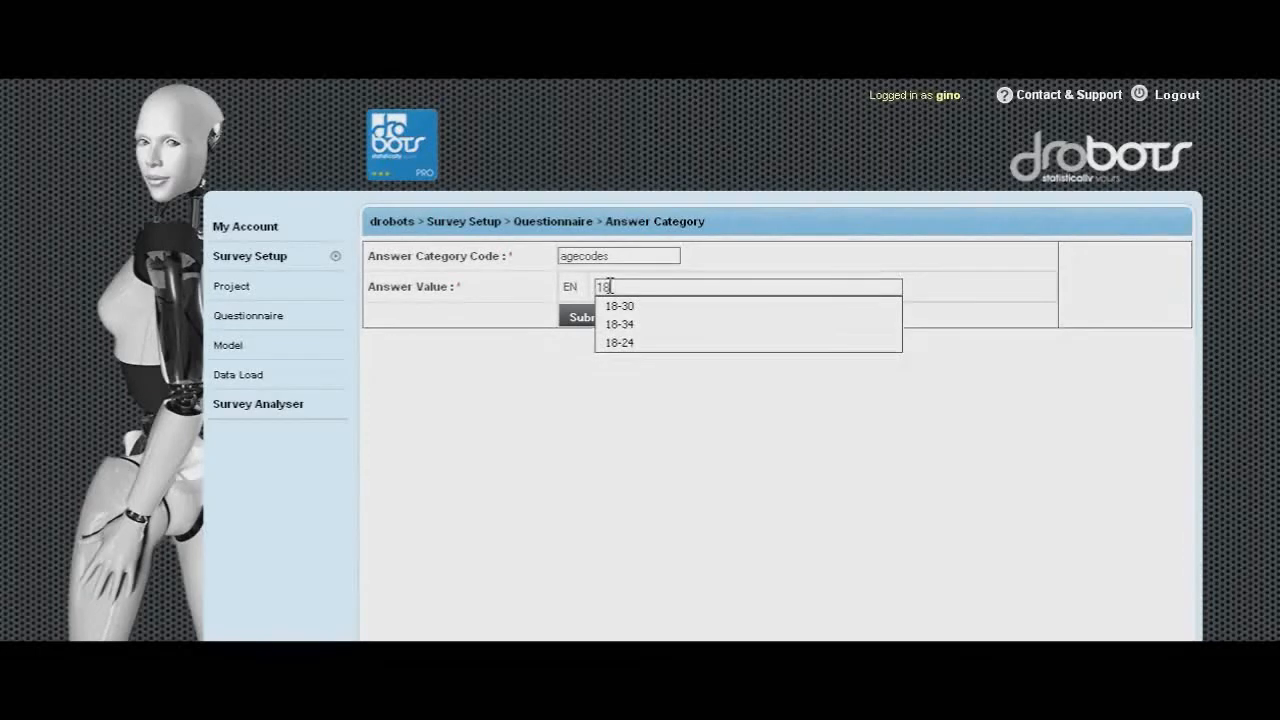
type("-30")
left_click(650, 304)
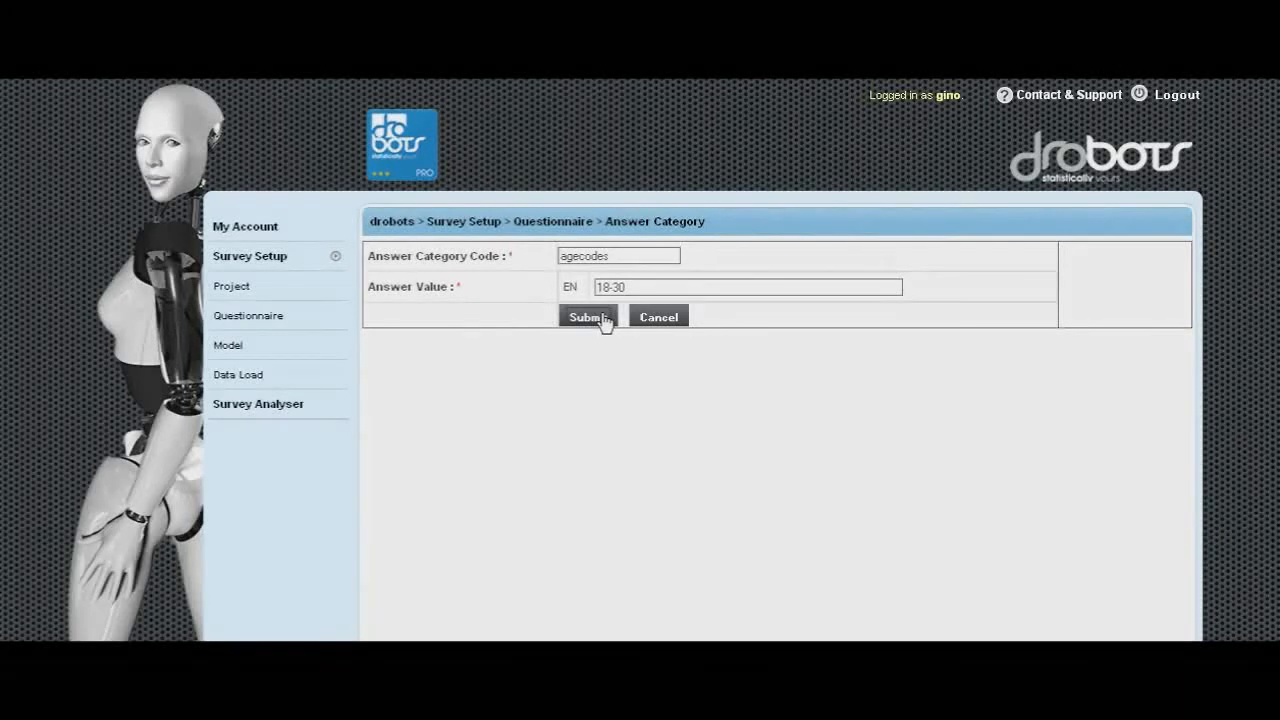
left_click(603, 318)
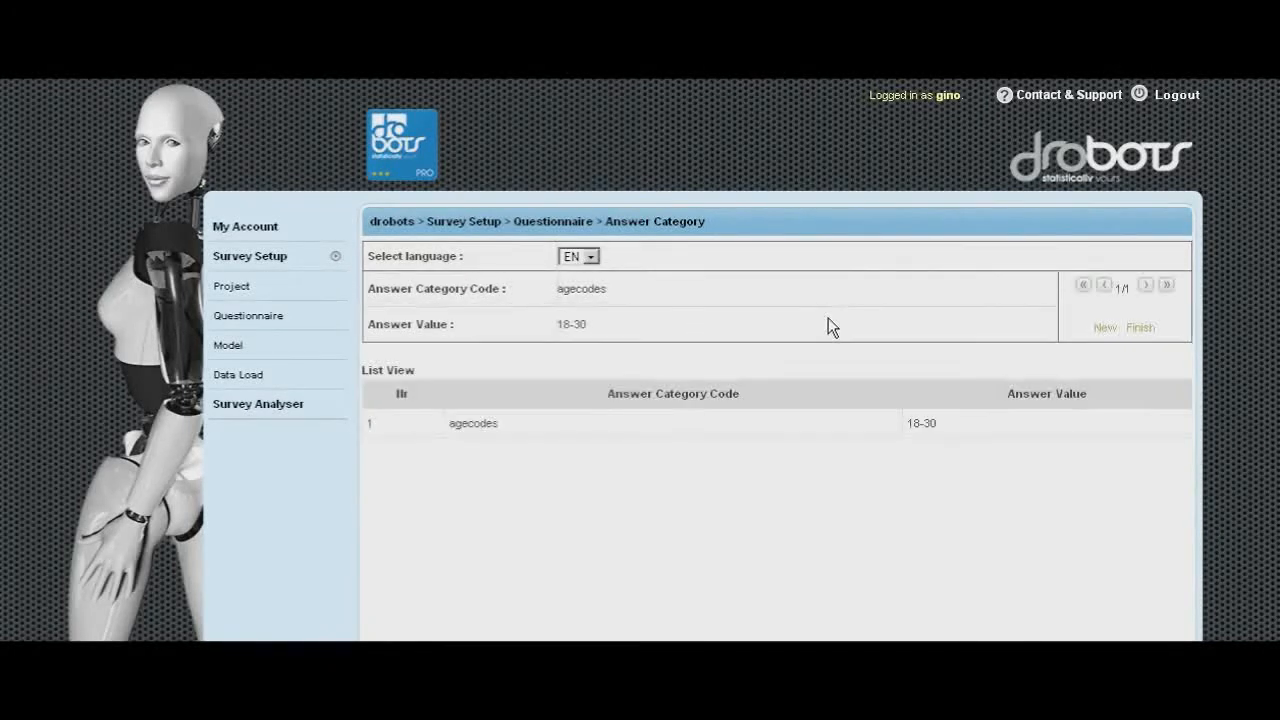
- Add a new answer value 31-50 to the agecodes category and submit it
left_click(1104, 327)
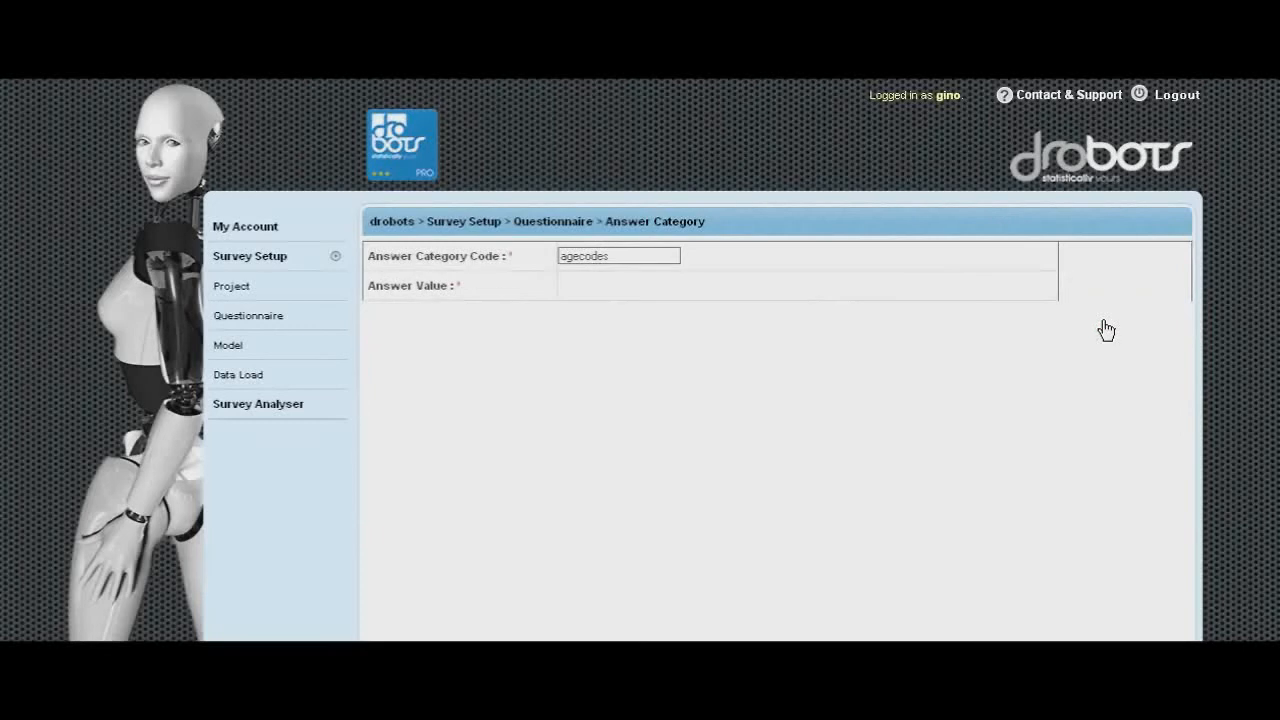
left_click(651, 287)
type("31")
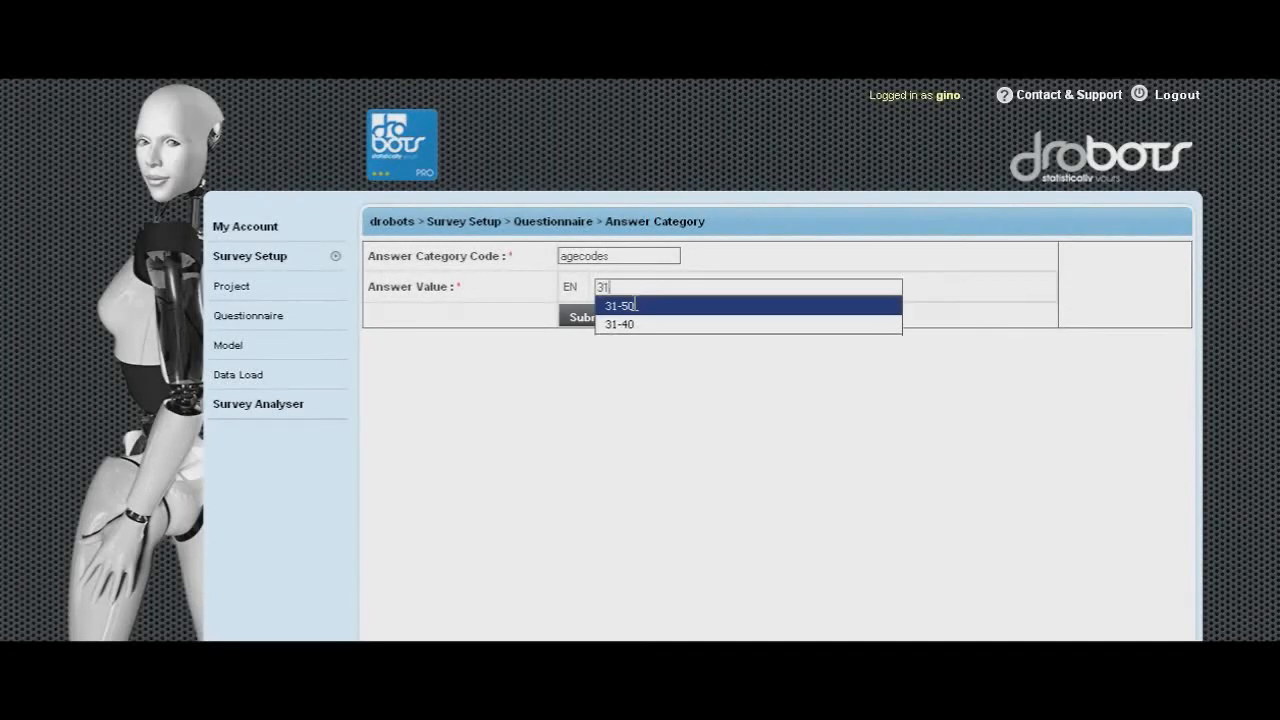
left_click(637, 306)
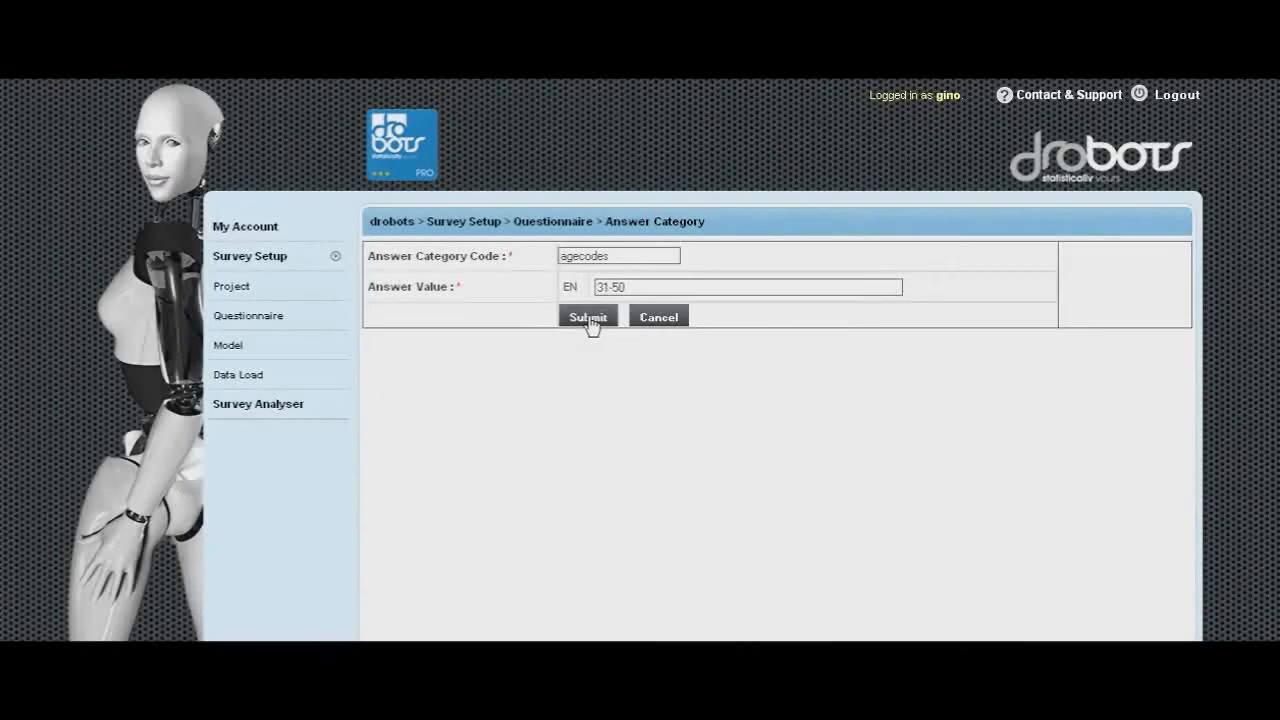
left_click(590, 318)
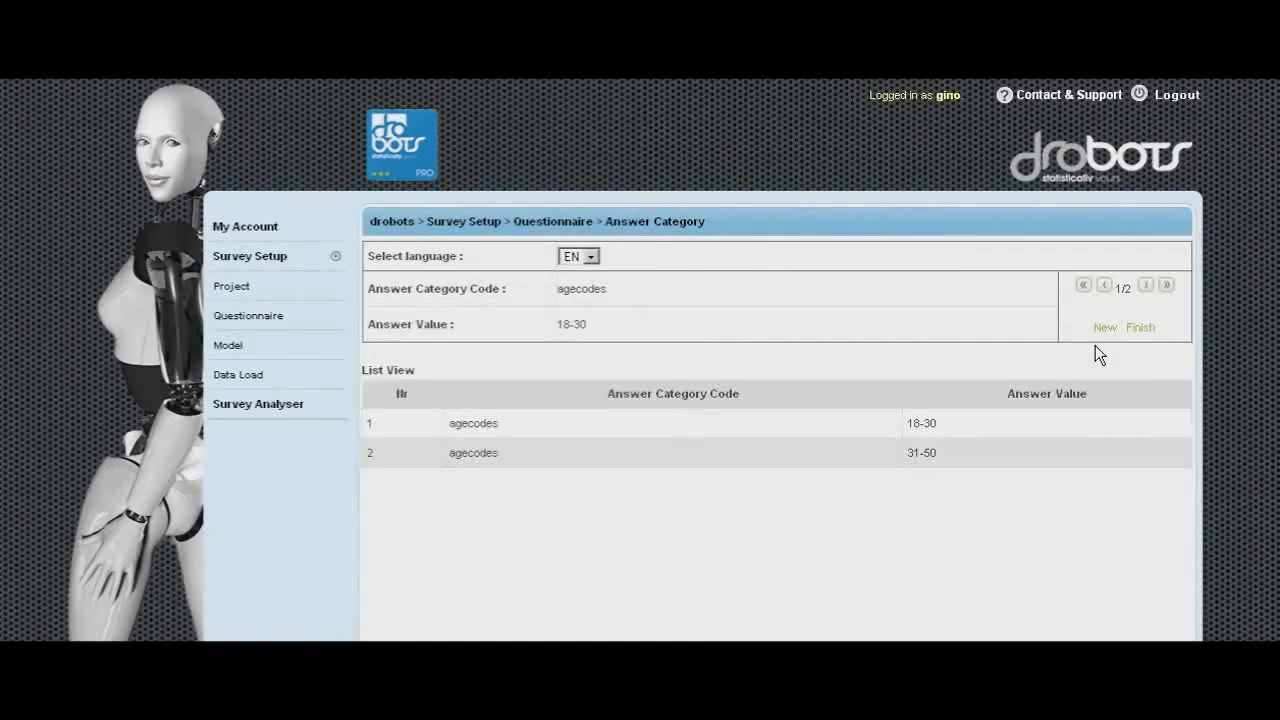
- Add a new answer value 51-65 to the agecodes category and submit it
left_click(1104, 328)
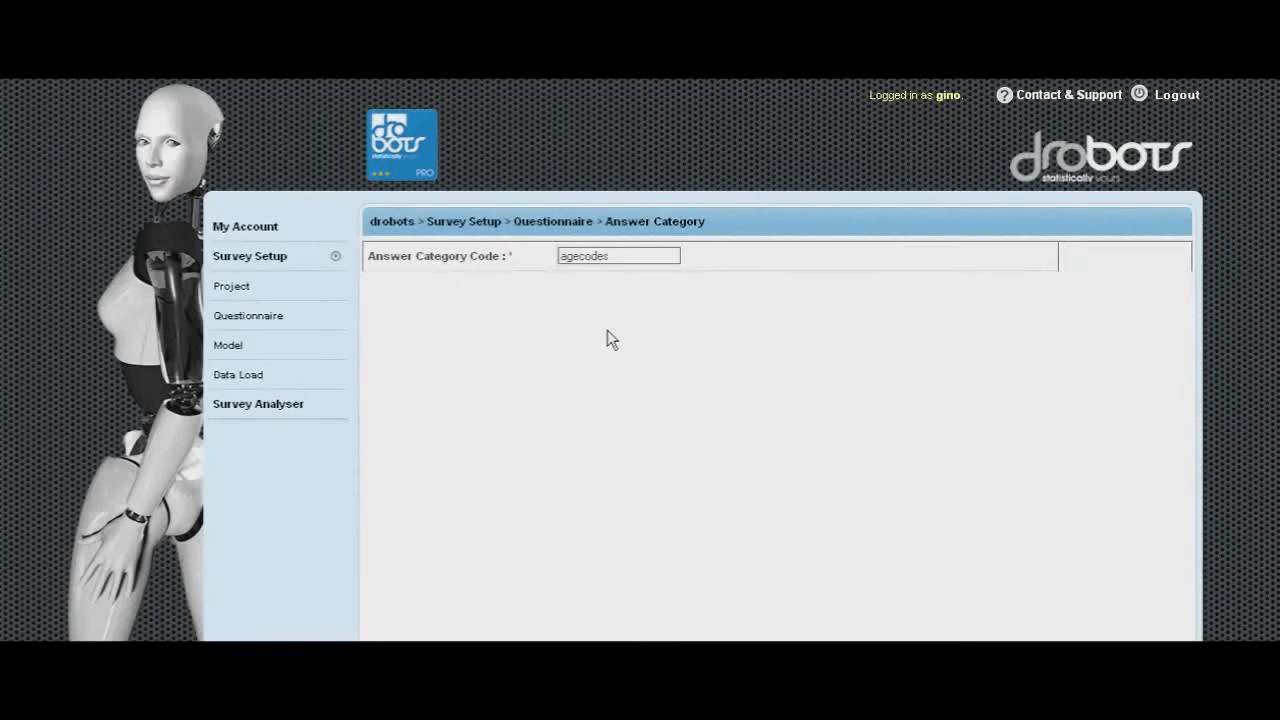
left_click(627, 287)
type("51")
left_click(620, 303)
left_click(587, 318)
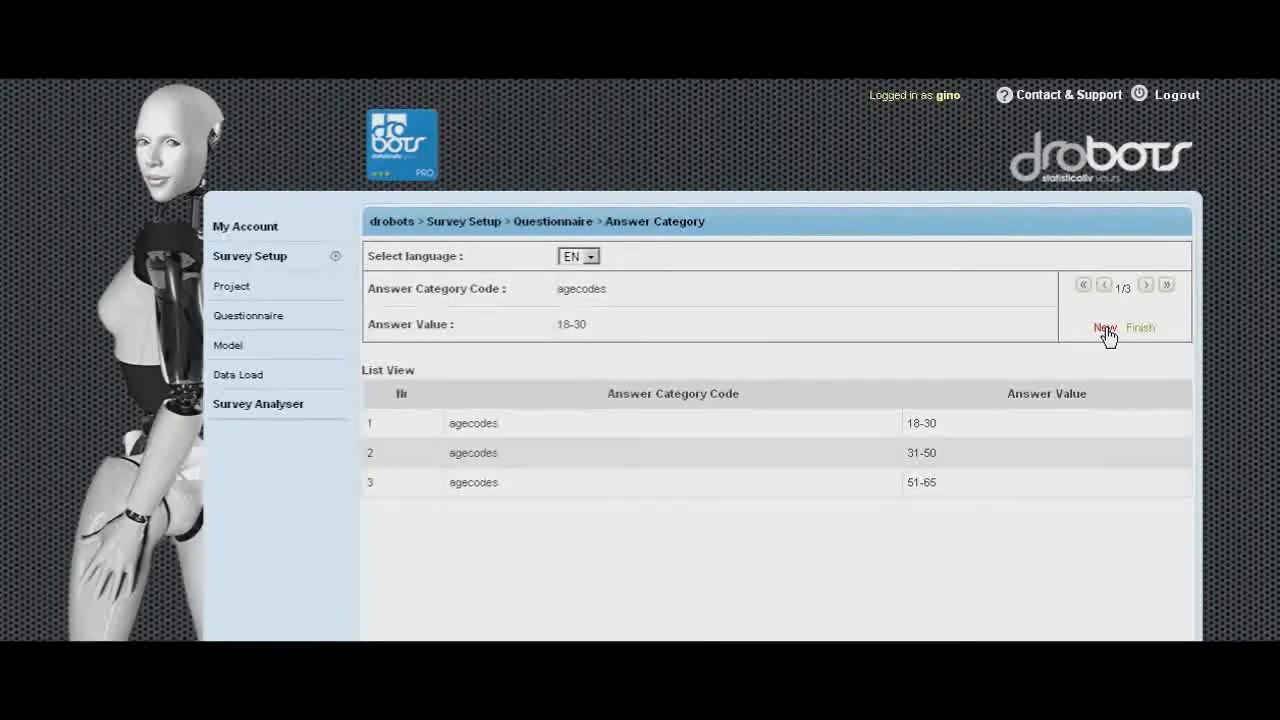
- Add a new answer value 65+ to the agecodes category and submit it
left_click(1105, 330)
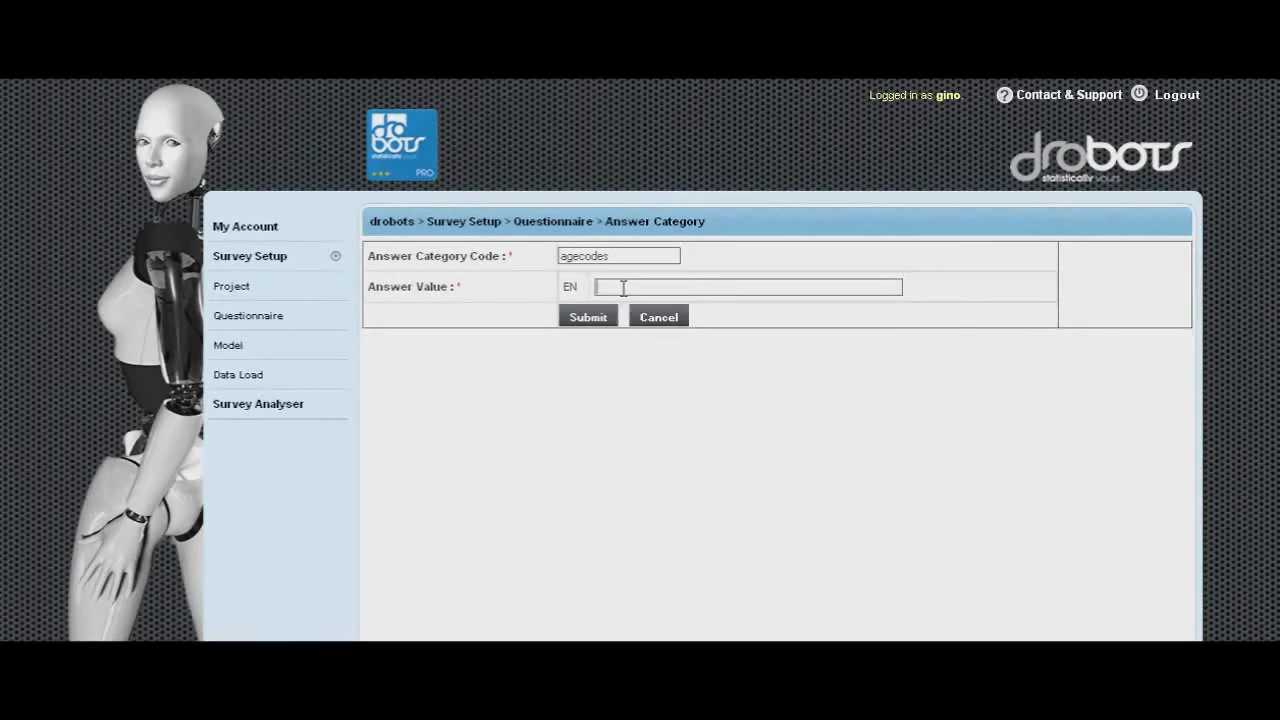
left_click(623, 288)
type("65+")
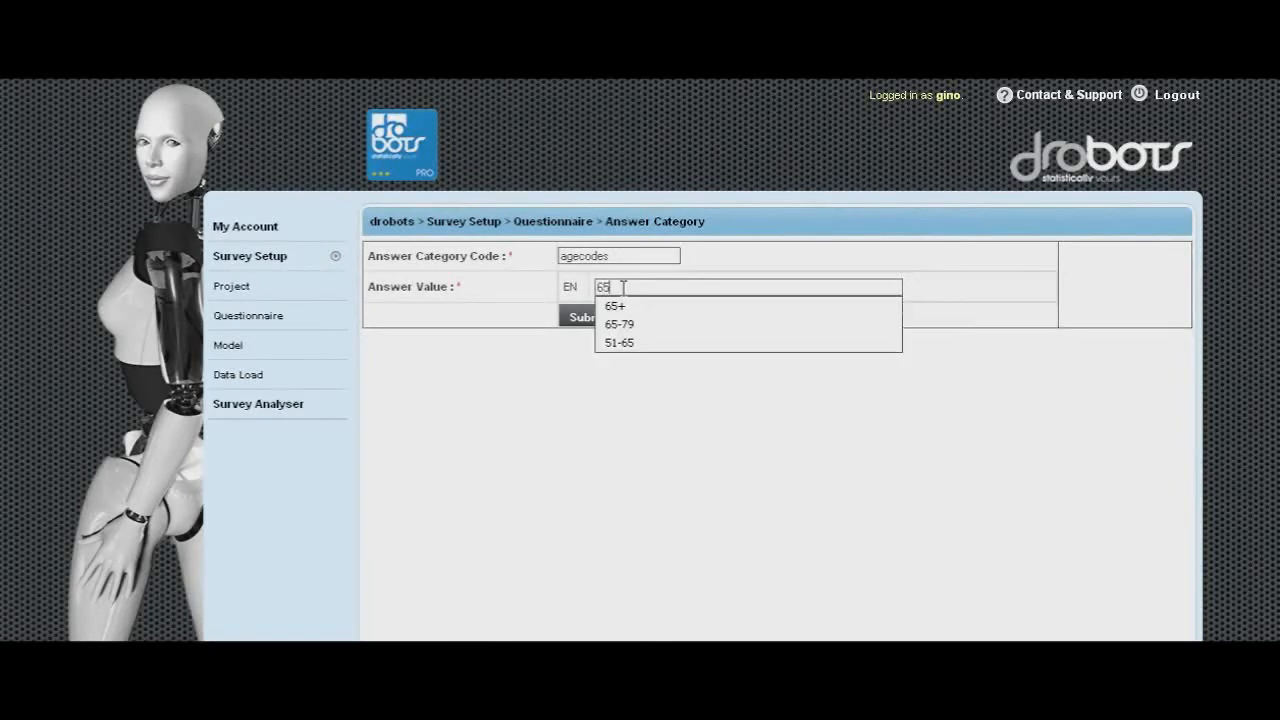
left_click(665, 311)
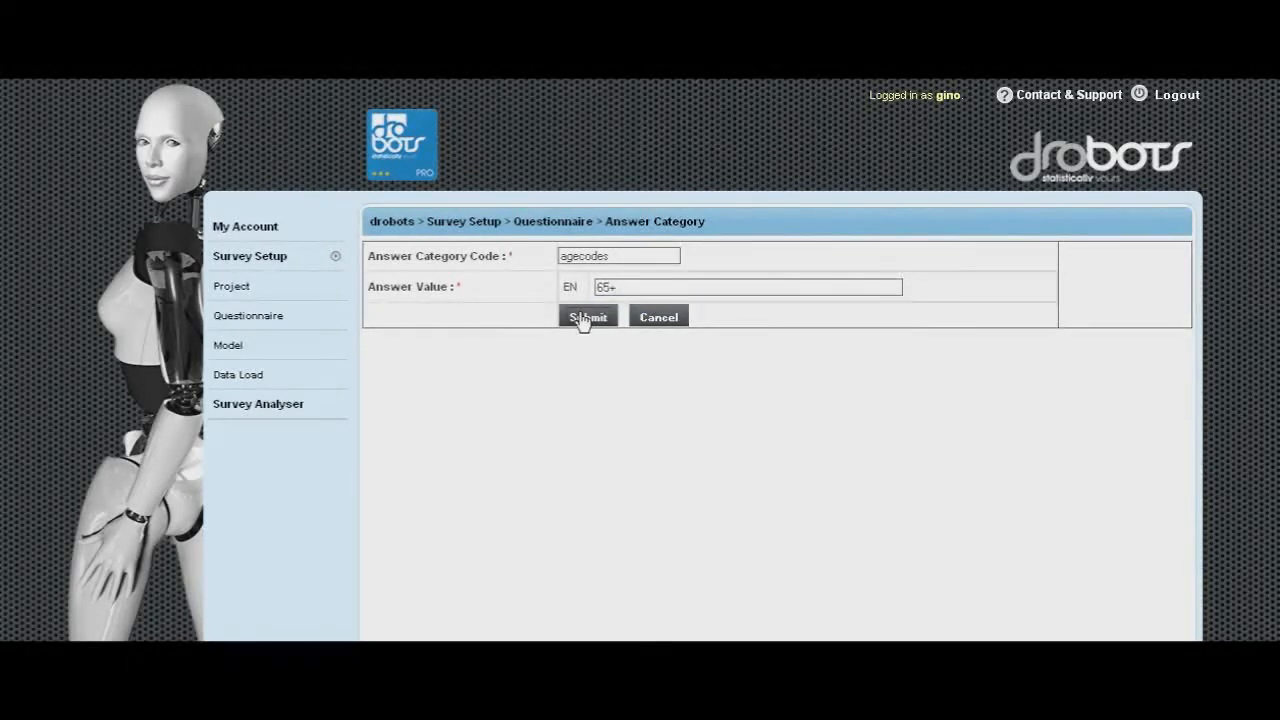
left_click(583, 318)
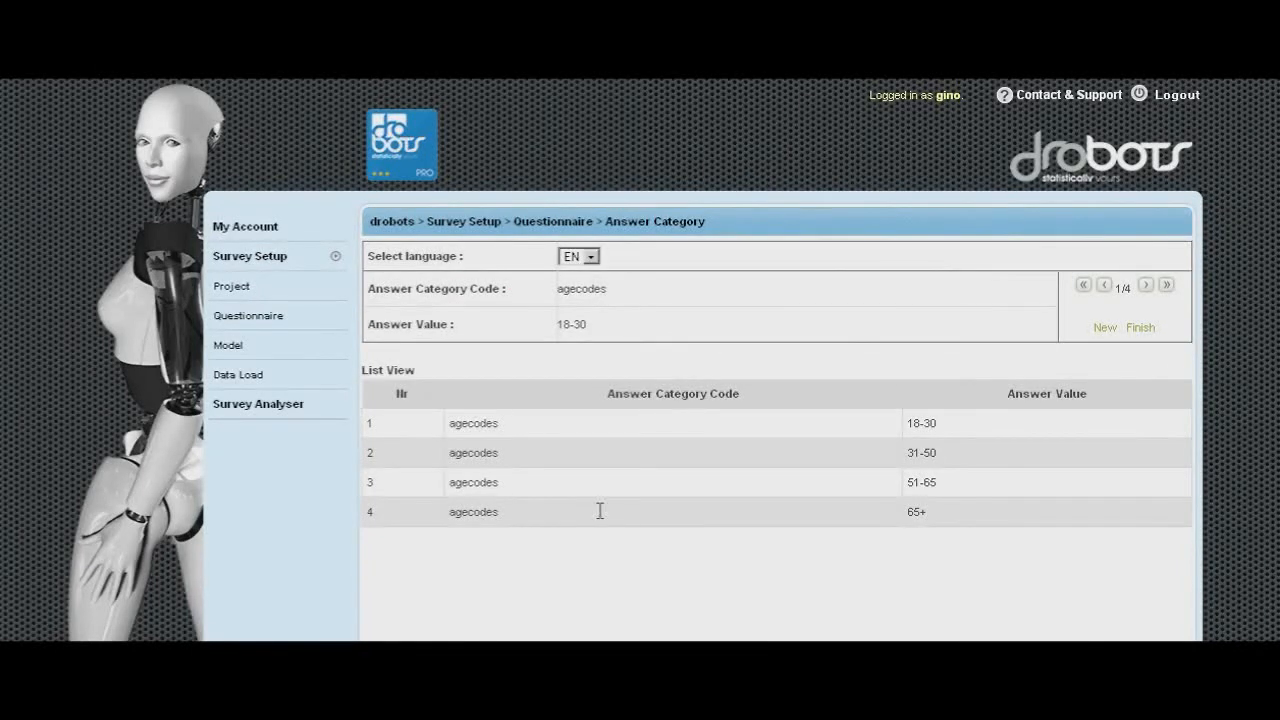
- Finish the agecodes category and submit the AGECAT question as Nominal with the agecodes answer category
left_click(1141, 330)
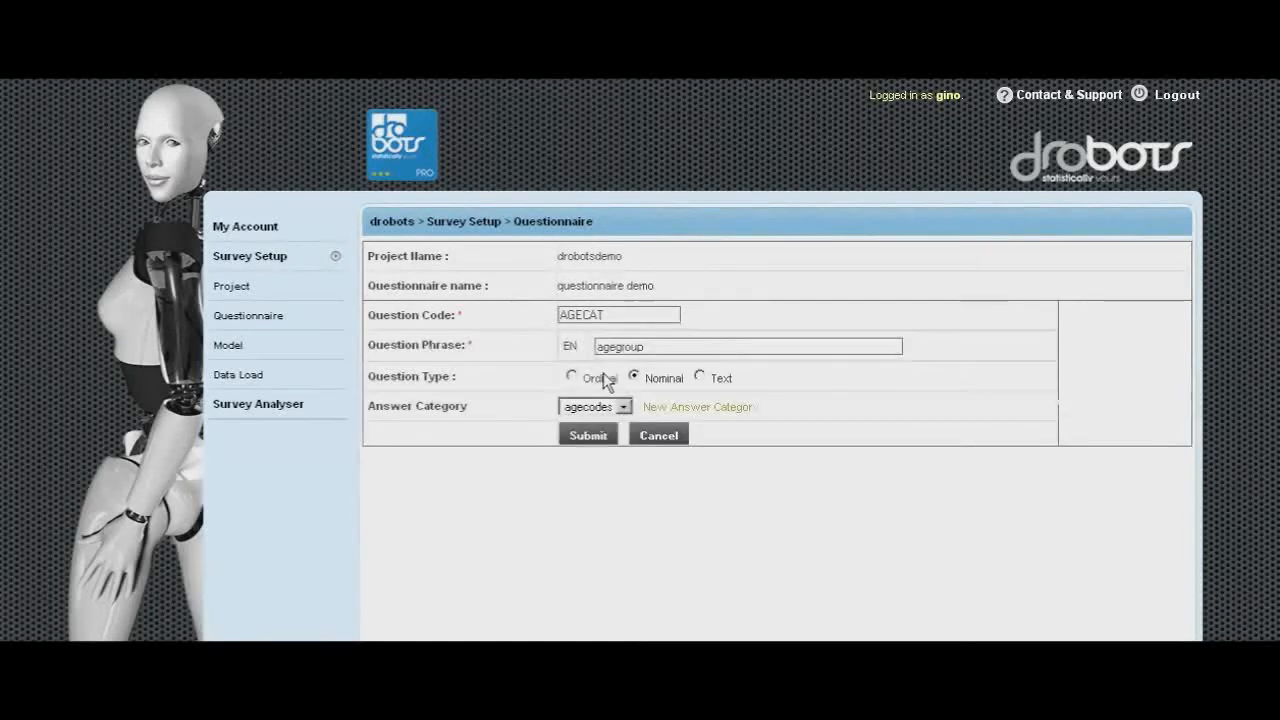
left_click(634, 377)
left_click(588, 437)
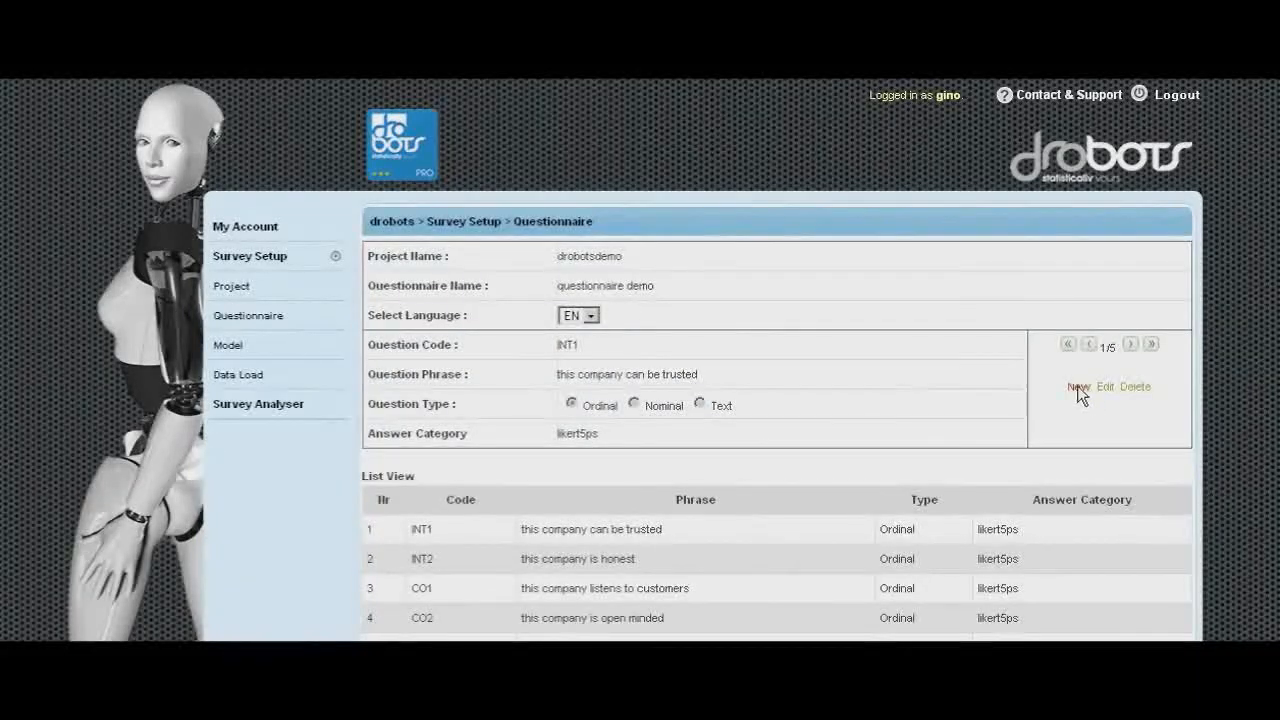
- Start a new question and enter the code NIELSEN copied from the spreadsheet
left_click(1079, 391)
key("alt+Tab")
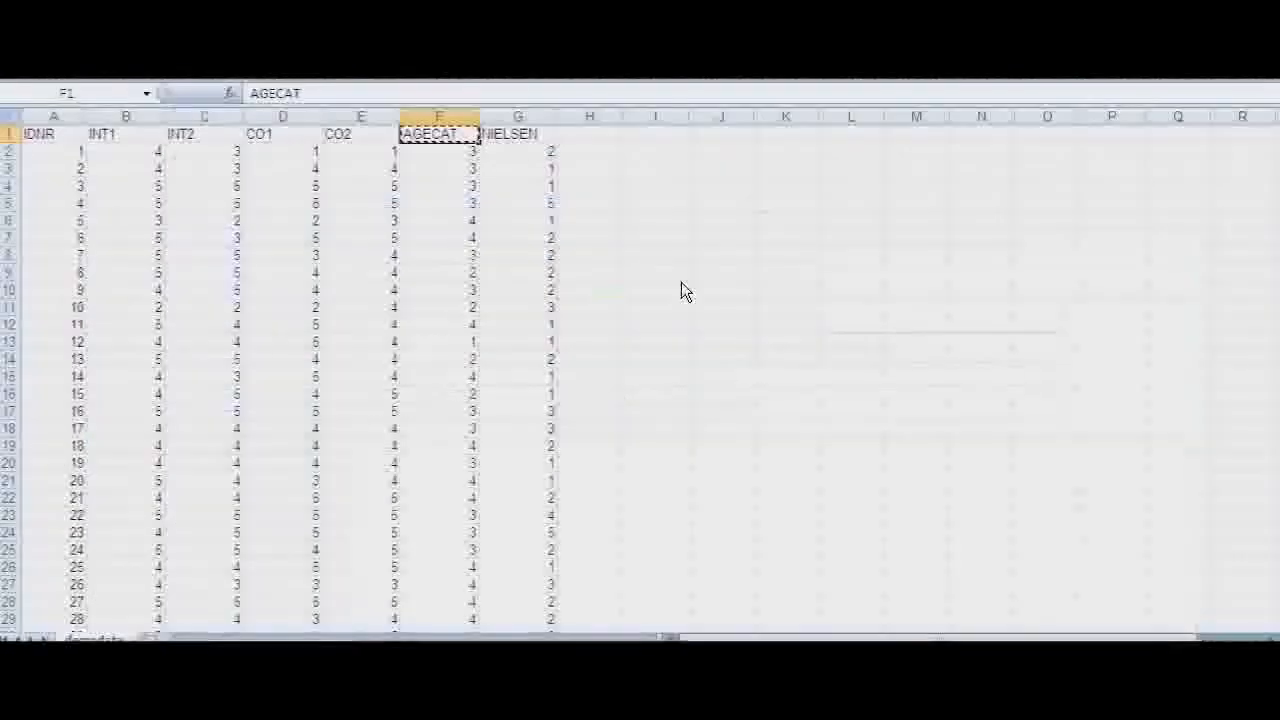
left_click(518, 136)
key("ctrl+c")
key("alt+Tab")
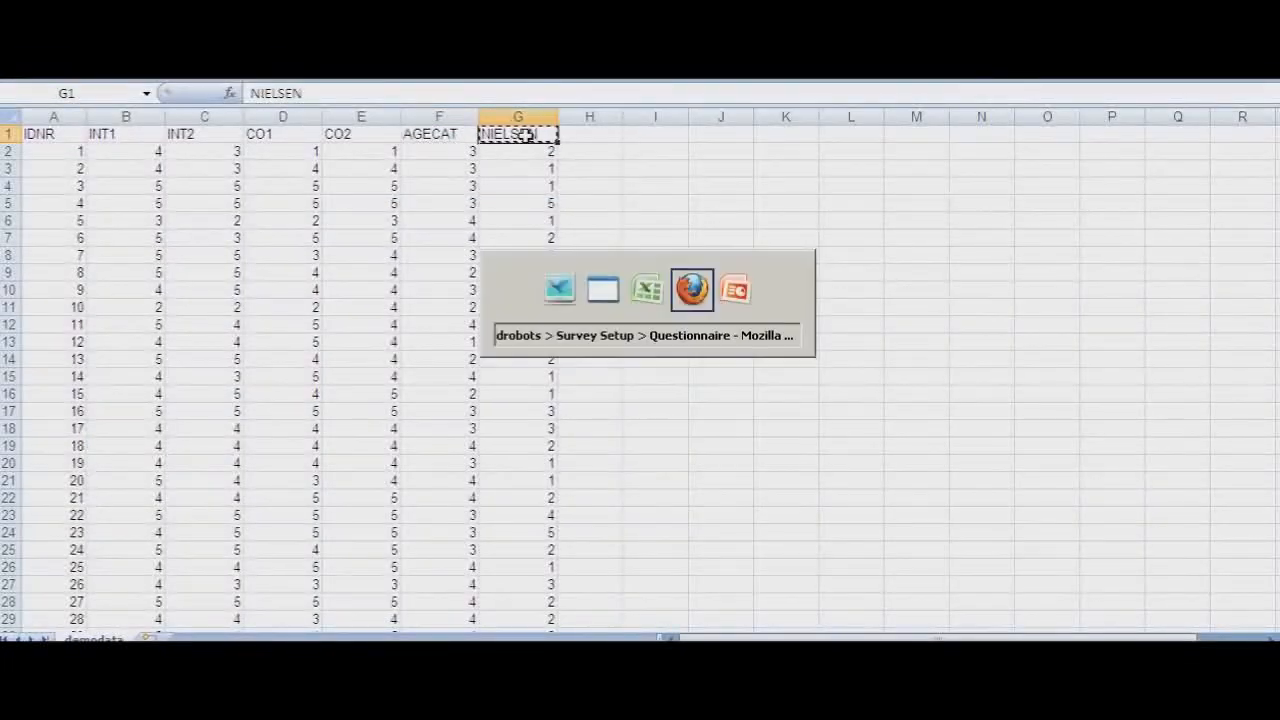
left_click(580, 315)
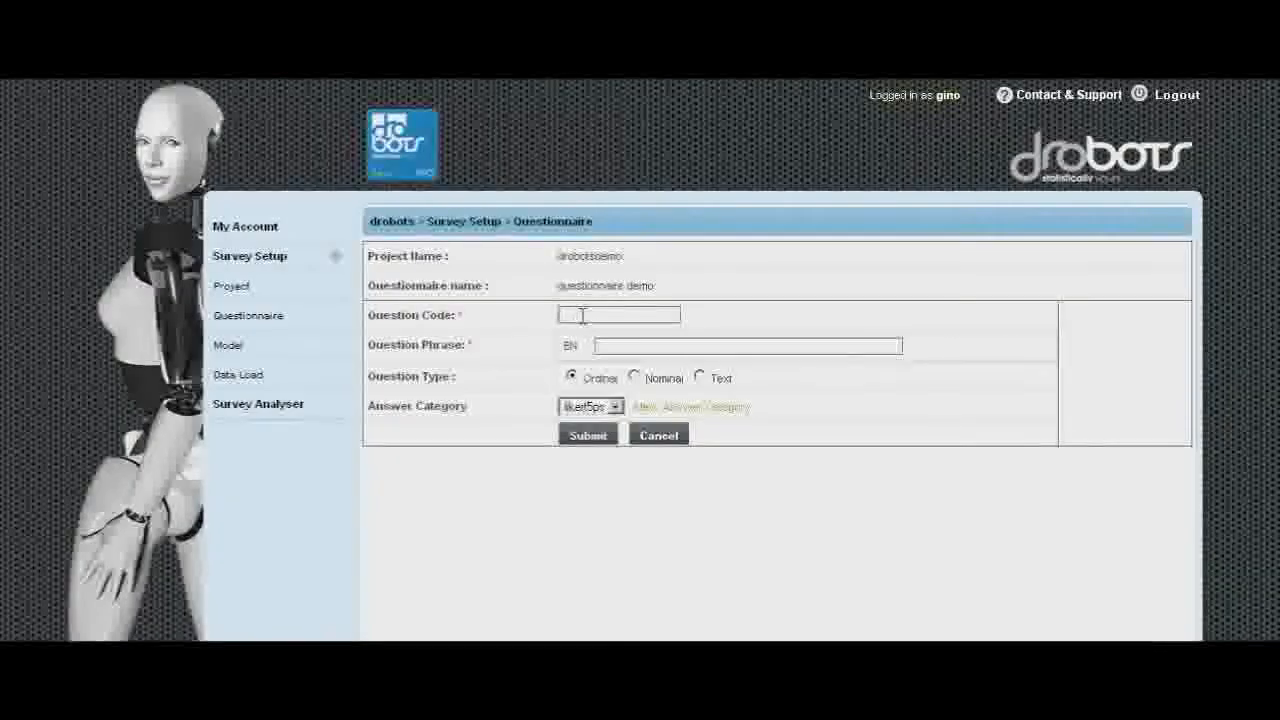
key("ctrl+v")
key("Up")
key("Up")
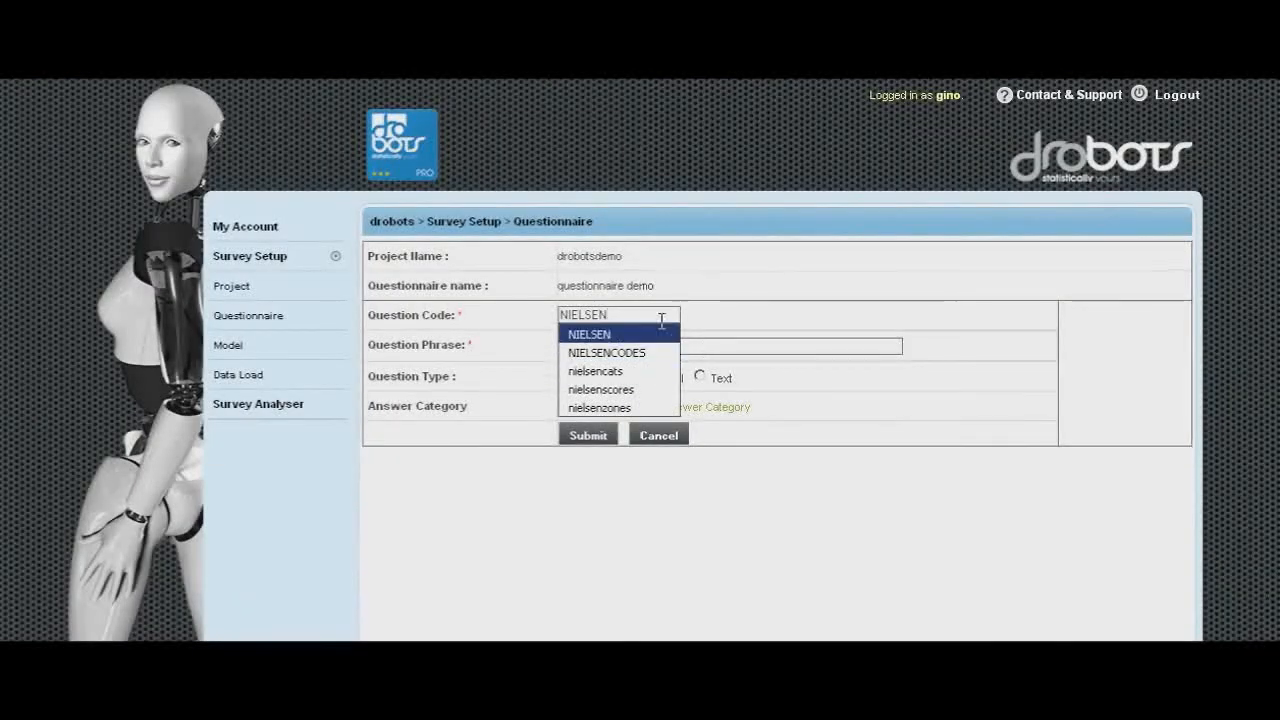
left_click(719, 353)
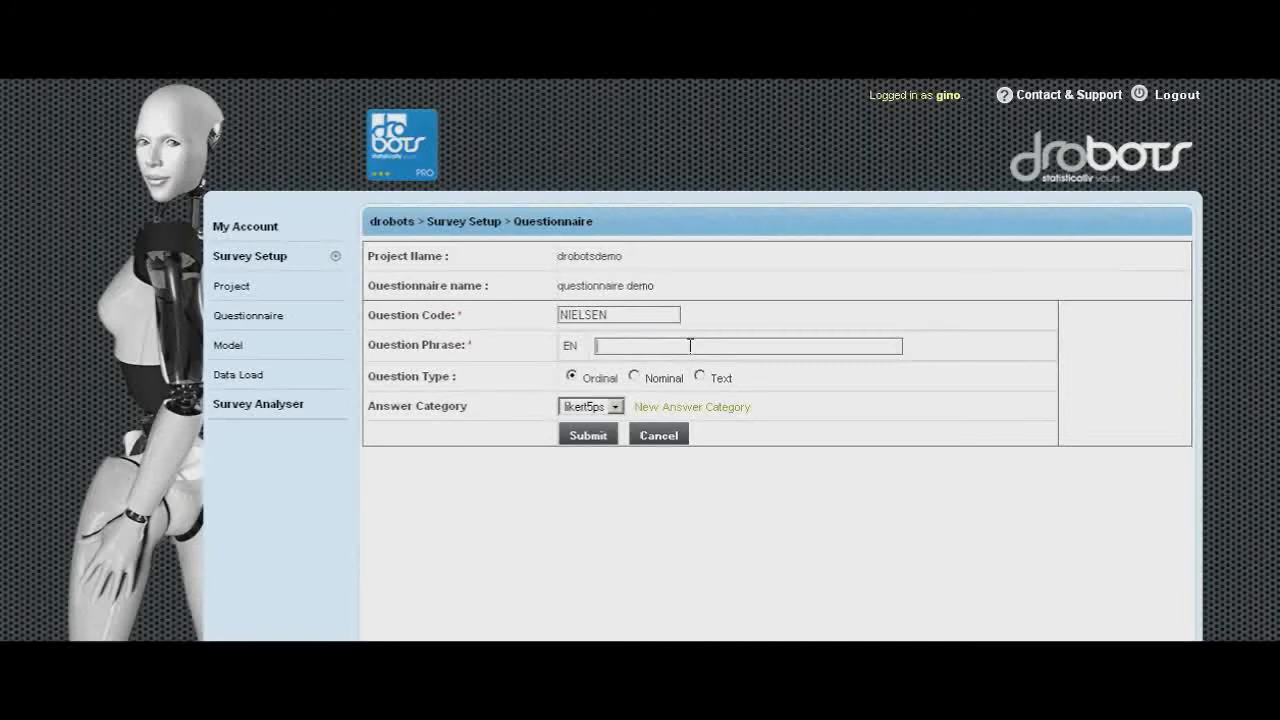
- Enter the question phrase NIELSEN ZONE and set the question type to Nominal
type("NEILS")
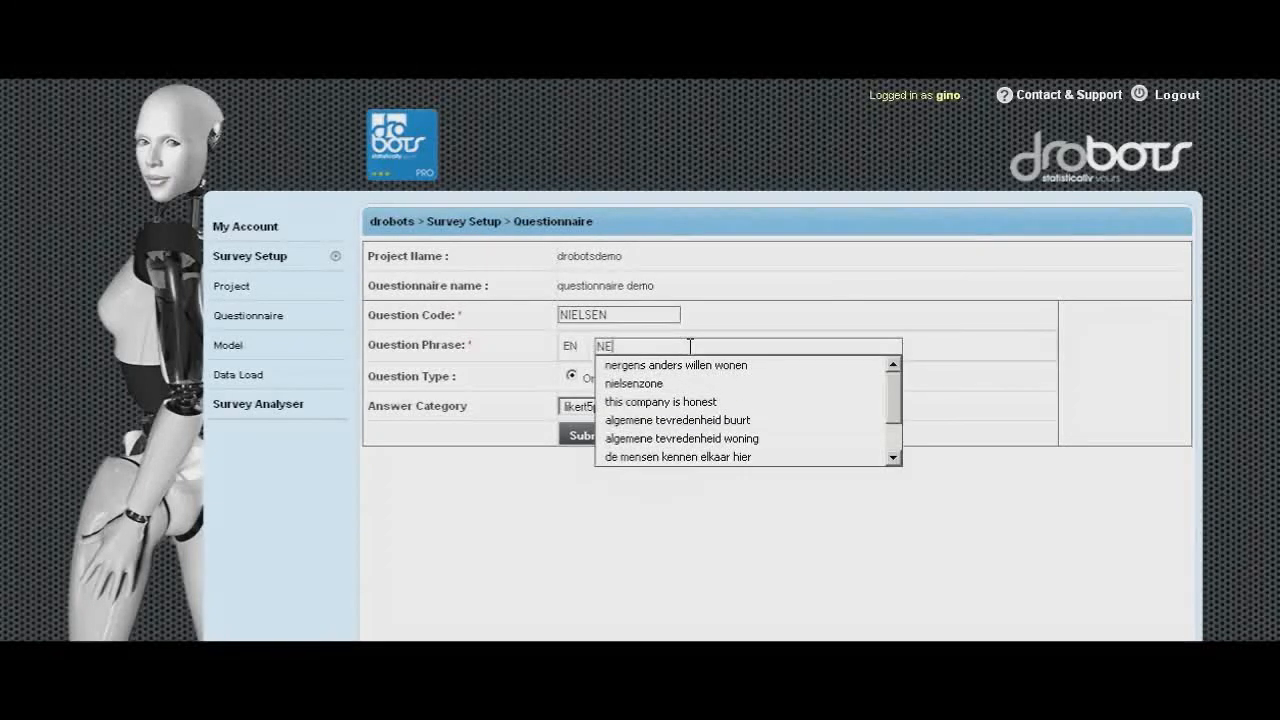
key("BackSpace")
key("BackSpace")
key("BackSpace")
key("BackSpace")
key("BackSpace")
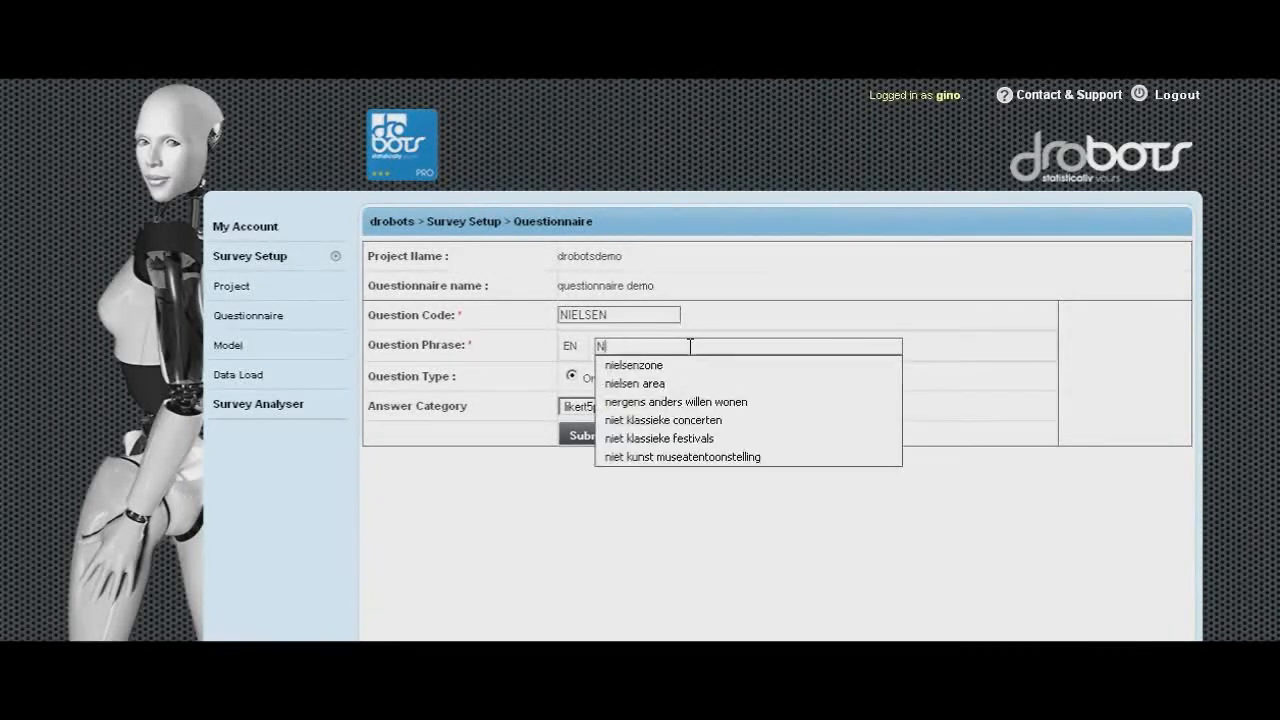
type("NIELSEN ")
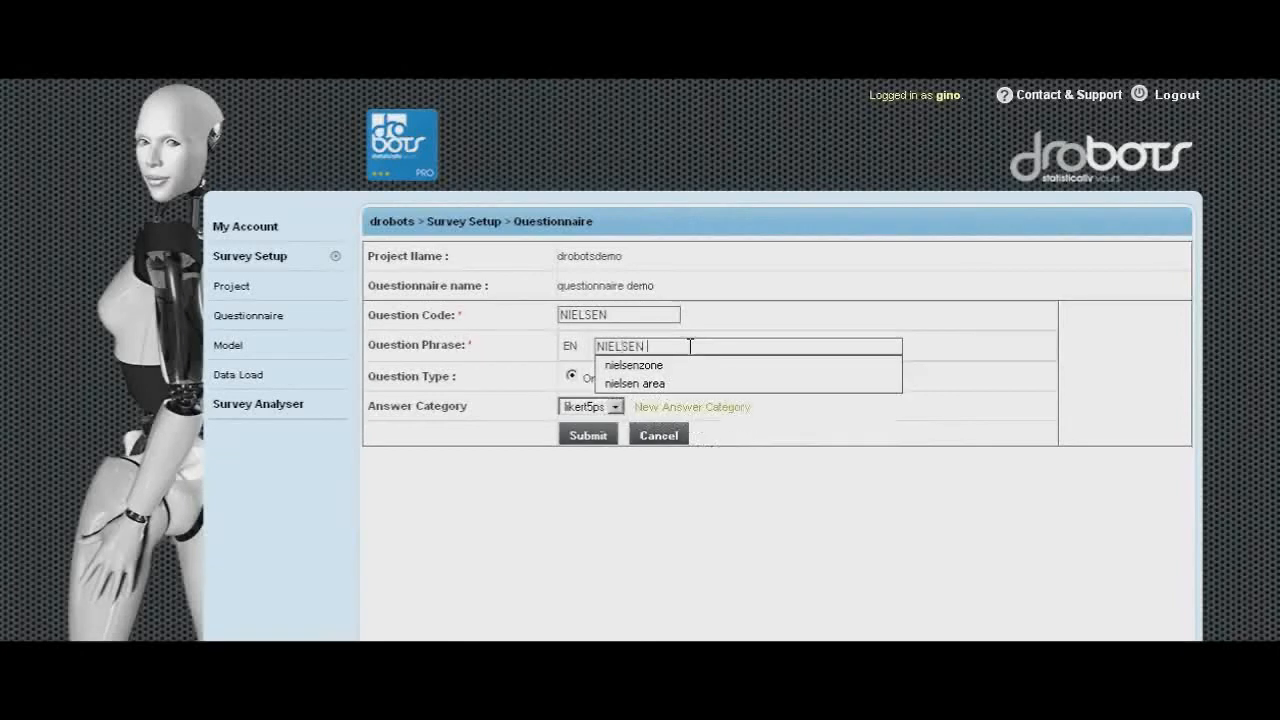
type("ZONES")
key("BackSpace")
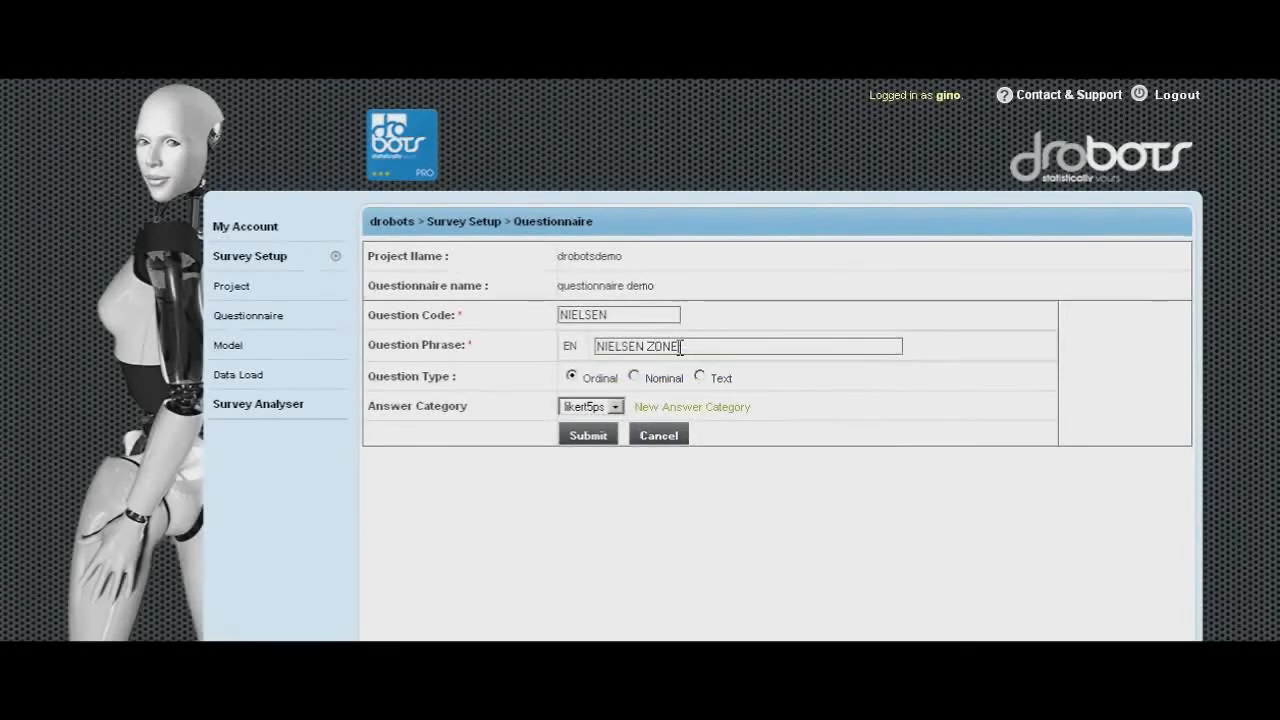
left_click(635, 377)
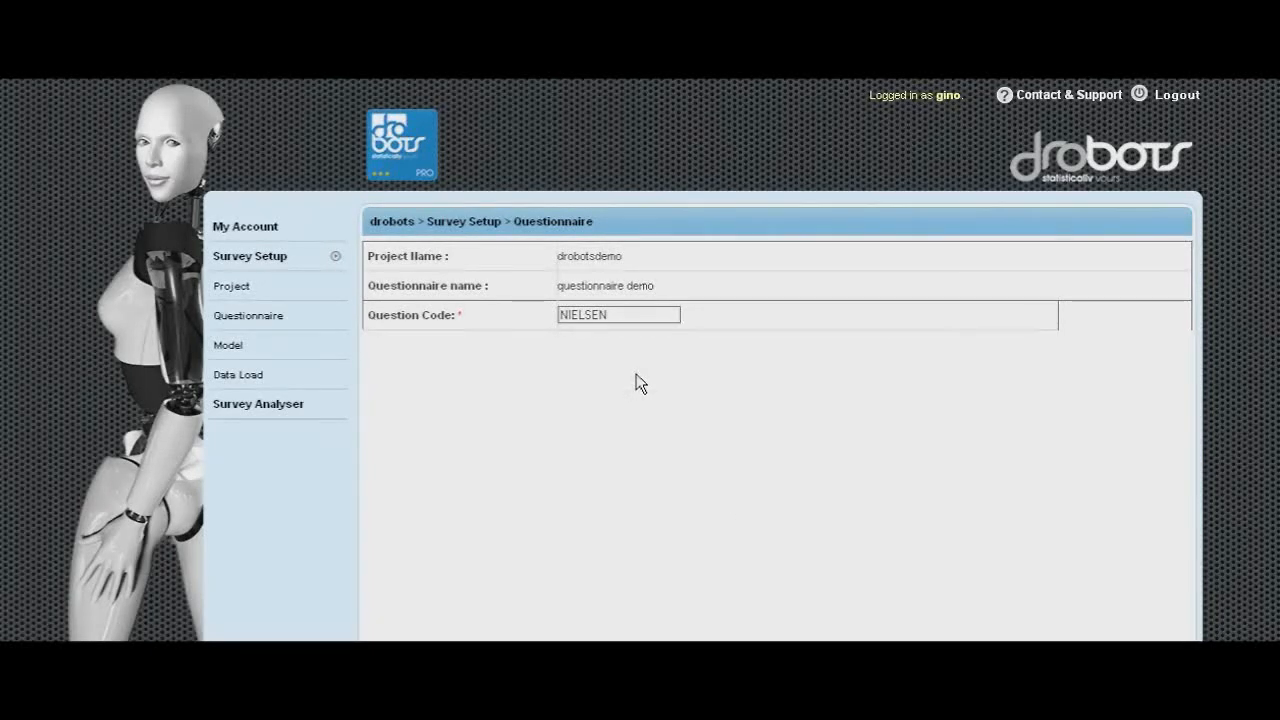
- Create a new answer category nielsencodes with answer value NA1 and submit it
left_click(659, 411)
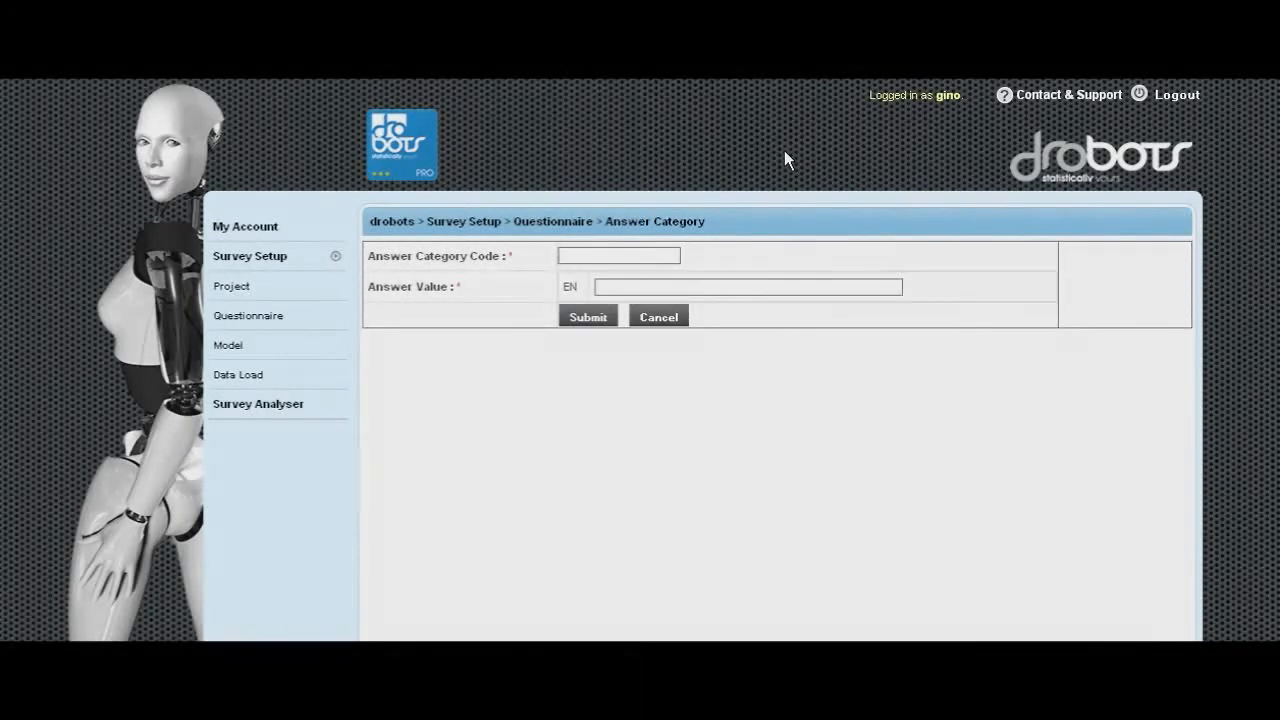
left_click(598, 253)
type("nielsen")
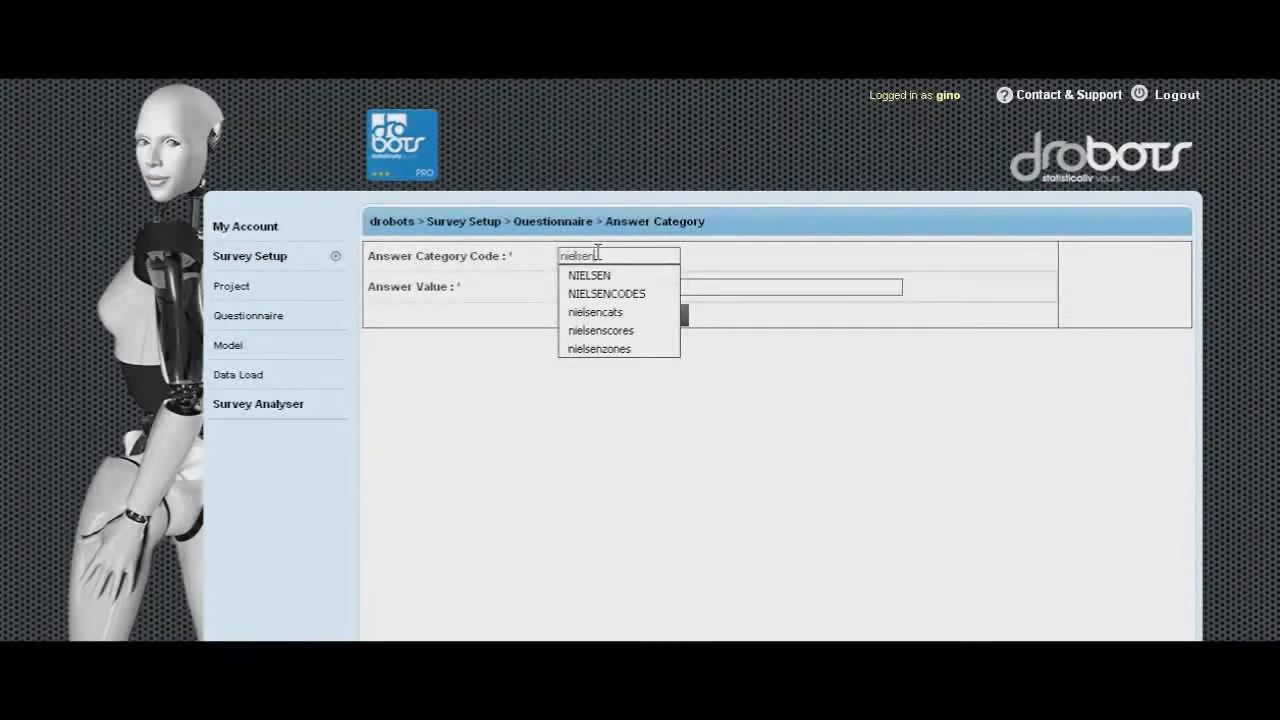
type("codes")
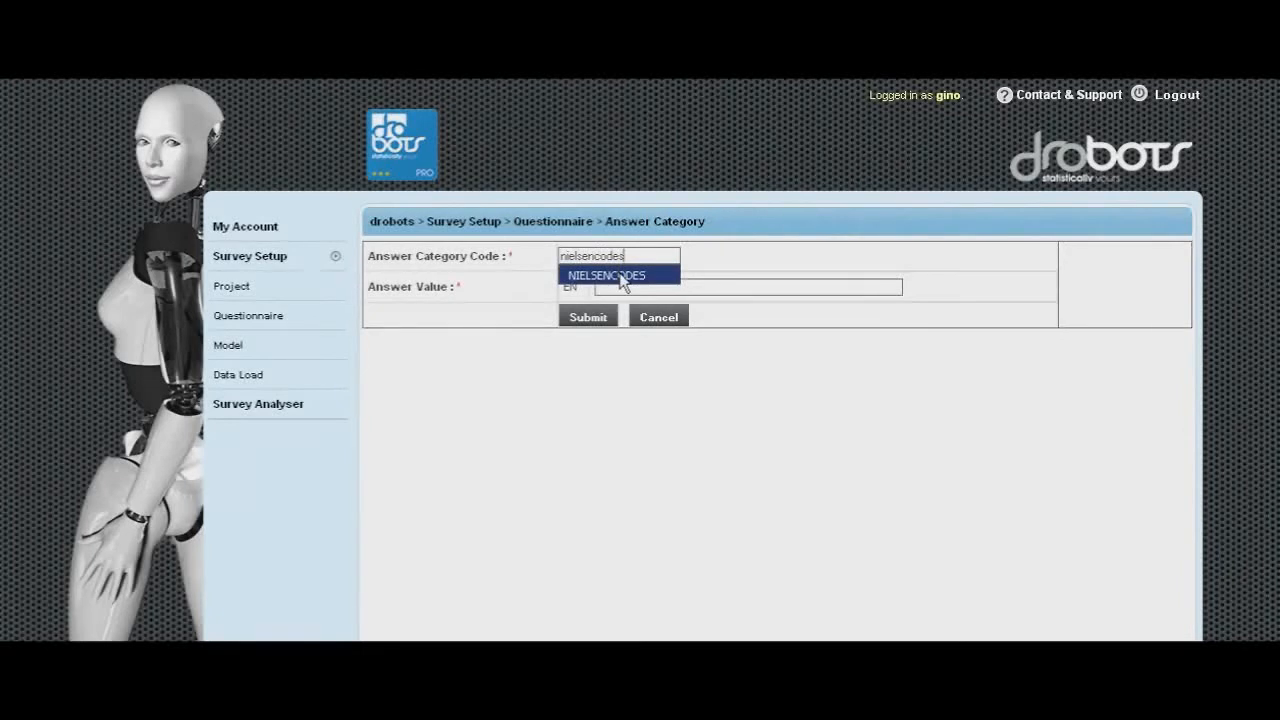
left_click_drag(633, 255, 548, 255)
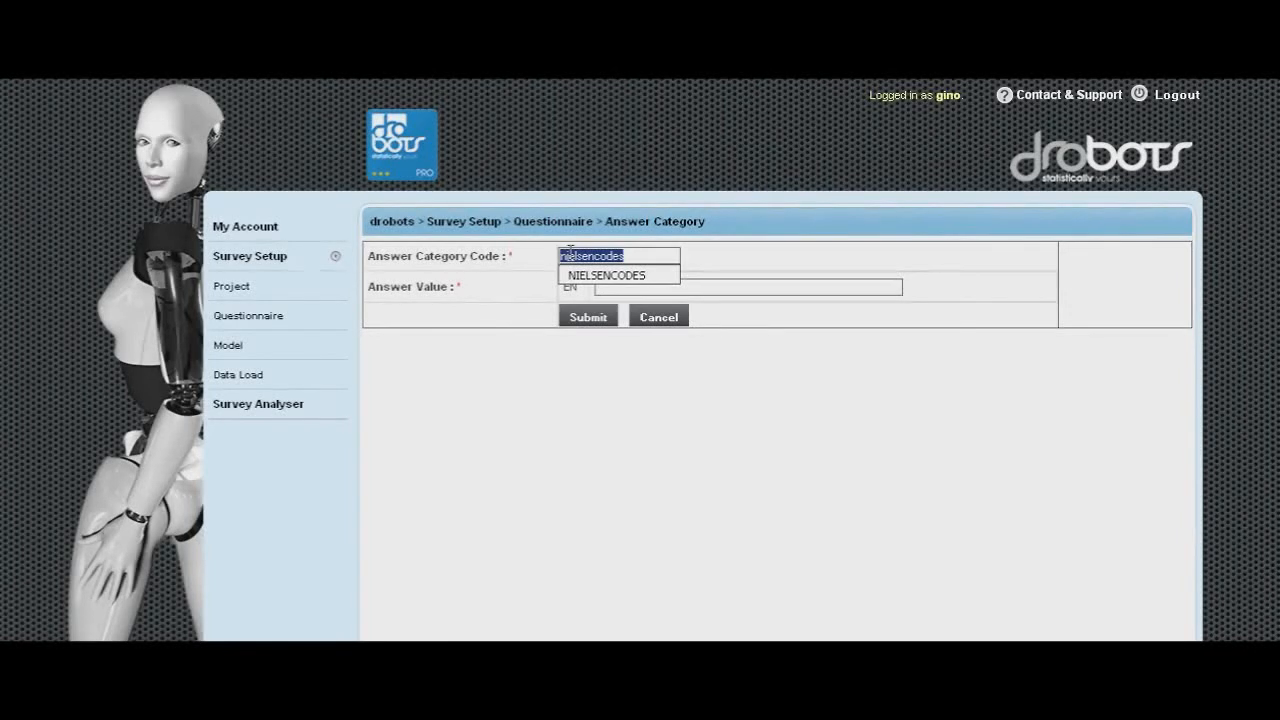
left_click(570, 253)
left_click(677, 287)
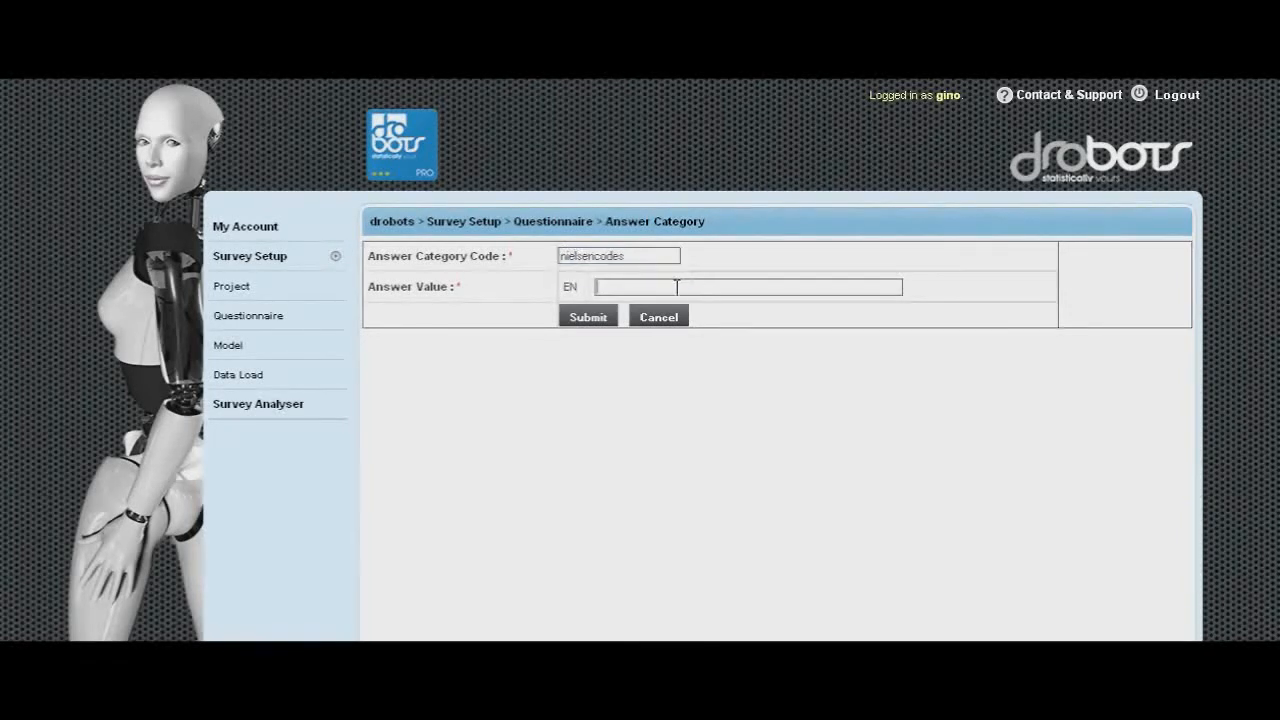
type("NA")
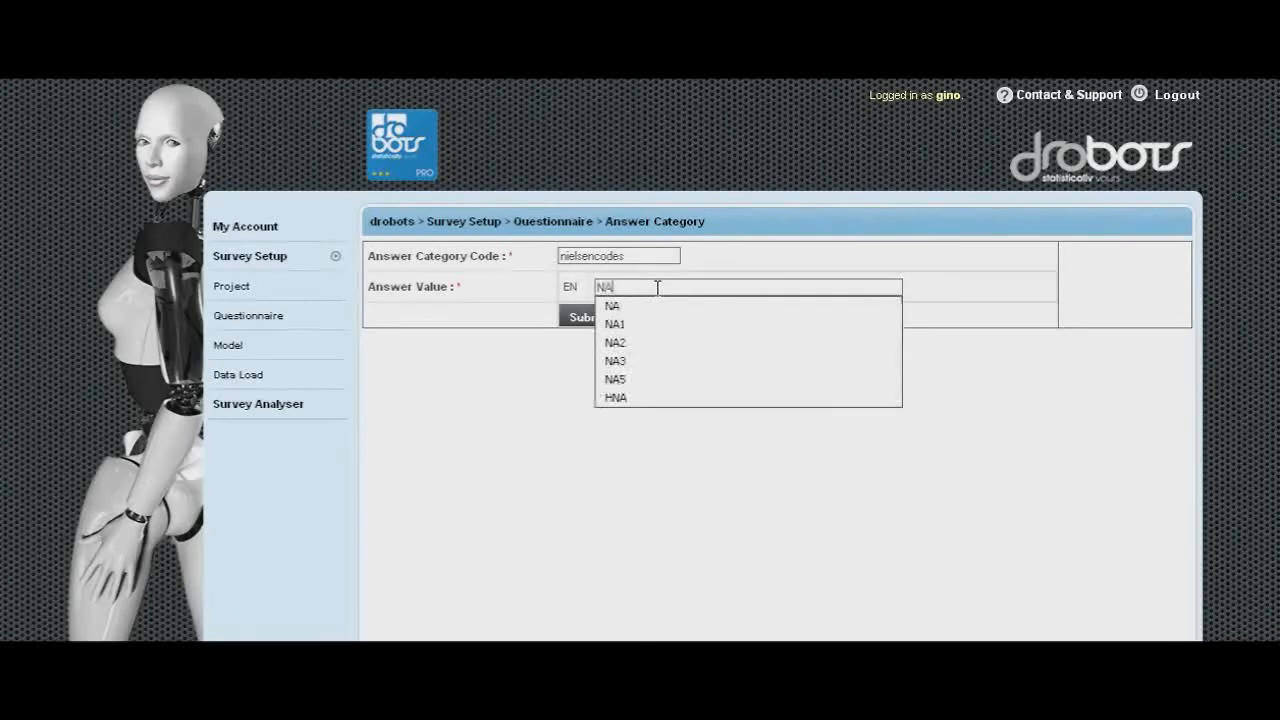
type("1")
left_click(647, 306)
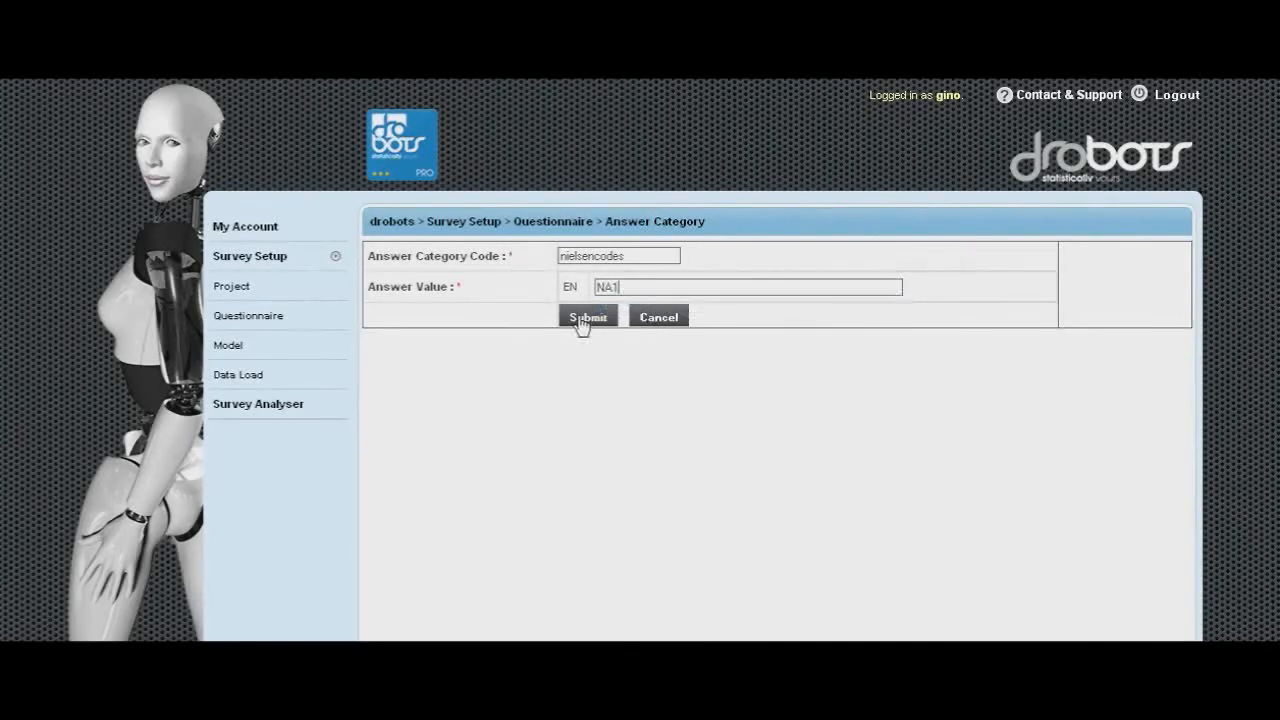
left_click(586, 318)
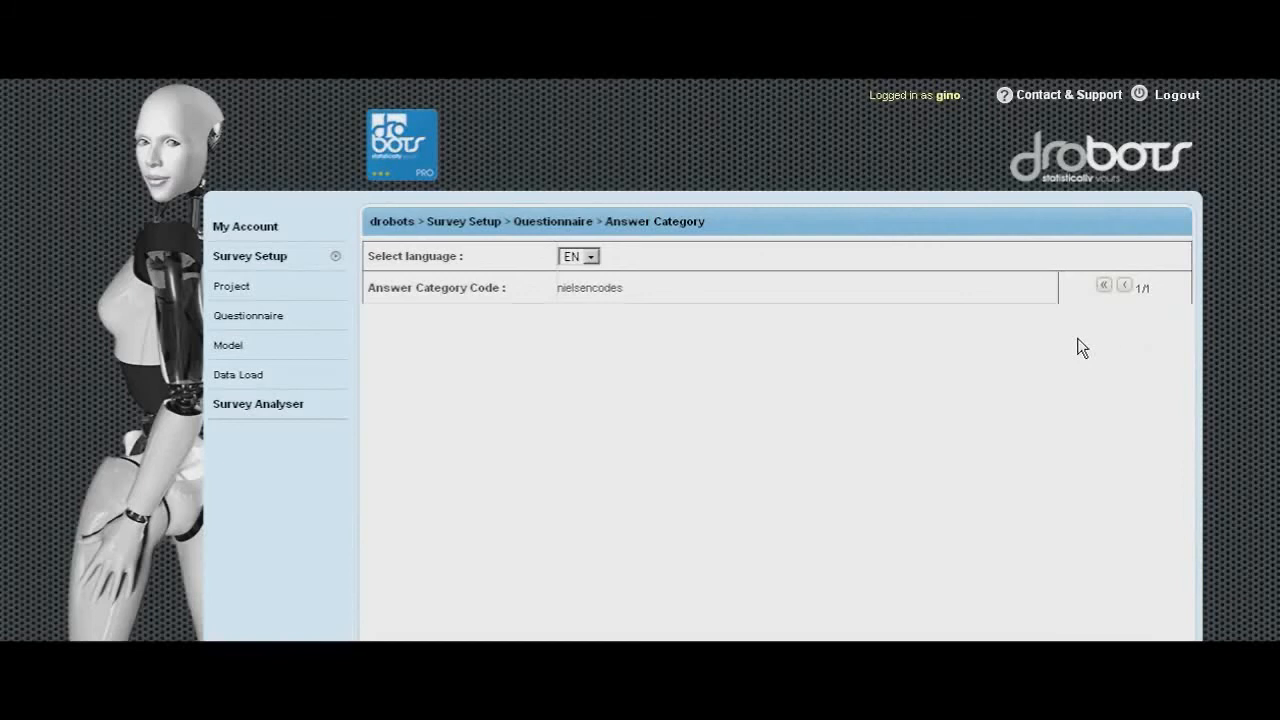
- Add a new answer value NA2 to the nielsencodes category and submit it
left_click(1105, 327)
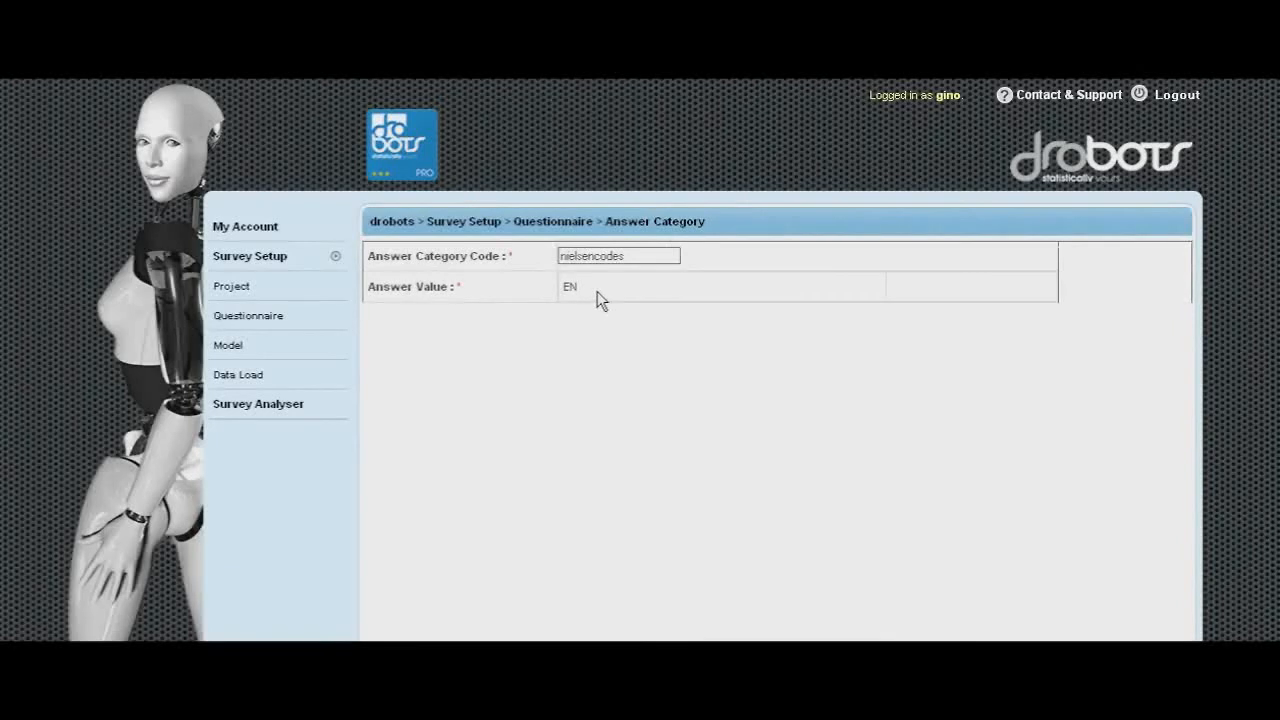
left_click(619, 288)
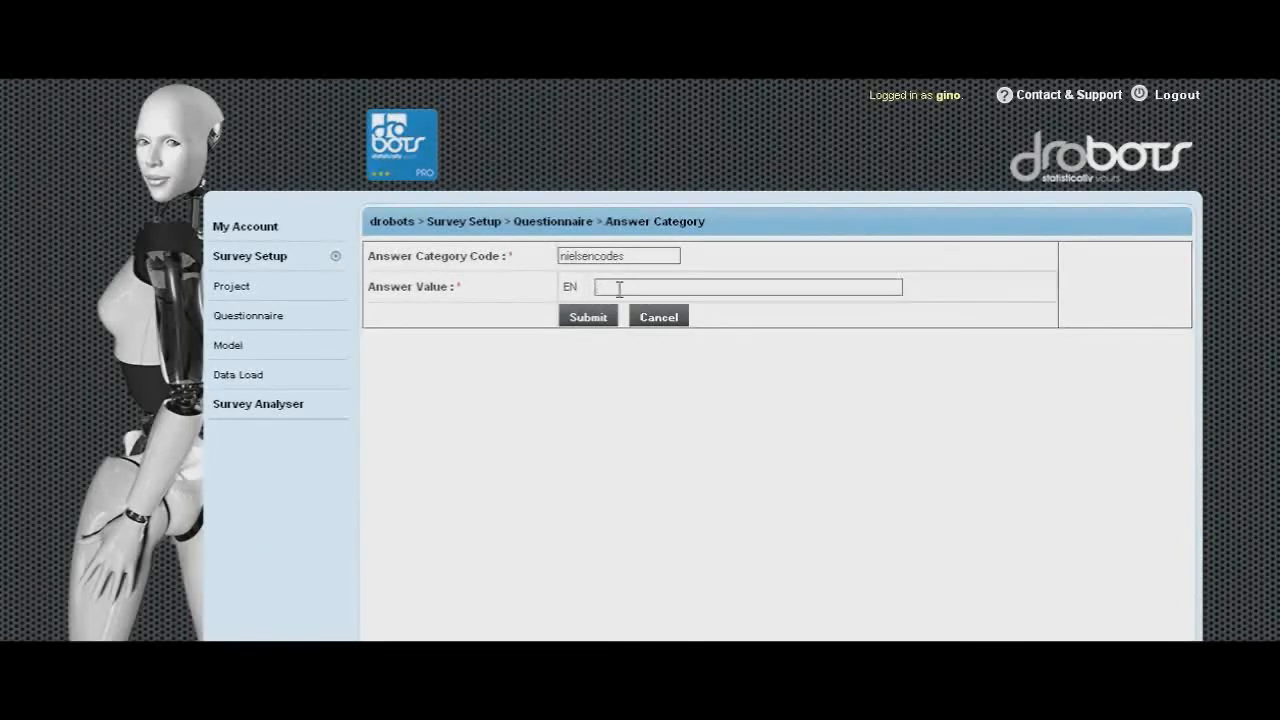
type("NA2")
left_click(618, 305)
left_click(587, 318)
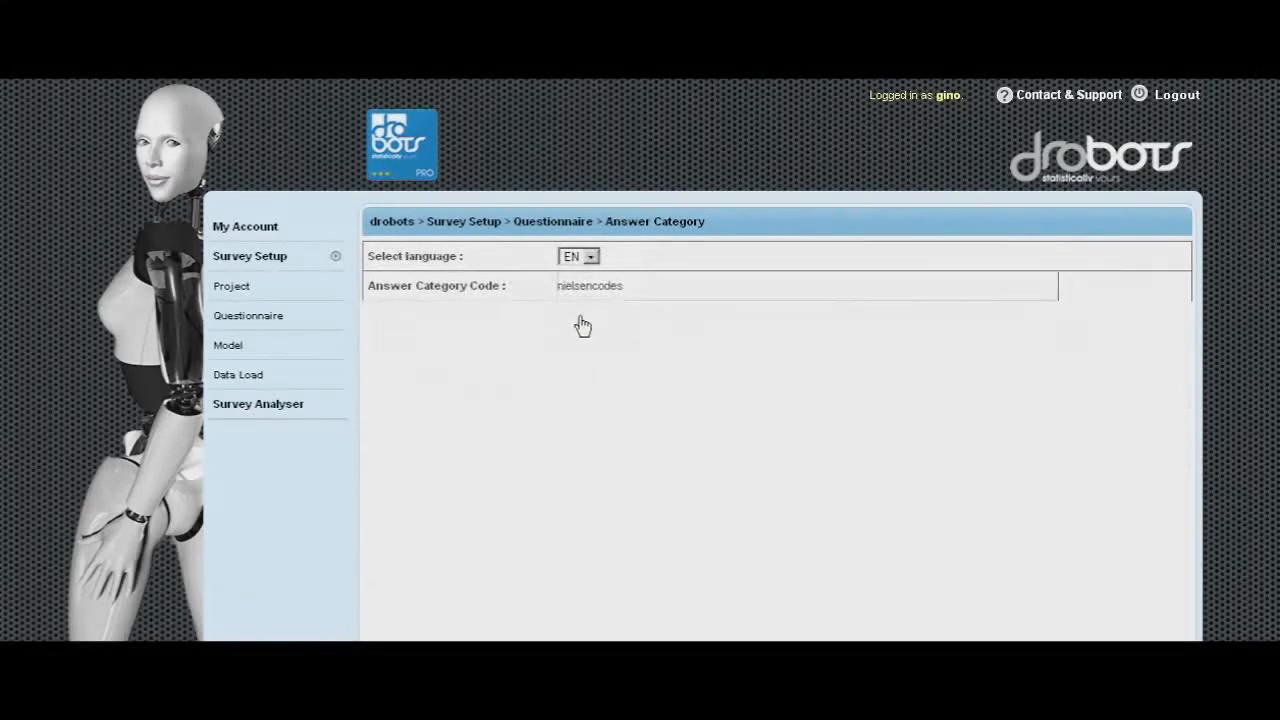
- Add a new answer value NA3 to the nielsencodes category and submit it
left_click(1105, 329)
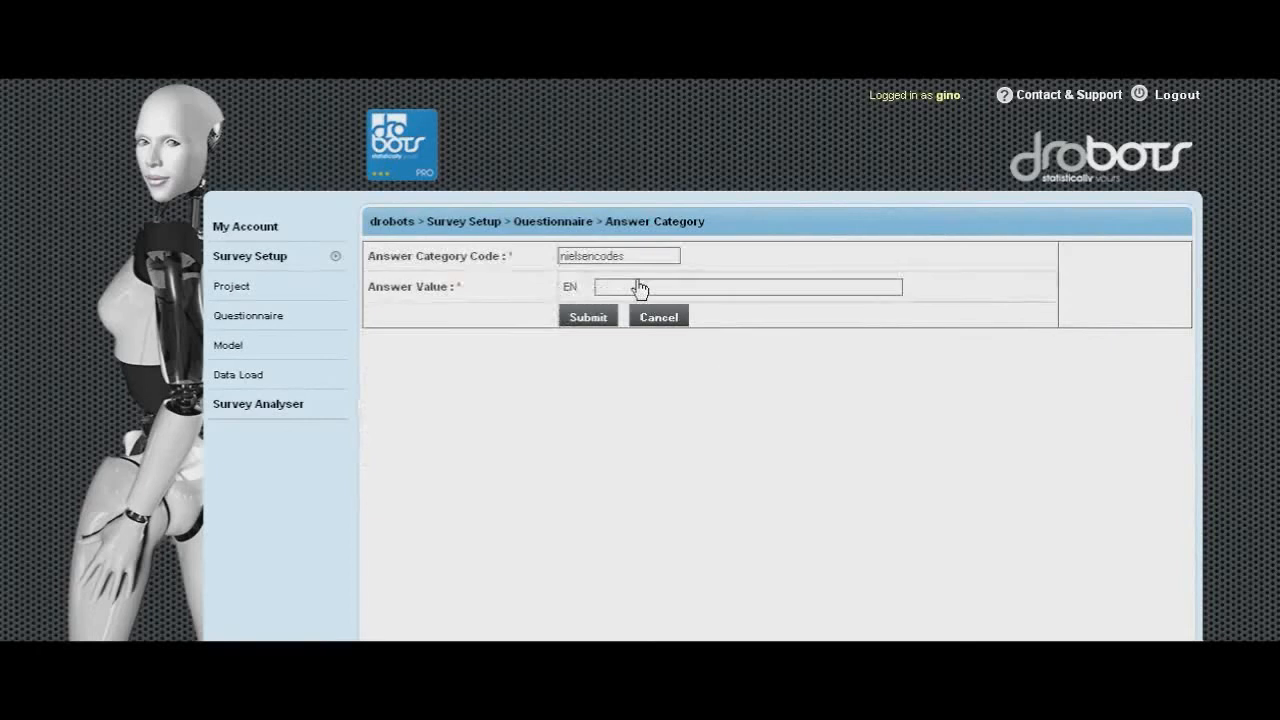
left_click(635, 286)
type("NA3")
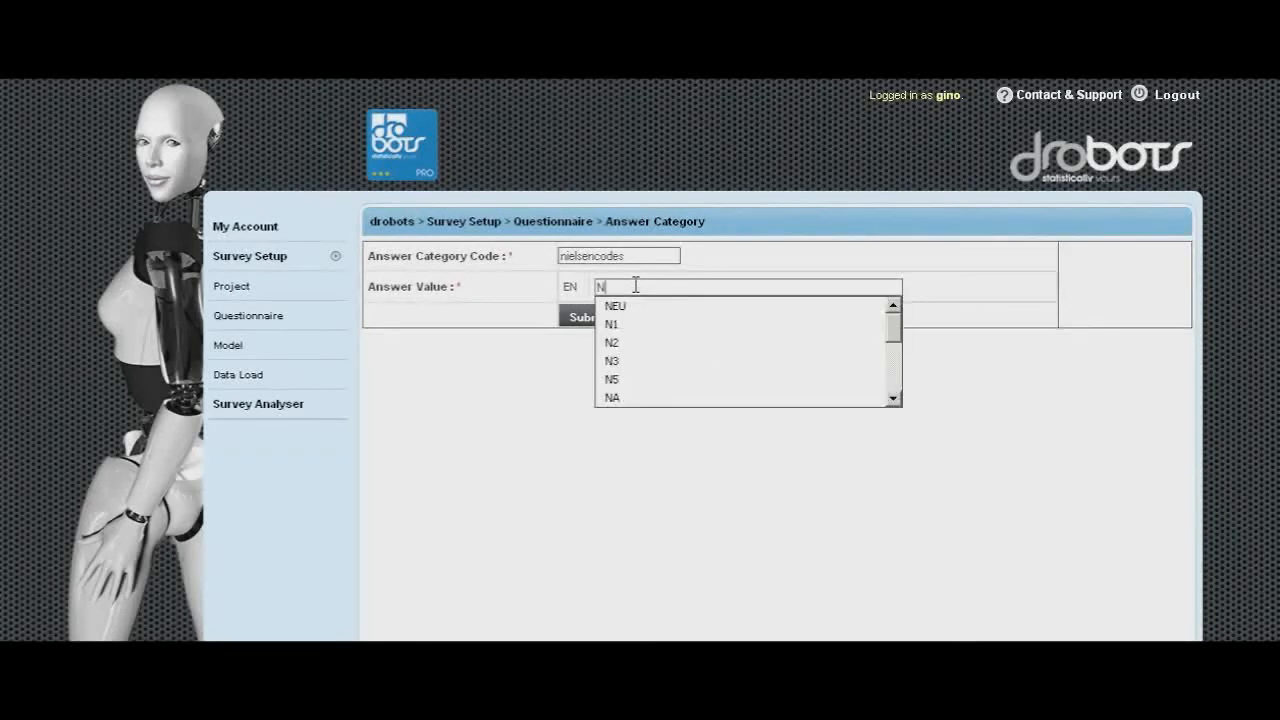
left_click(628, 304)
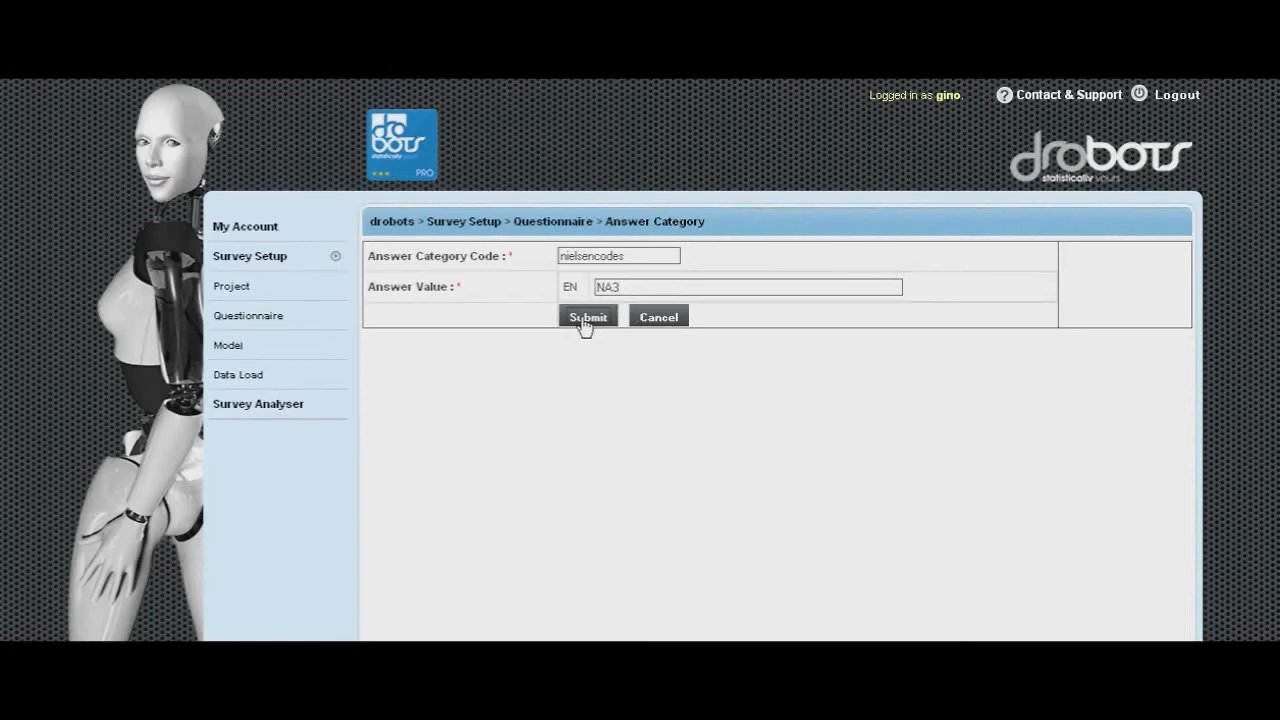
left_click(587, 318)
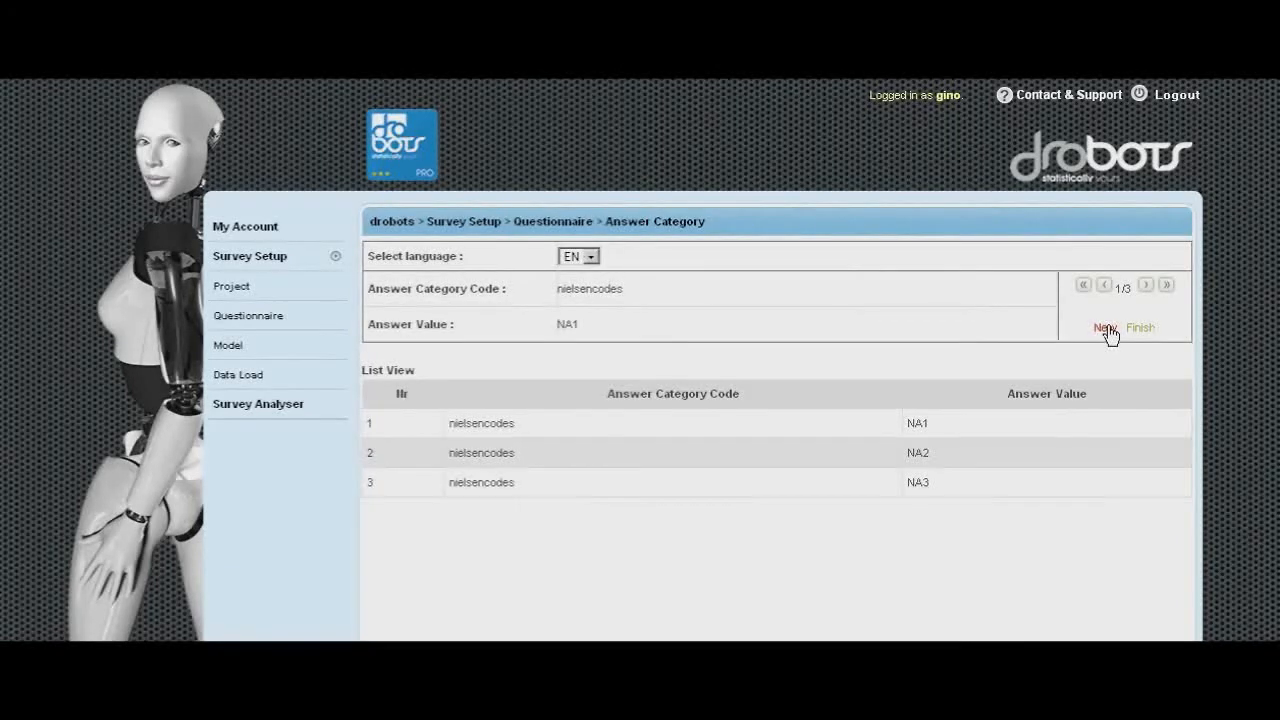
- Add a new answer value NA4 to the nielsencodes category and submit it
left_click(1105, 329)
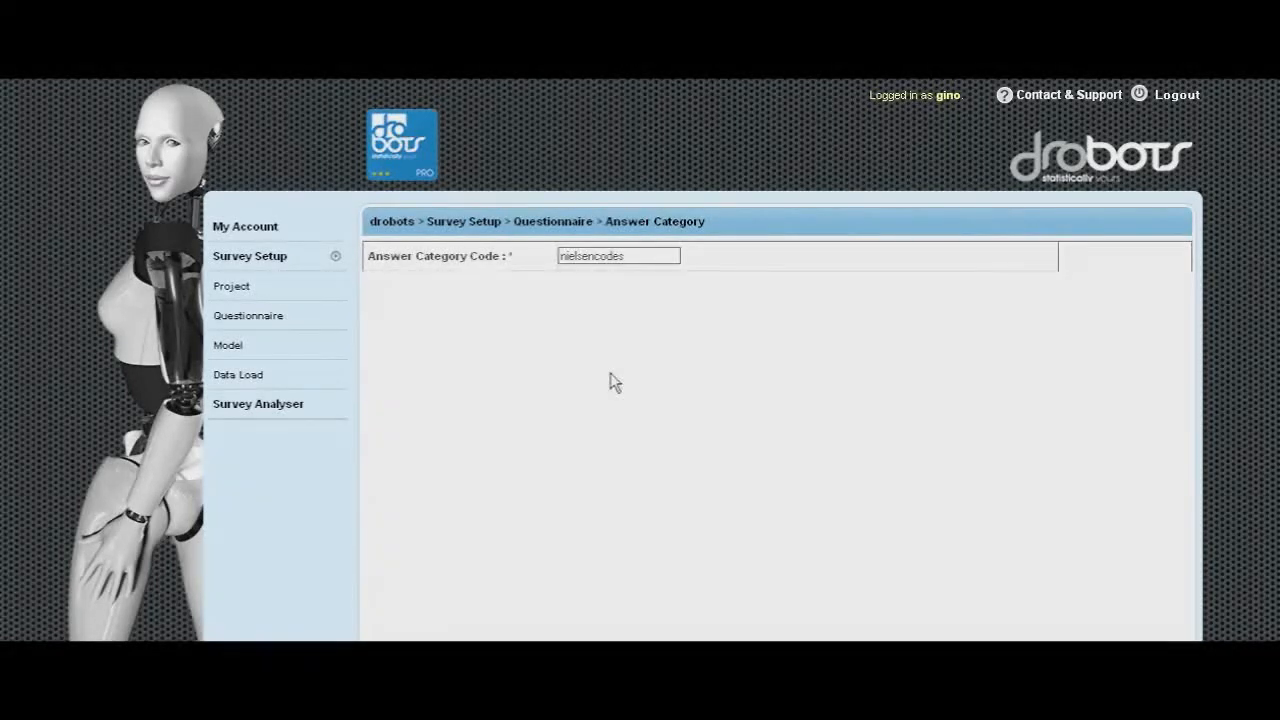
left_click(622, 288)
type("N")
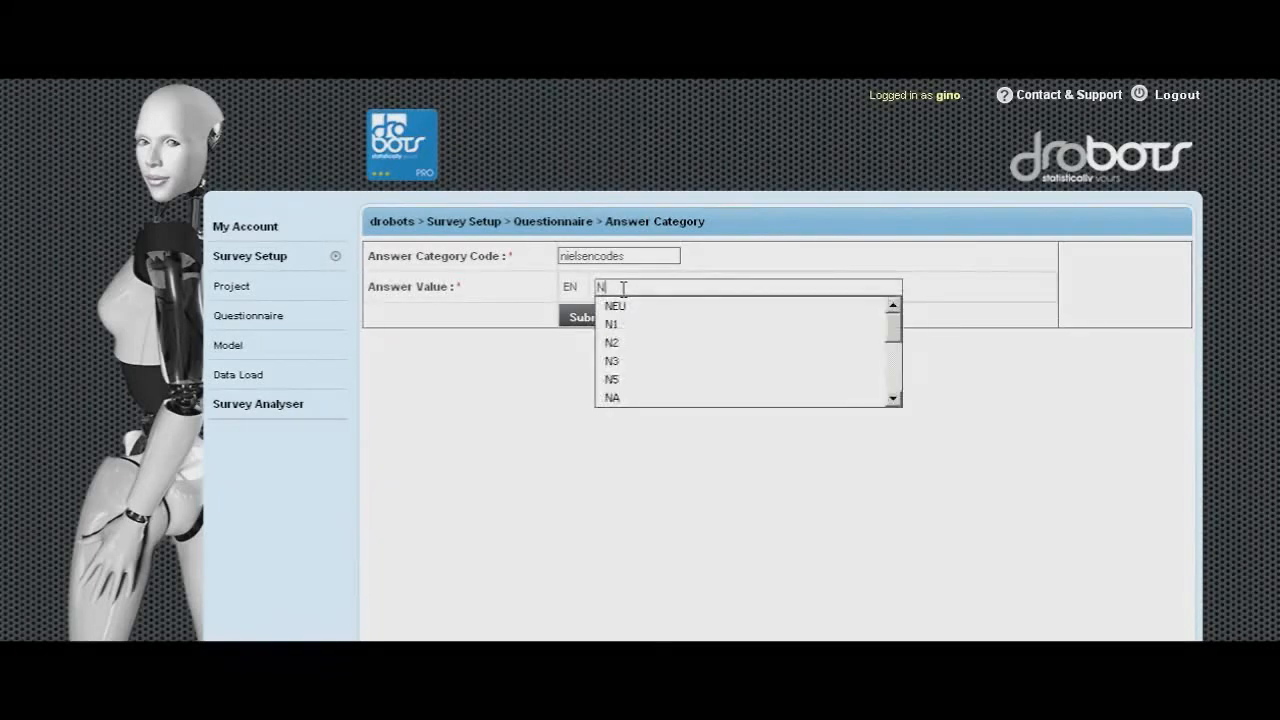
type("A4")
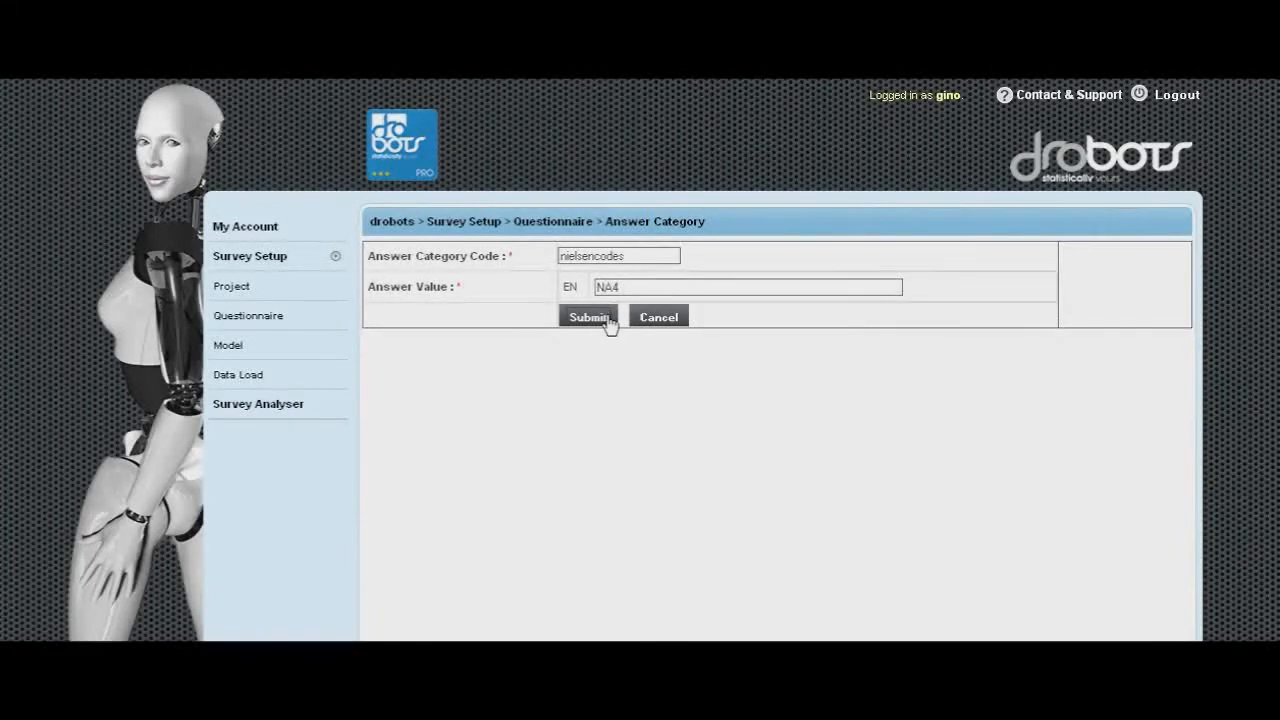
left_click(590, 318)
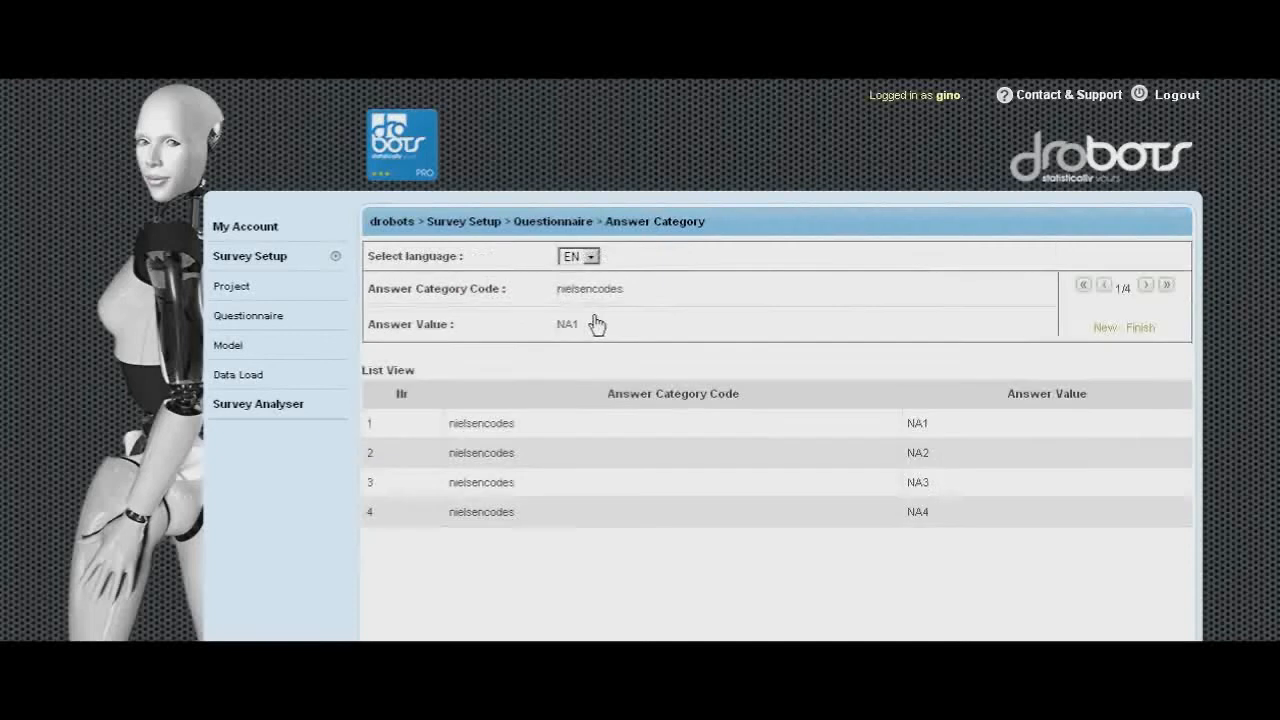
- Add a new answer value NA5 to the nielsencodes category and submit it
left_click(1100, 326)
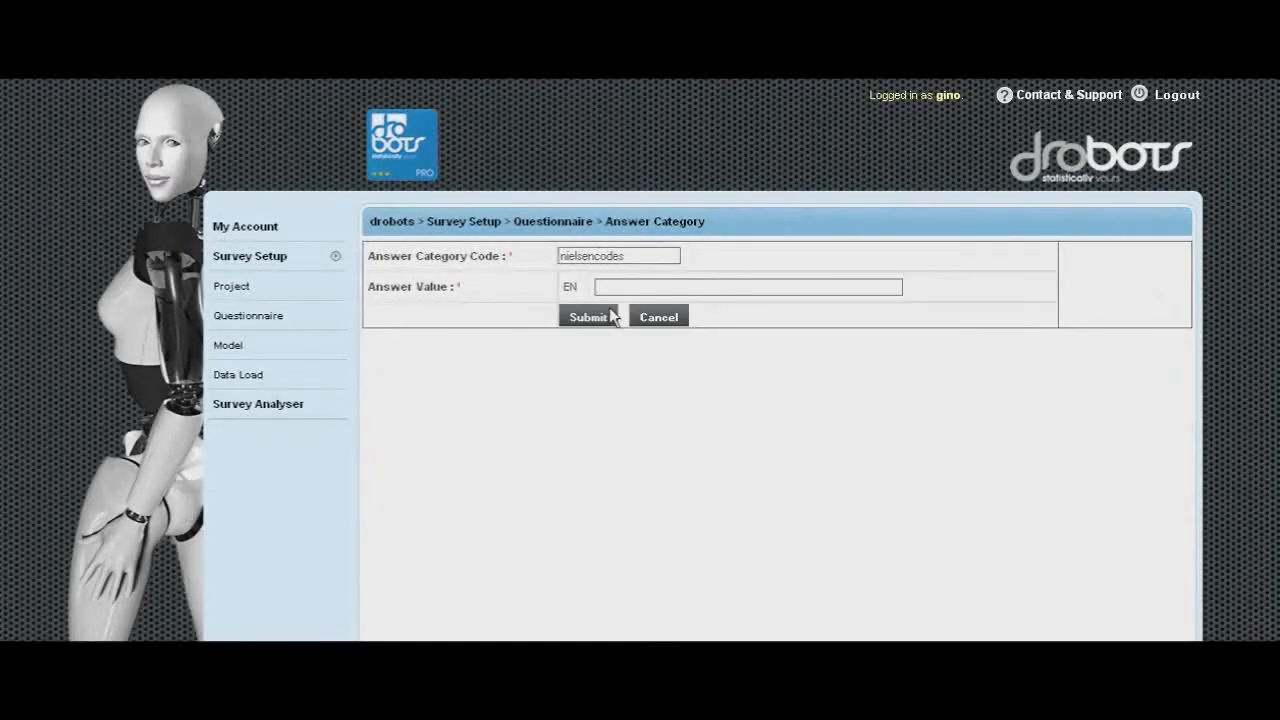
left_click(622, 289)
type("NA5")
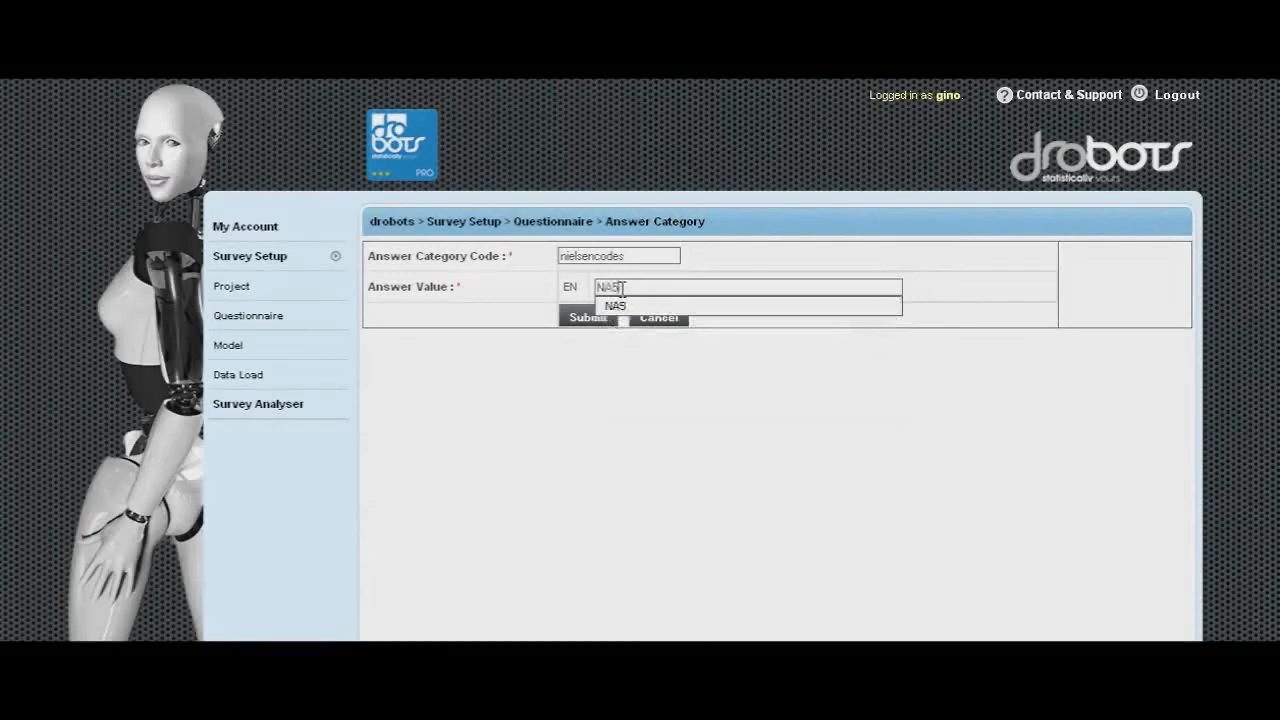
left_click(641, 301)
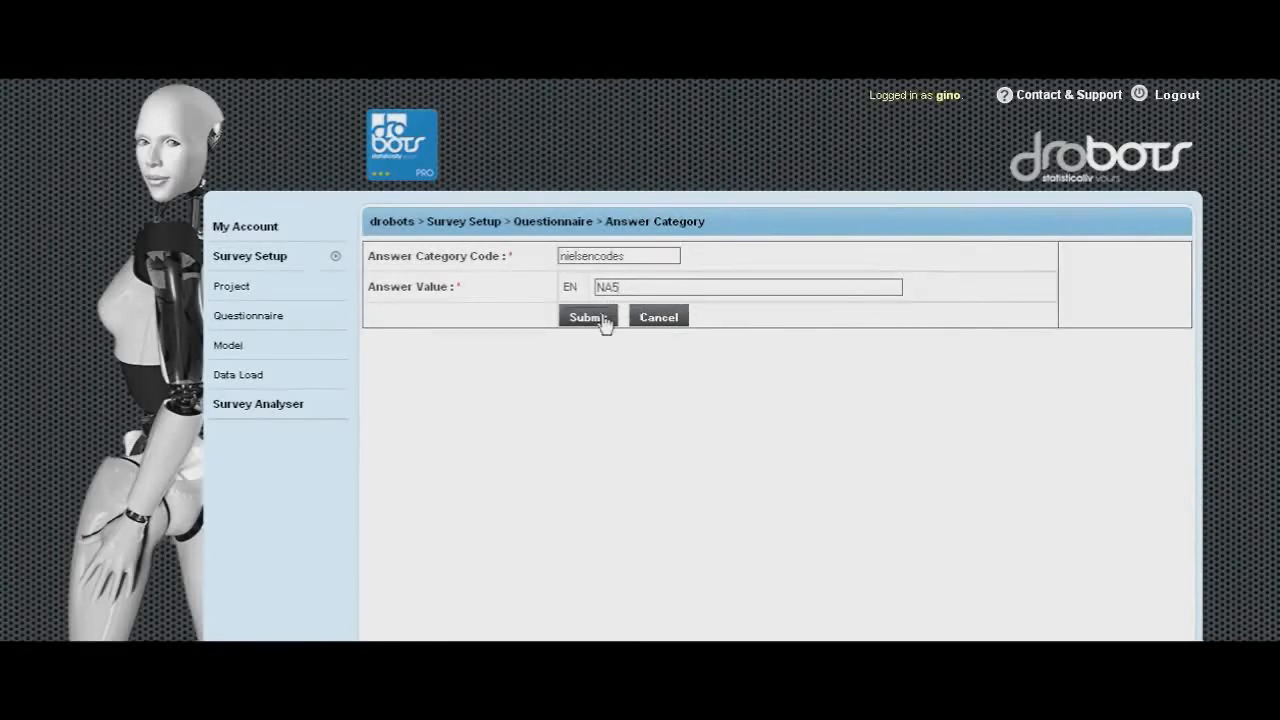
left_click(601, 318)
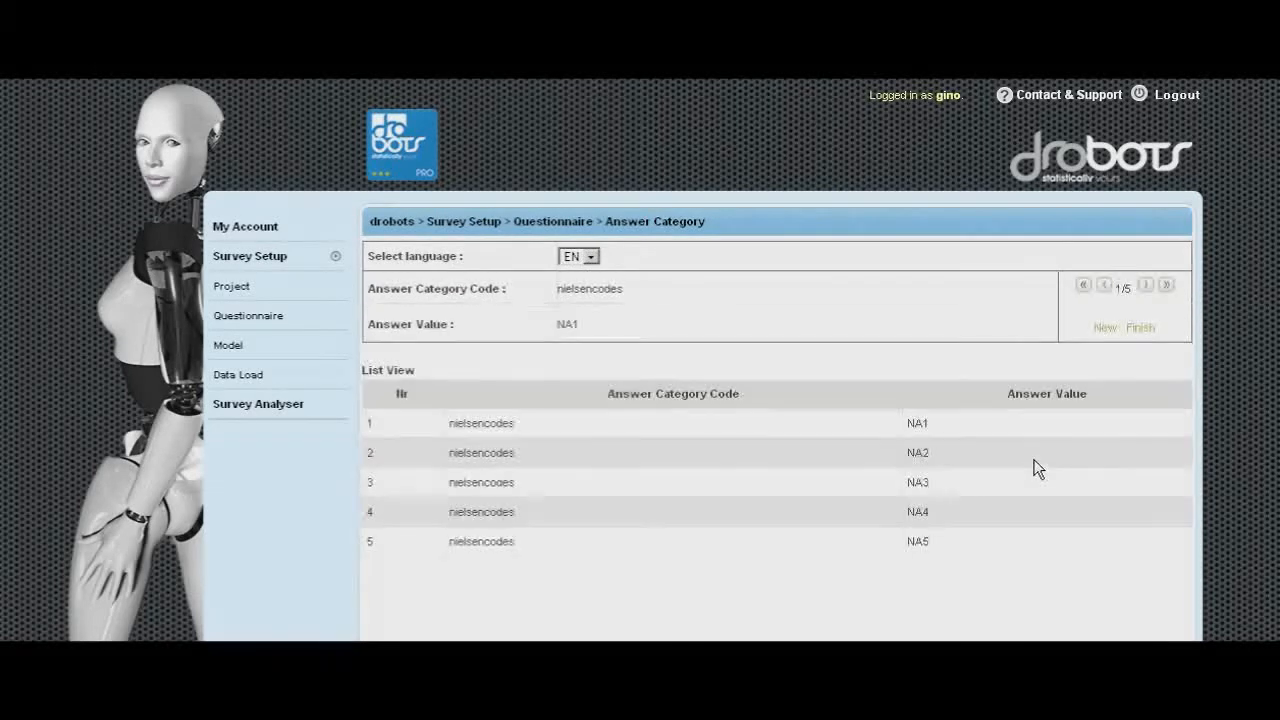
- Finish the nielsencodes category and submit the NIELSEN question, reviewing the questionnaire list
left_click(1140, 327)
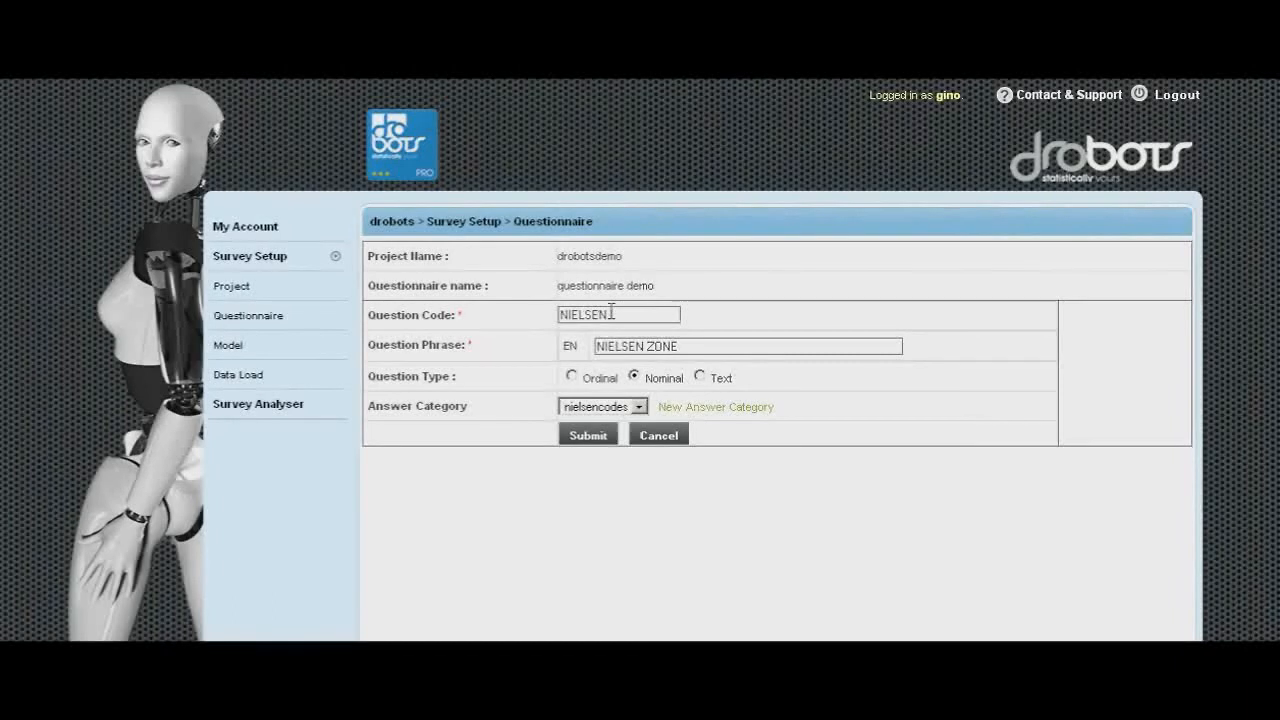
left_click(601, 438)
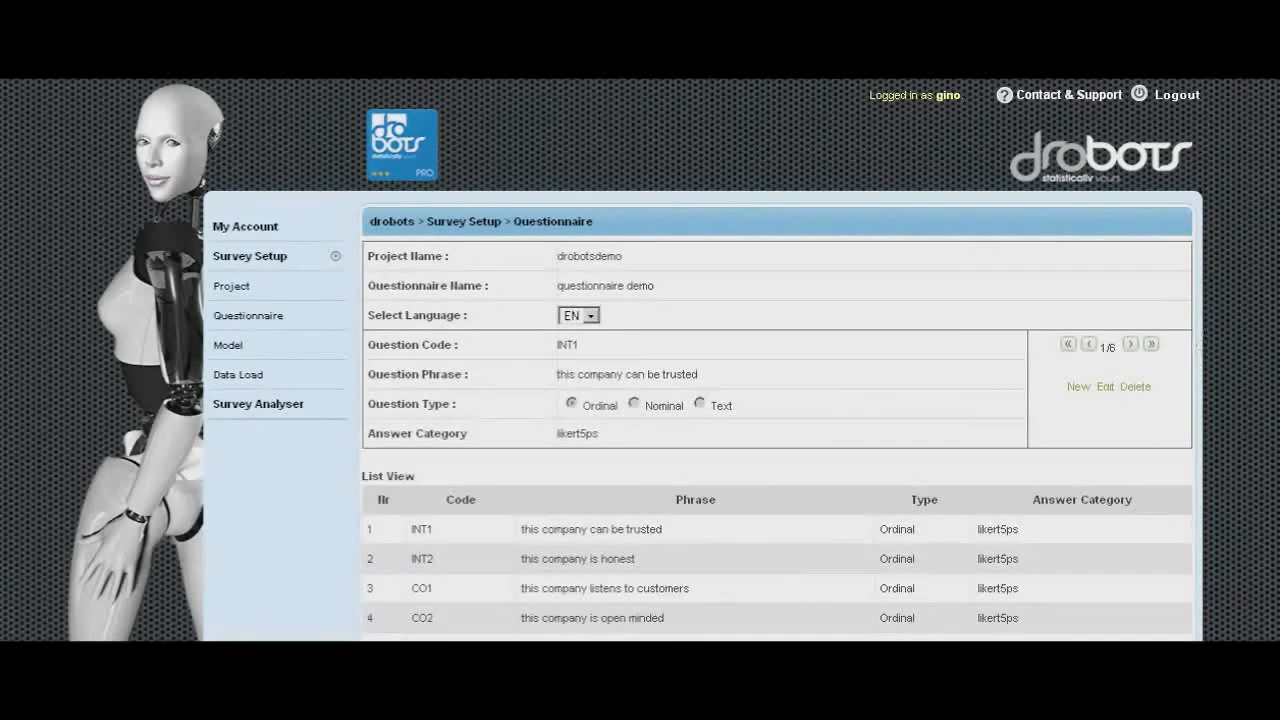
scroll(1205, 342, "down", 3)
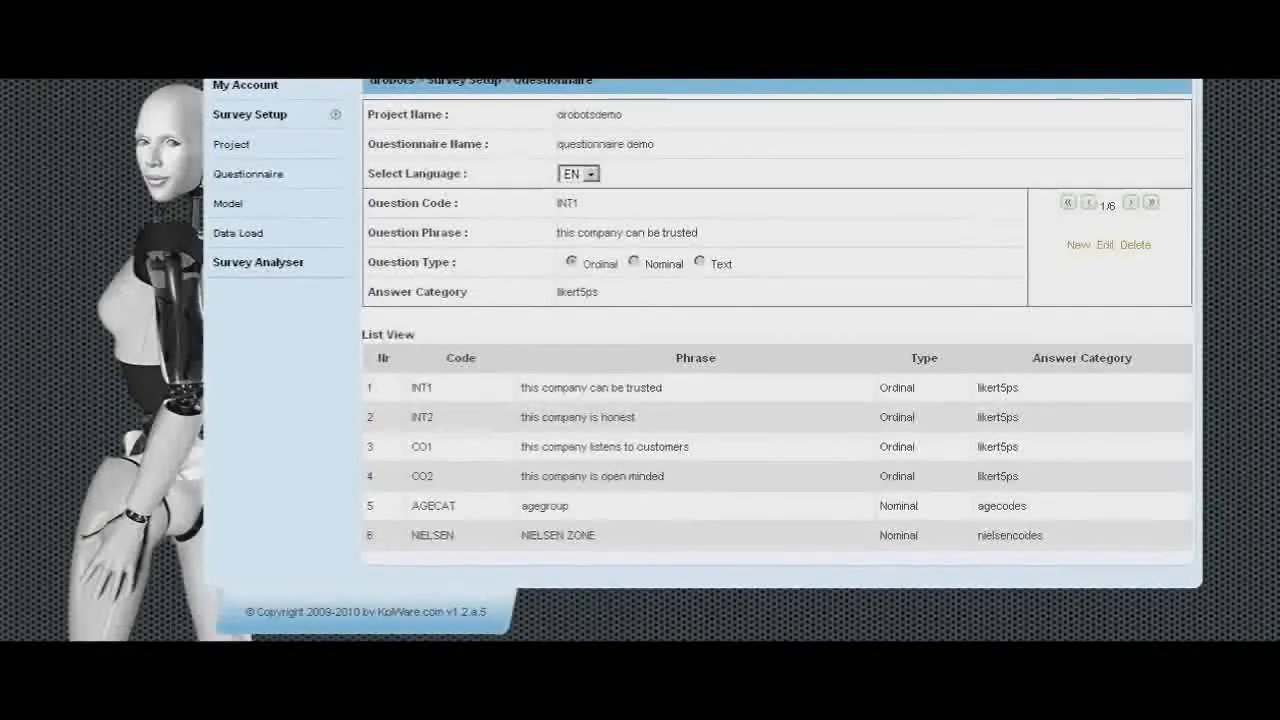
scroll(742, 361, "up", 3)
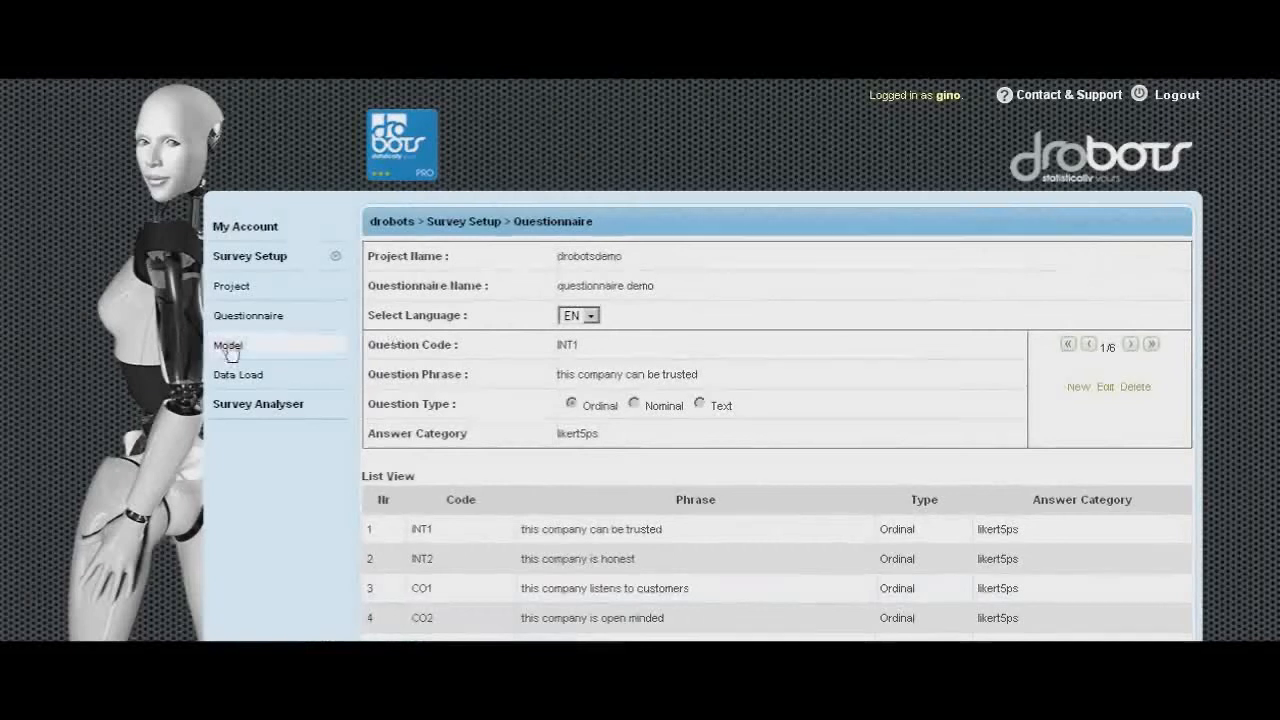
- Open the model's Questions to Facet page after reviewing the data measurement model slide in the presentation
left_click(229, 347)
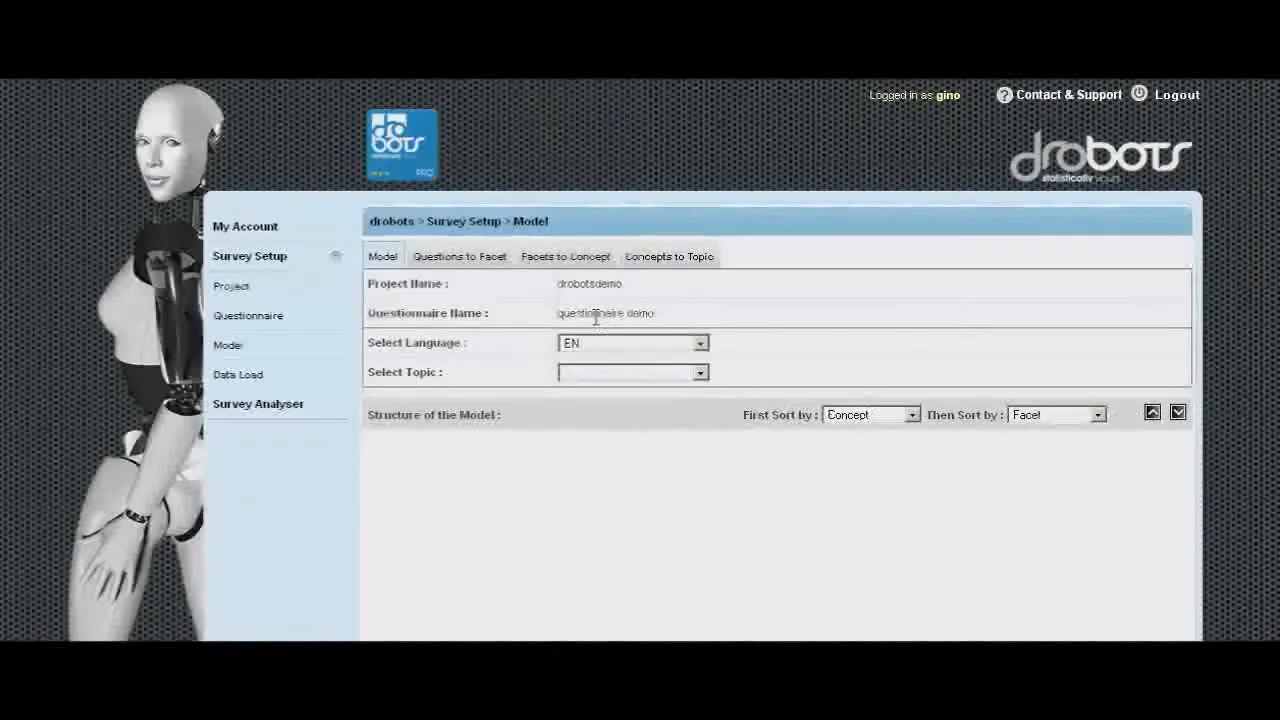
key("alt+Tab")
key("alt+Tab")
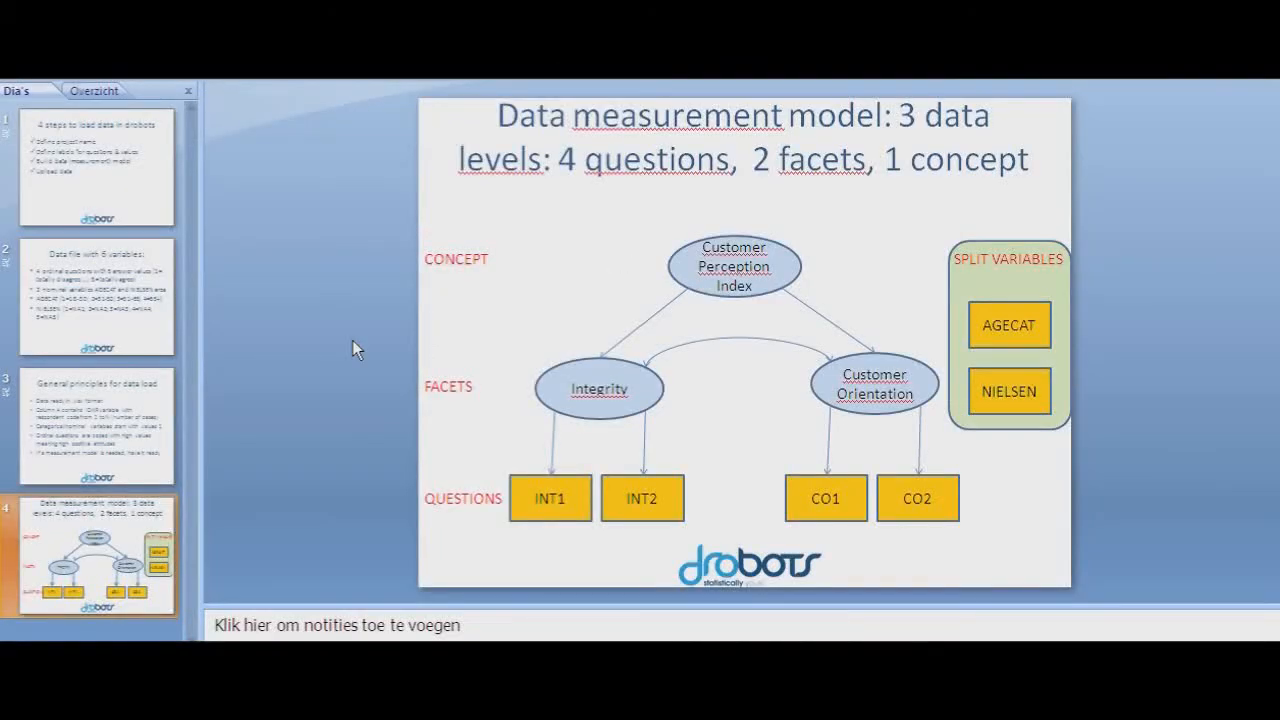
key("alt+Tab")
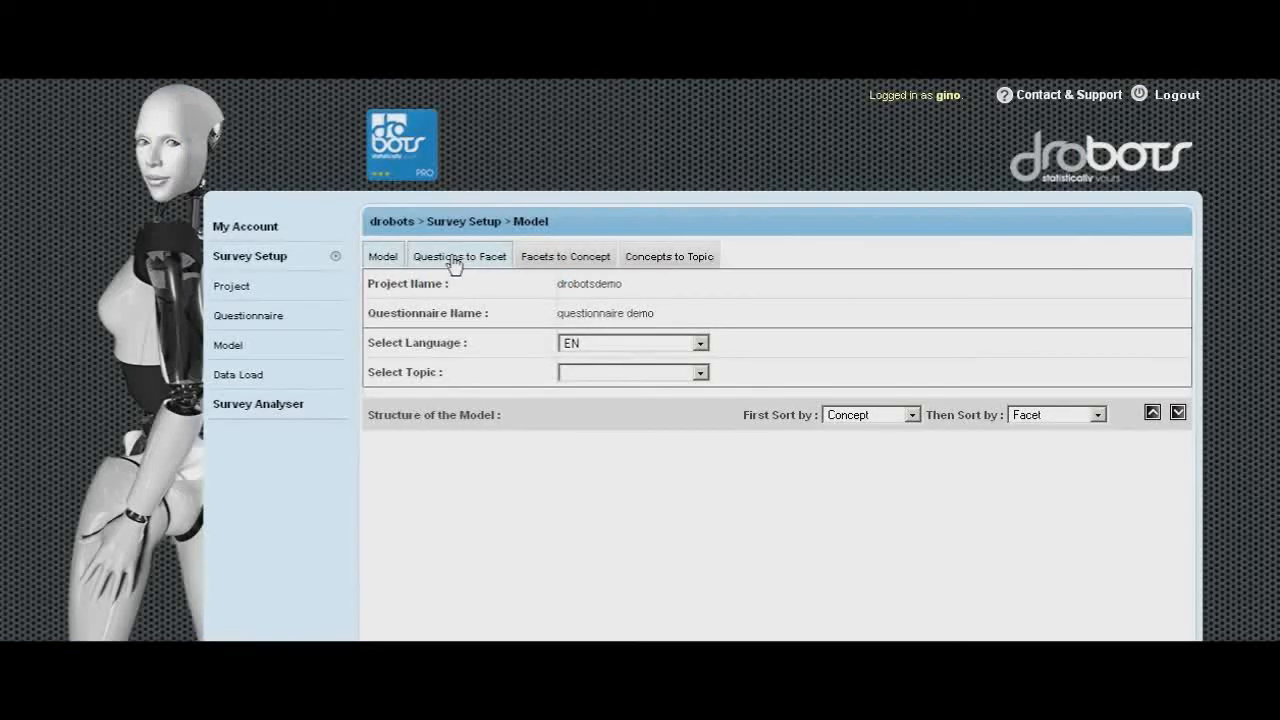
left_click(455, 259)
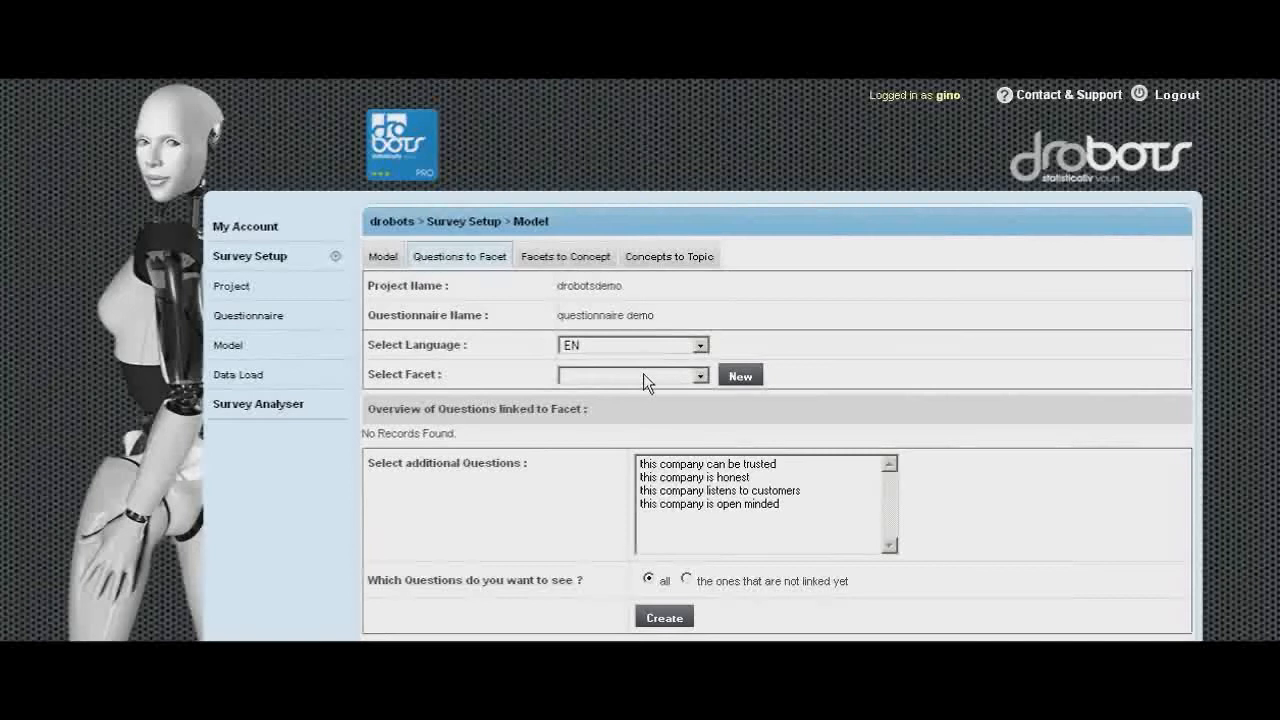
- Create a new facet with code fac1 and name integrity, as shown on the model slide
left_click(738, 377)
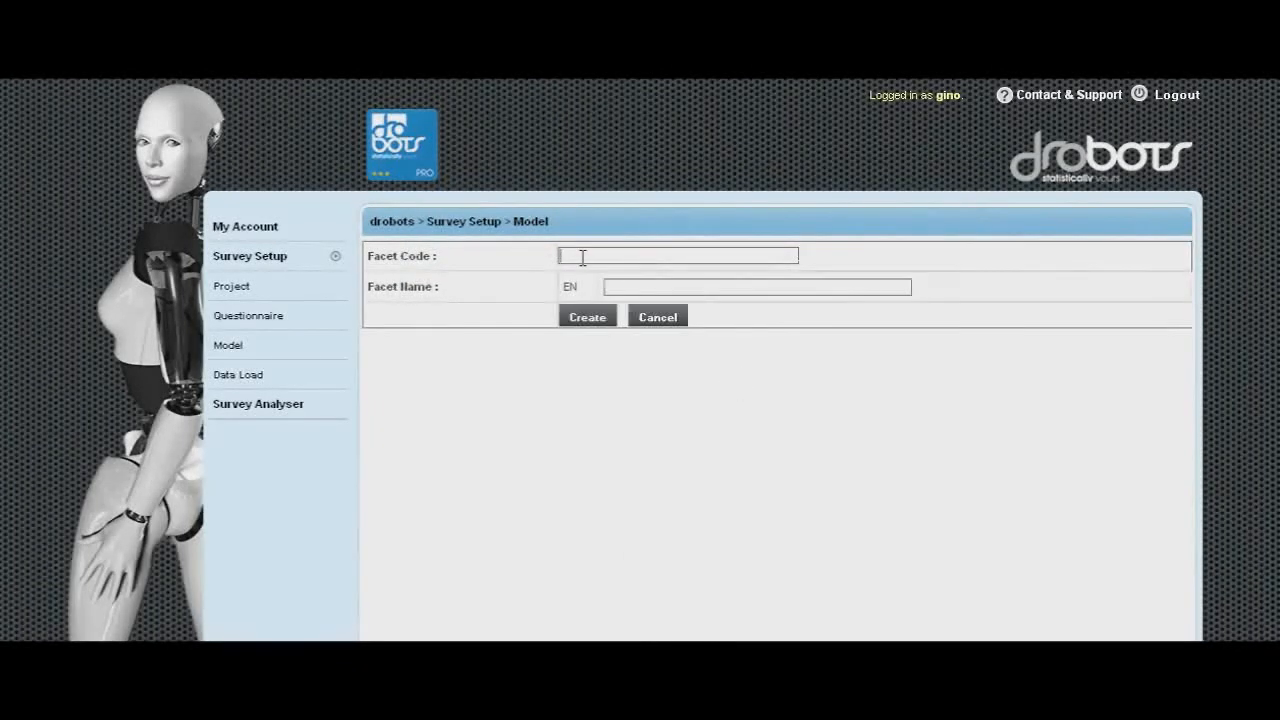
type("FCA")
key("BackSpace")
key("BackSpace")
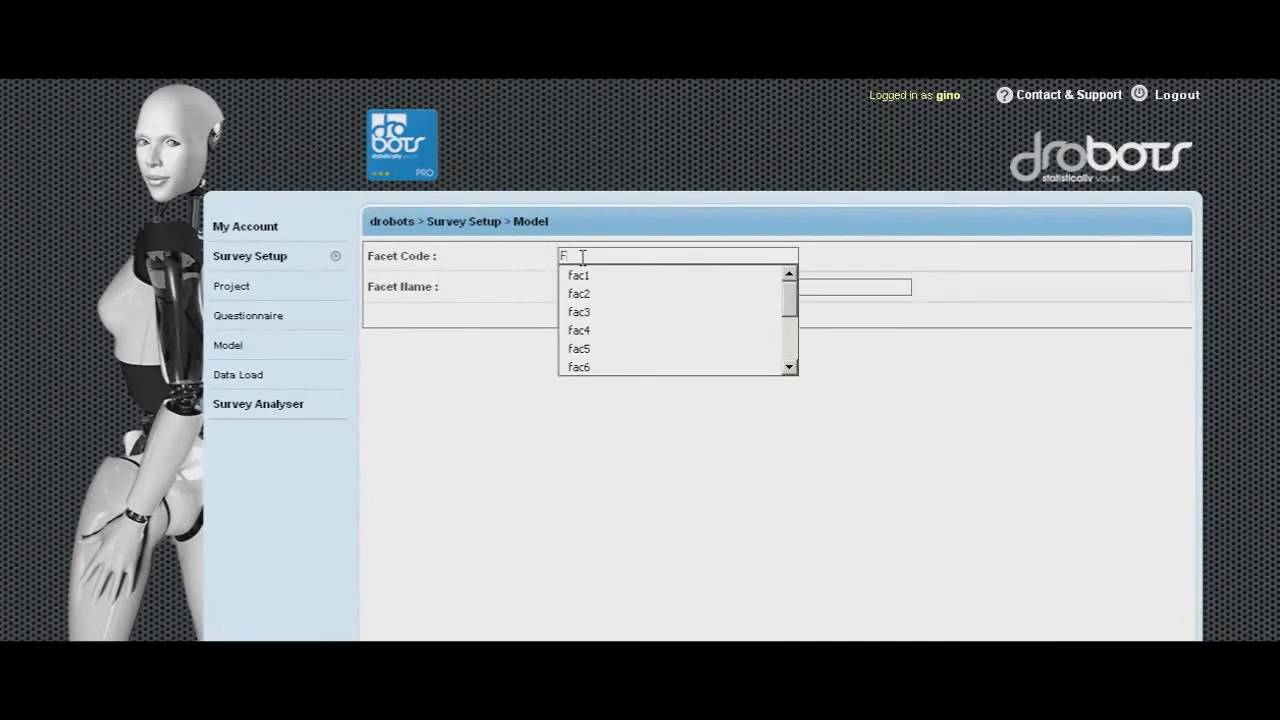
type("AC1")
left_click(629, 277)
left_click(638, 285)
key("alt+Tab")
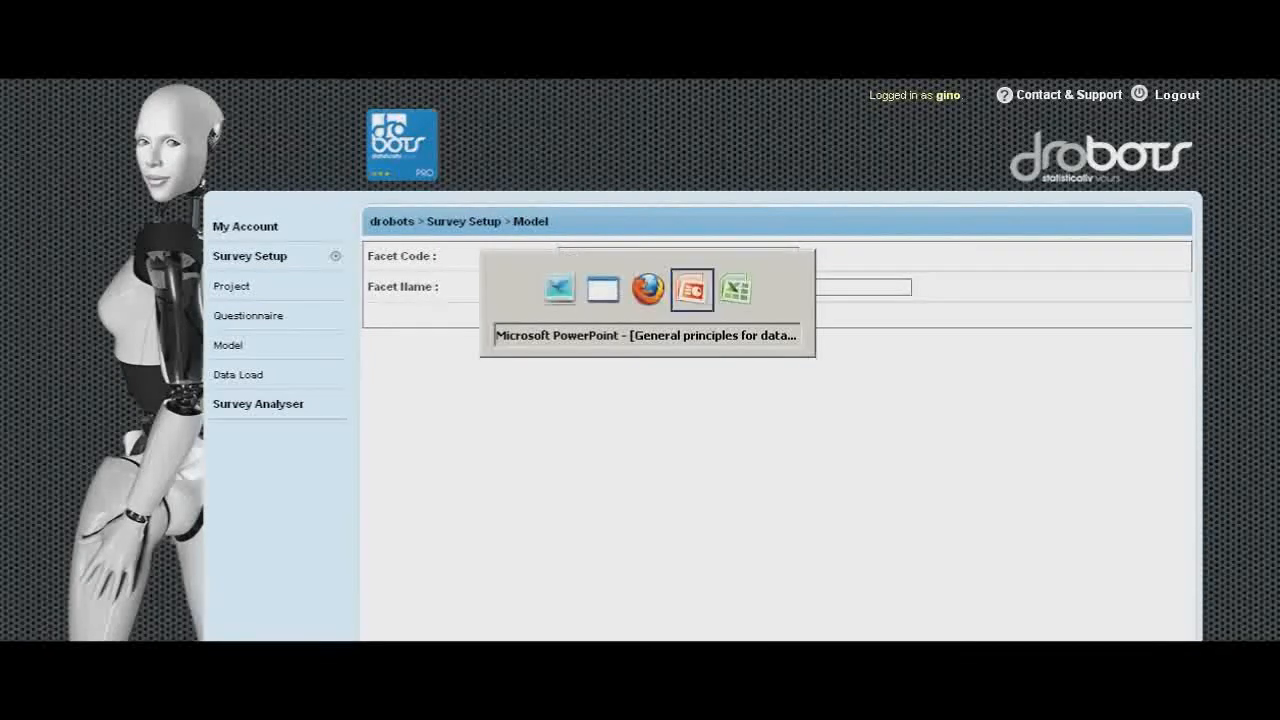
key("alt+Tab")
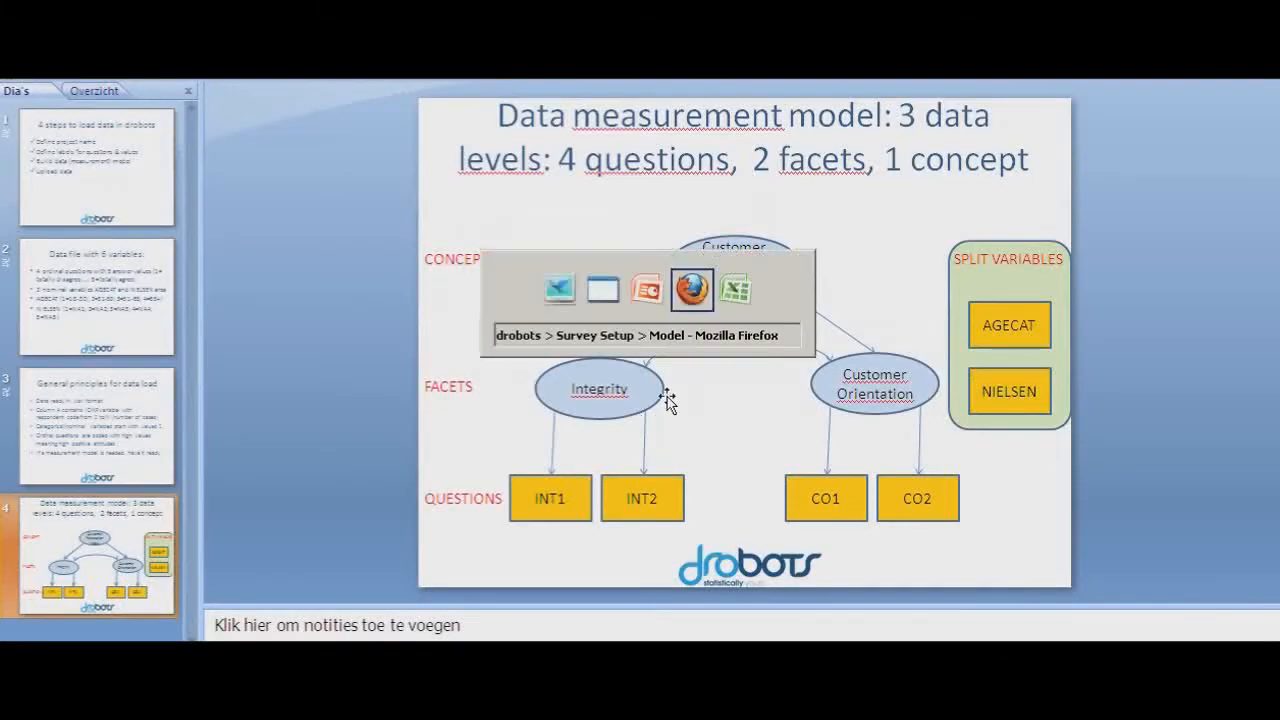
type("interity")
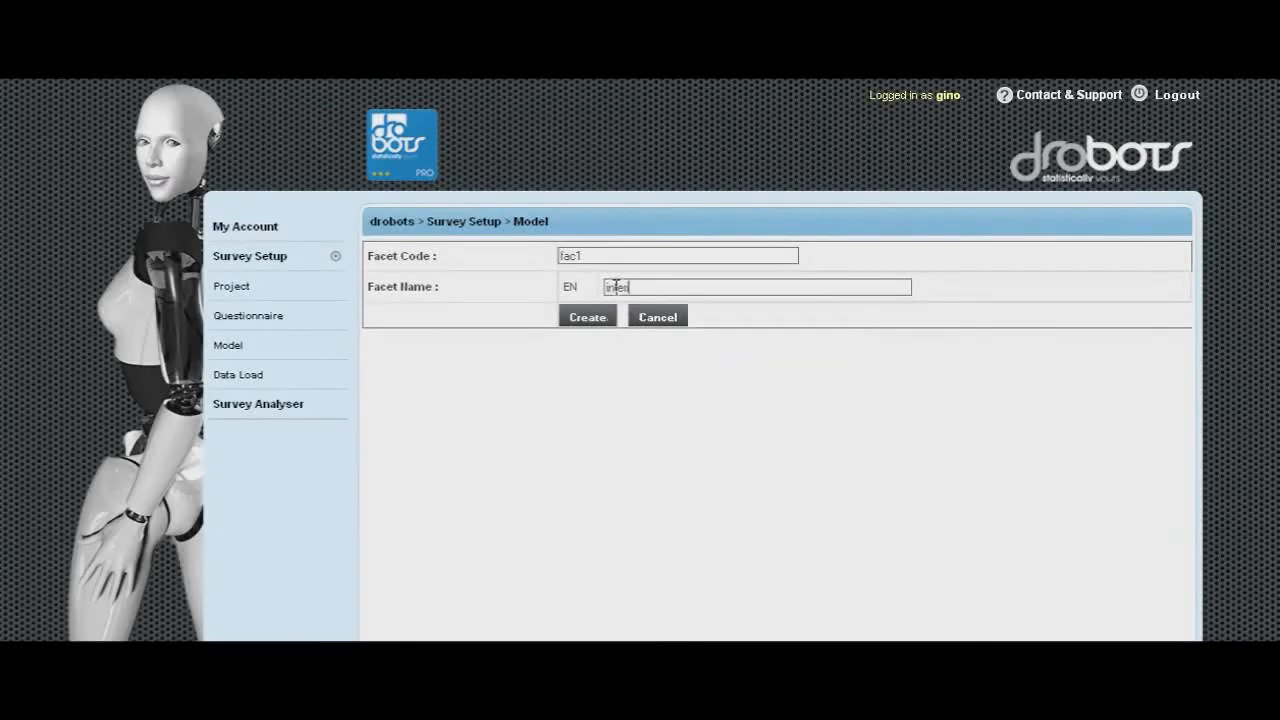
key("BackSpace")
key("BackSpace")
key("BackSpace")
key("BackSpace")
type("grity")
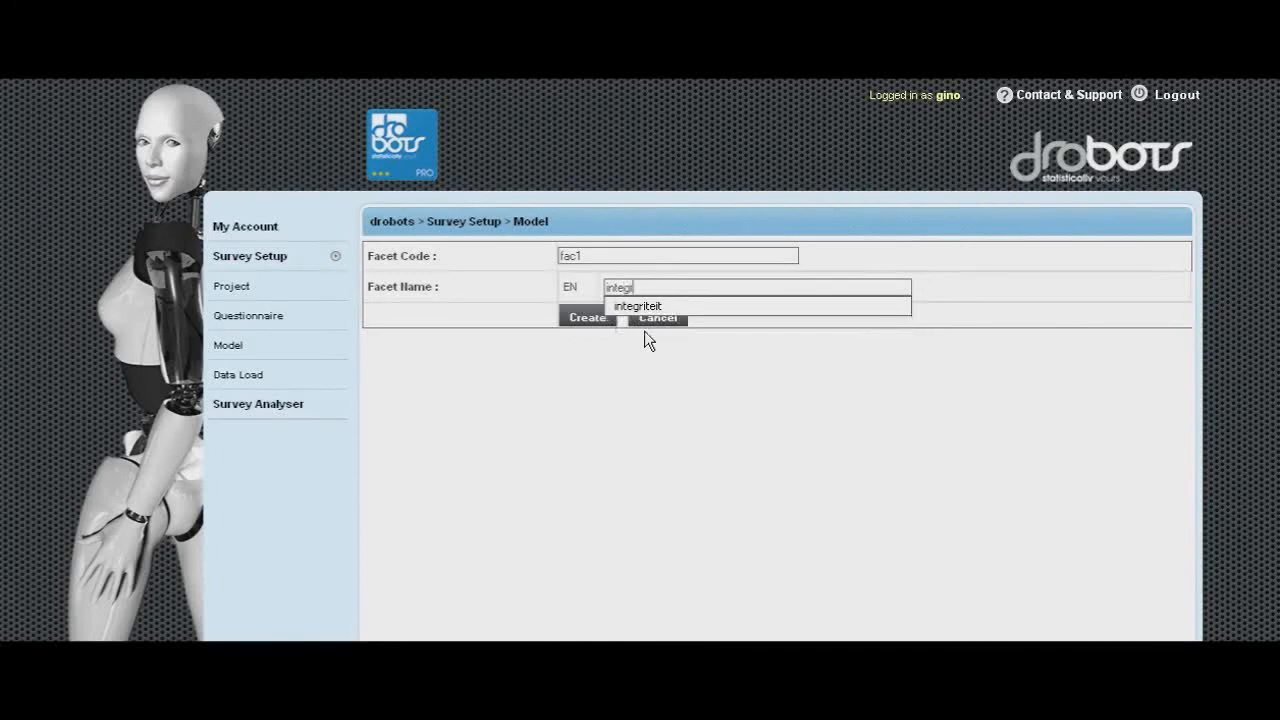
left_click(598, 322)
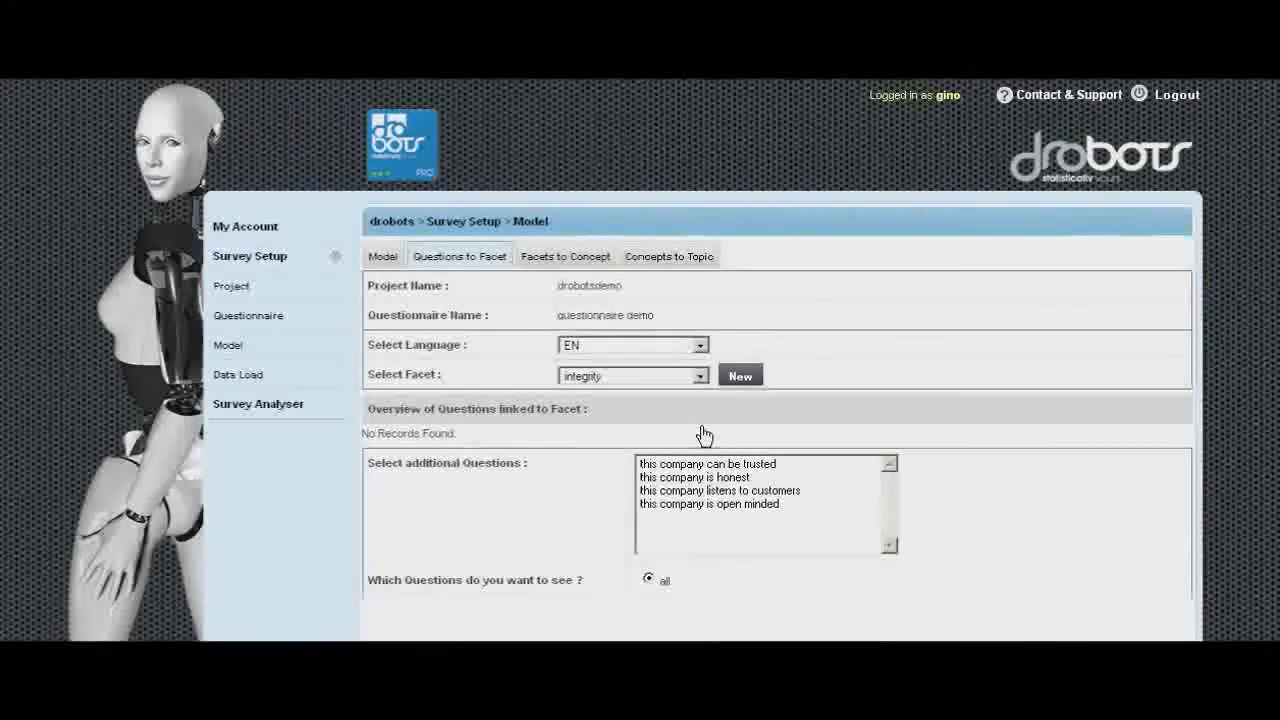
- Link 'this company can be trusted' and 'this company is honest' to the integrity facet, then show only unlinked questions
left_click(736, 465)
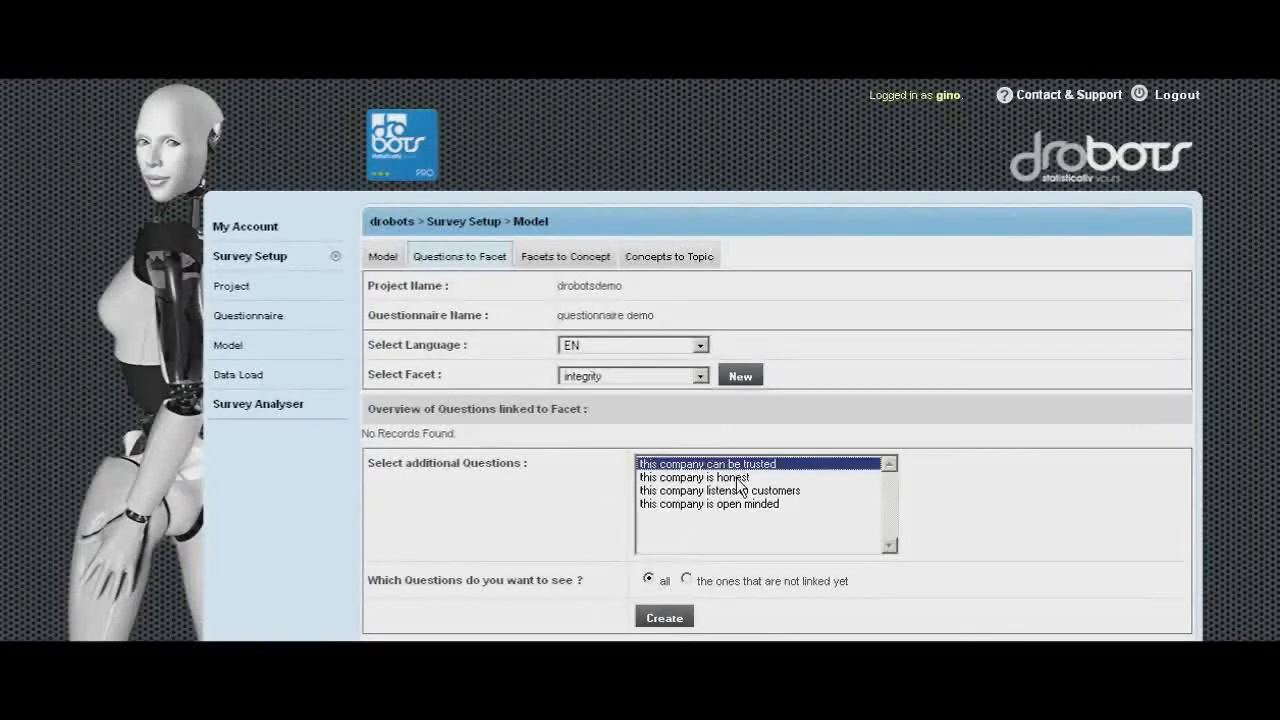
left_click(736, 477, "ctrl")
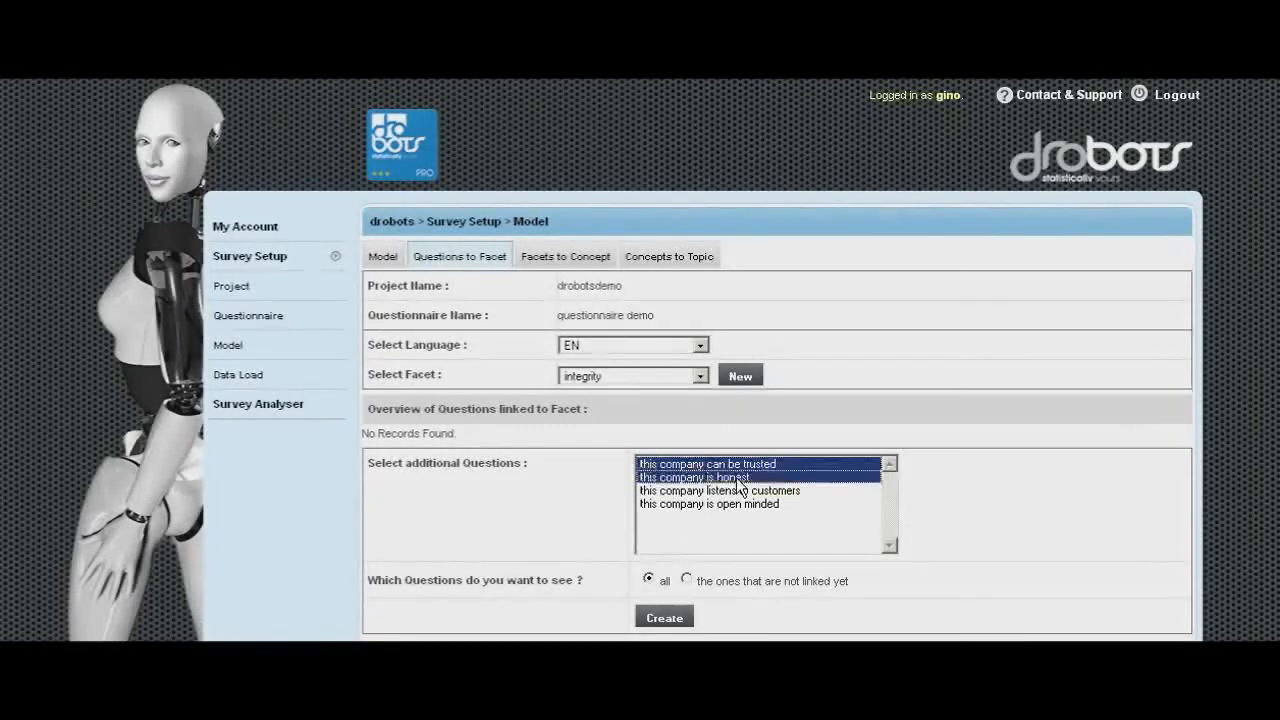
left_click(666, 619)
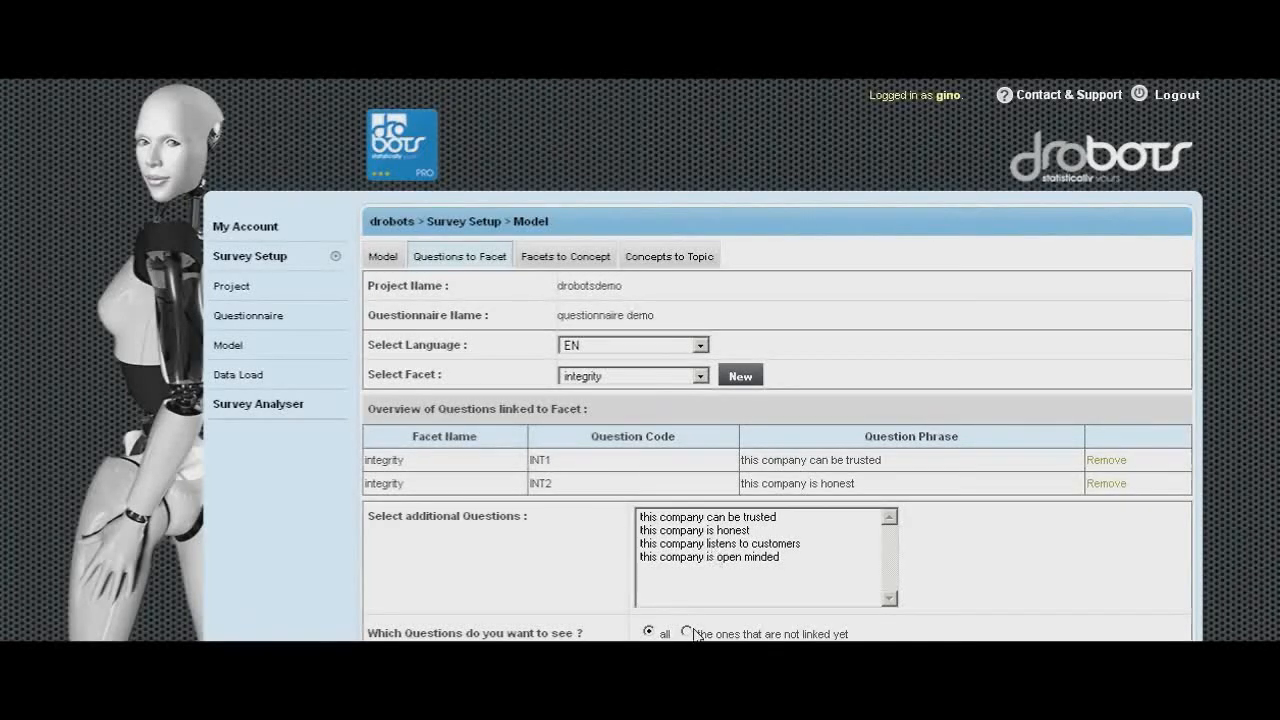
left_click(688, 633)
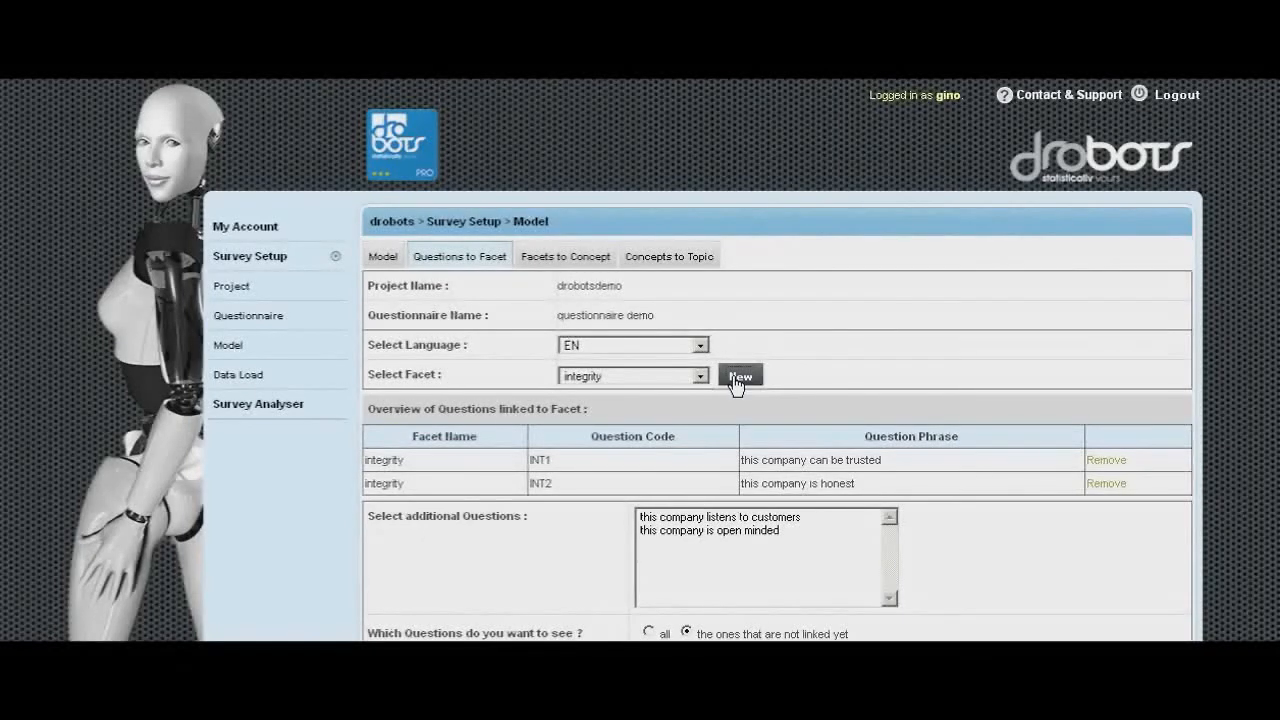
- Create a new facet with code fac2 and name customer orientation
left_click(740, 377)
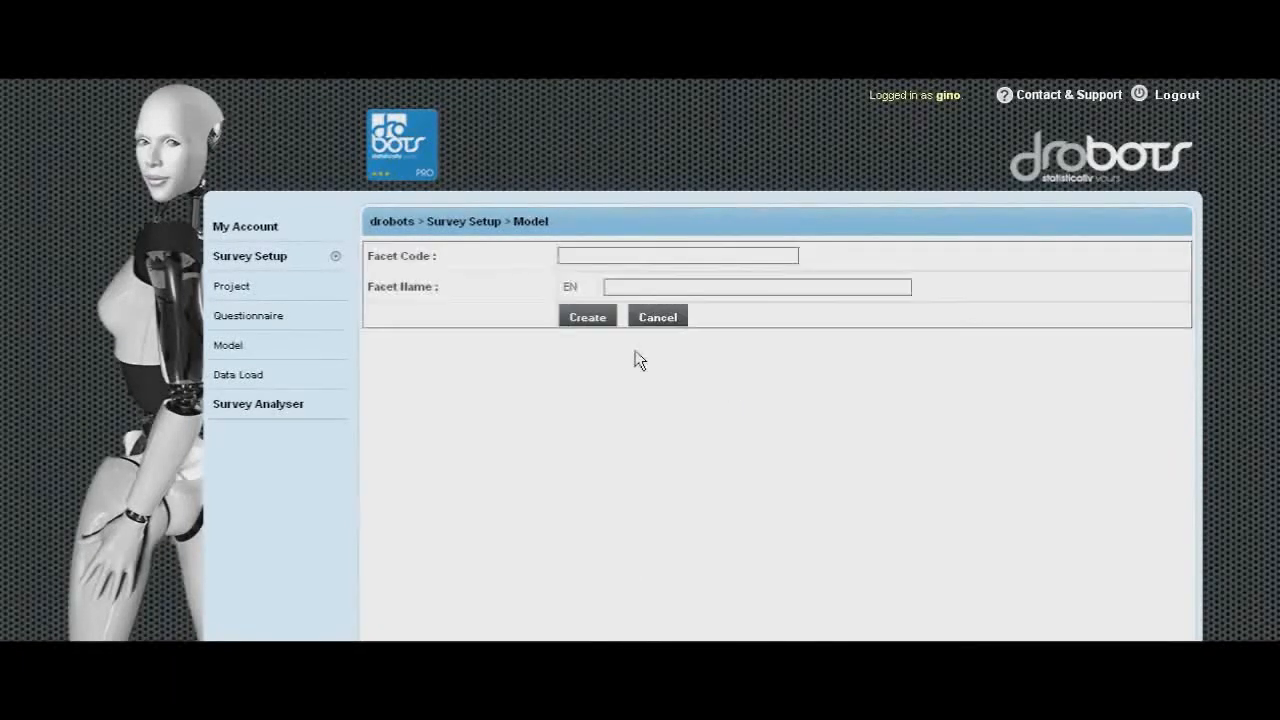
left_click(598, 254)
type("FAC2")
left_click(594, 273)
left_click(640, 287)
key("alt+Tab")
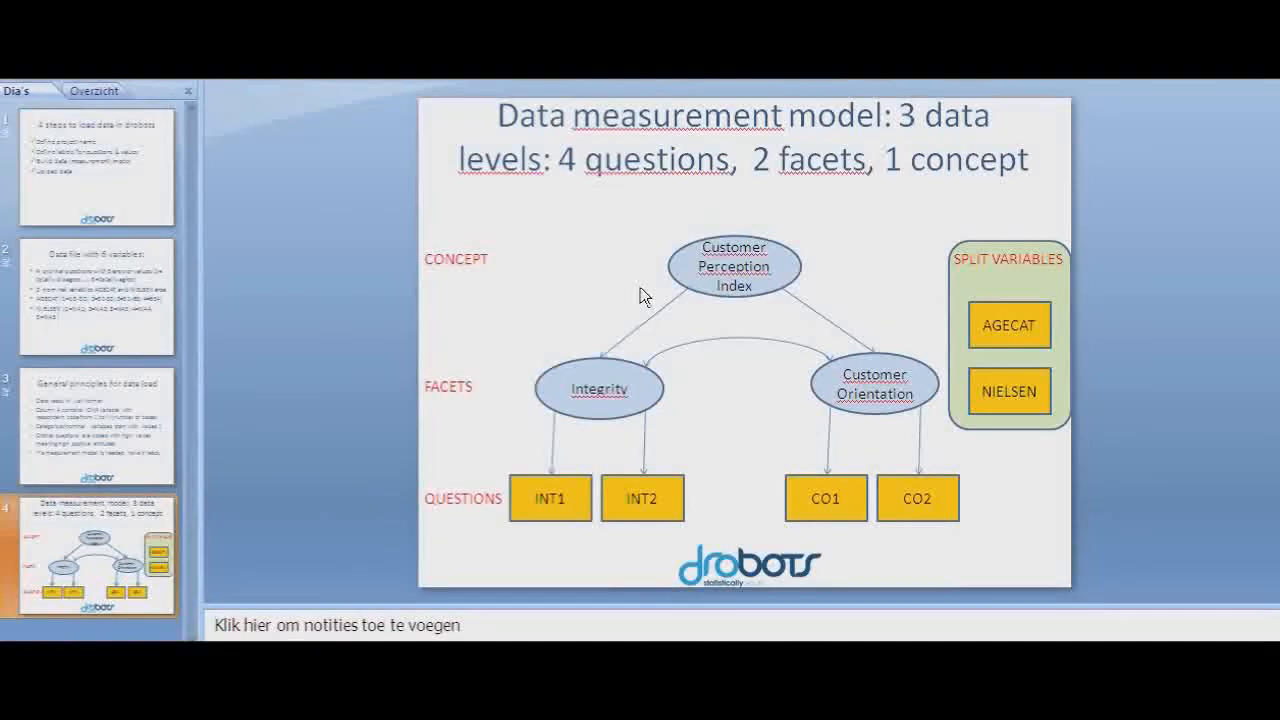
key("alt+Tab")
type("customer orientation")
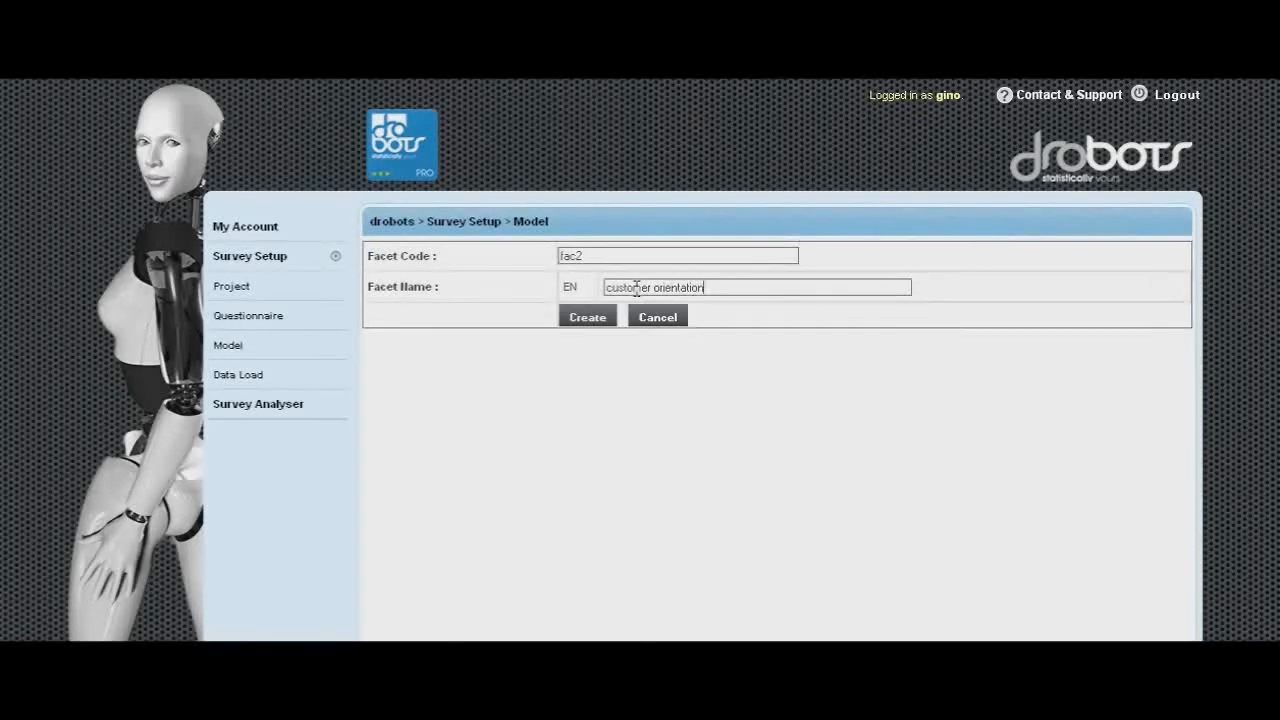
left_click(592, 317)
- Link 'this company listens to customers' and 'this company is open minded' to the customer orientation facet
left_click_drag(727, 519, 730, 531)
scroll(730, 531, "down", 1)
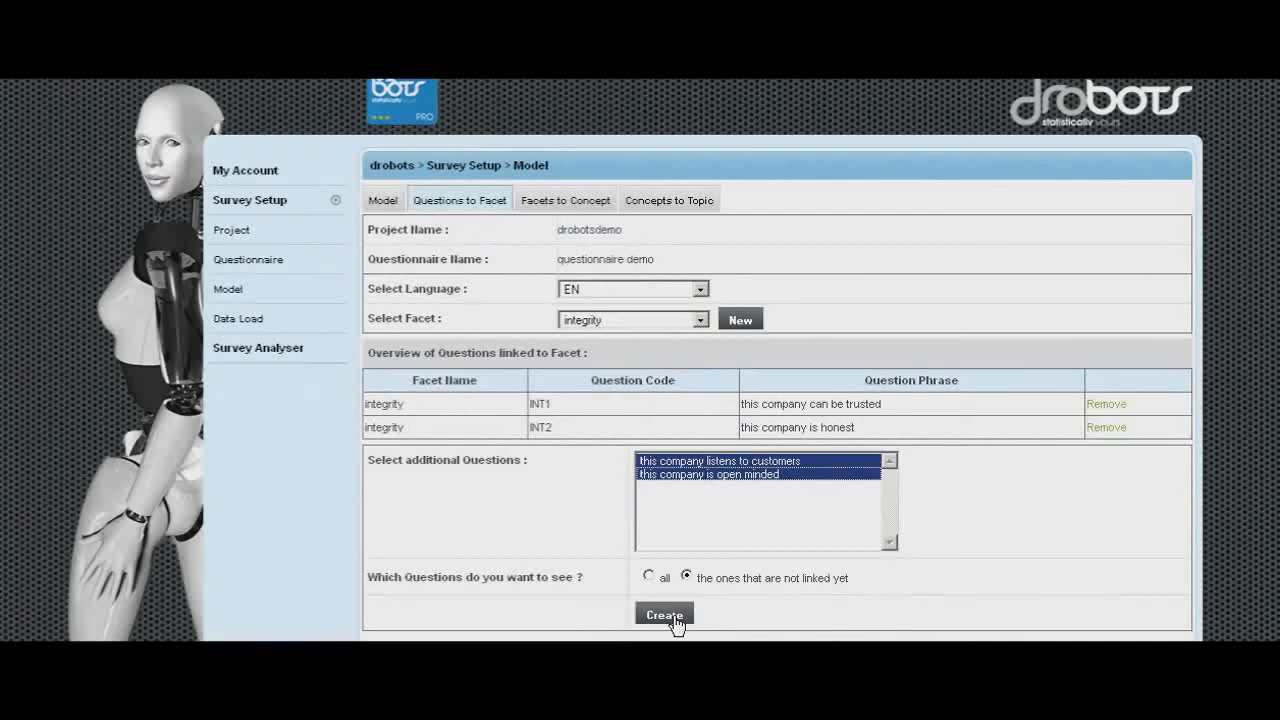
left_click(700, 320)
left_click(637, 350)
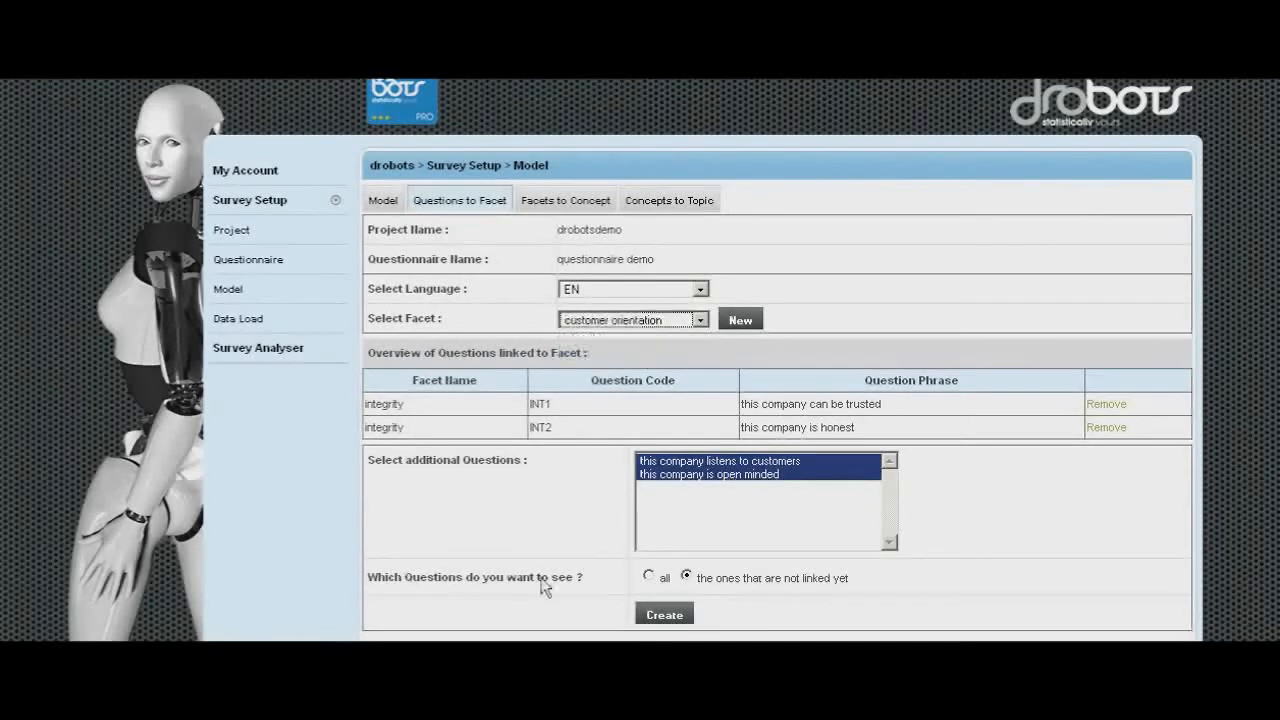
left_click(665, 618)
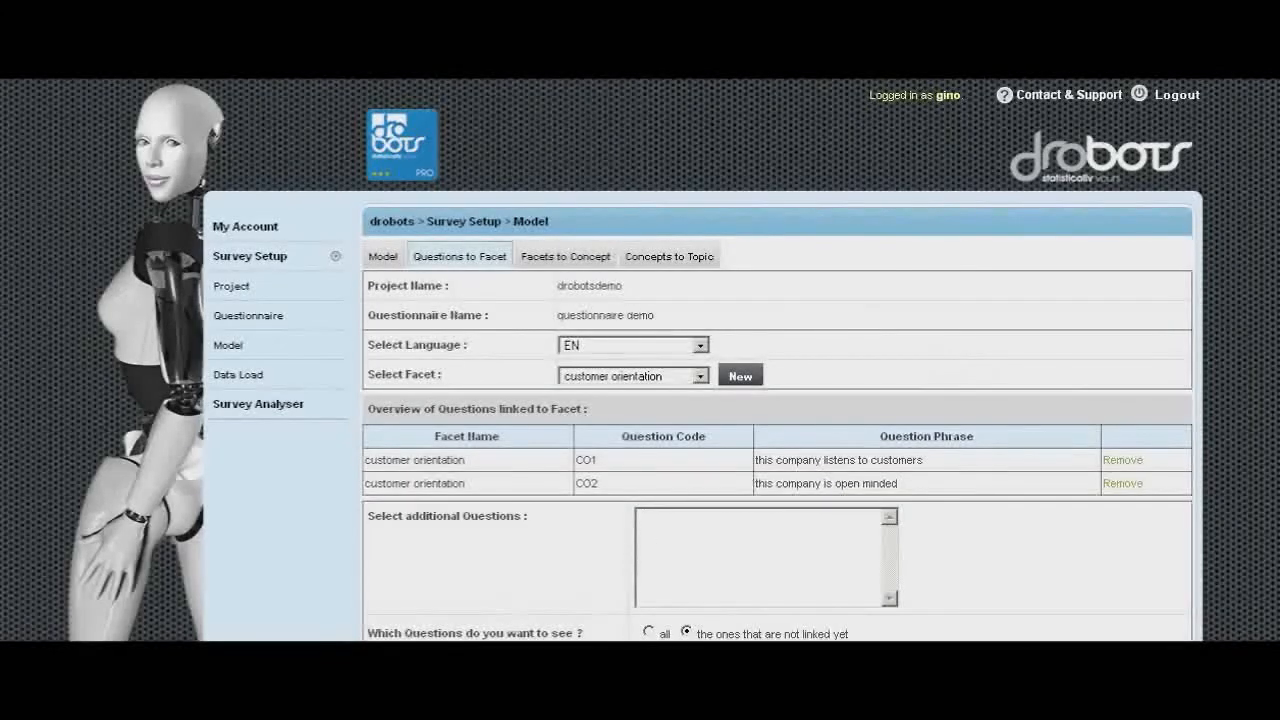
- On the Facets to Concept page, create a new concept with code con1 and name CPI
scroll(487, 403, "down", 1)
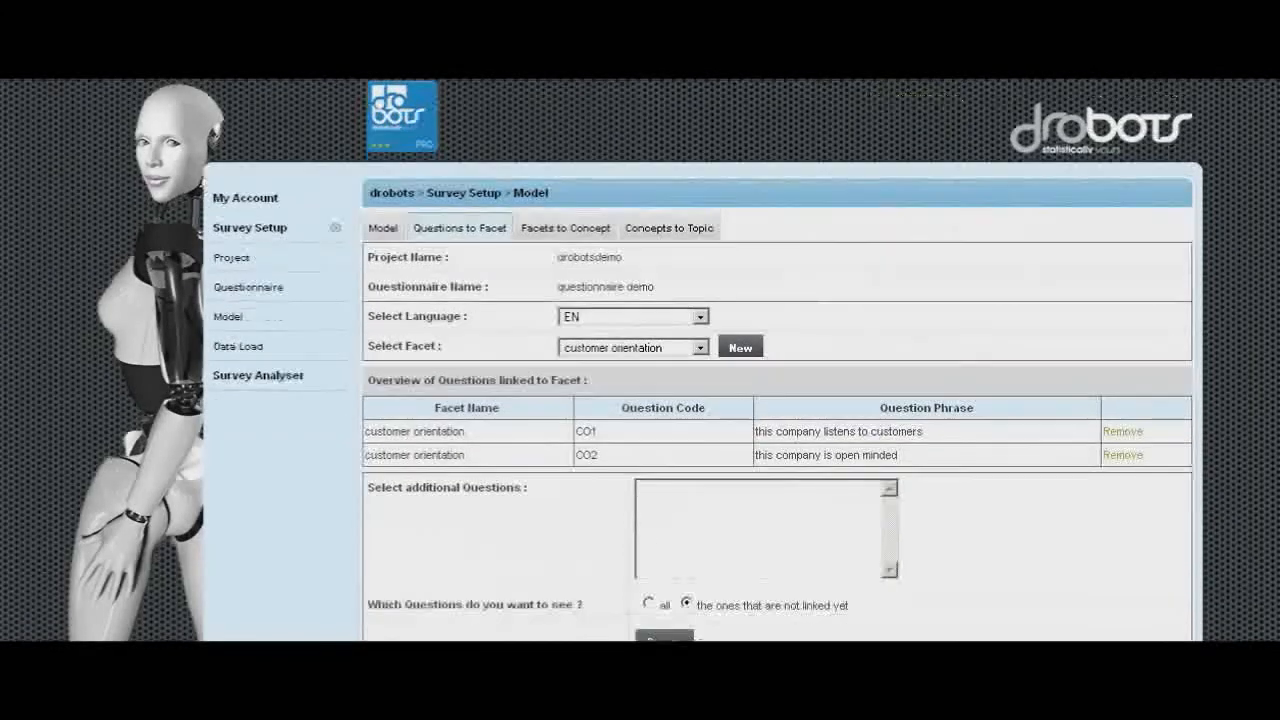
left_click(560, 229)
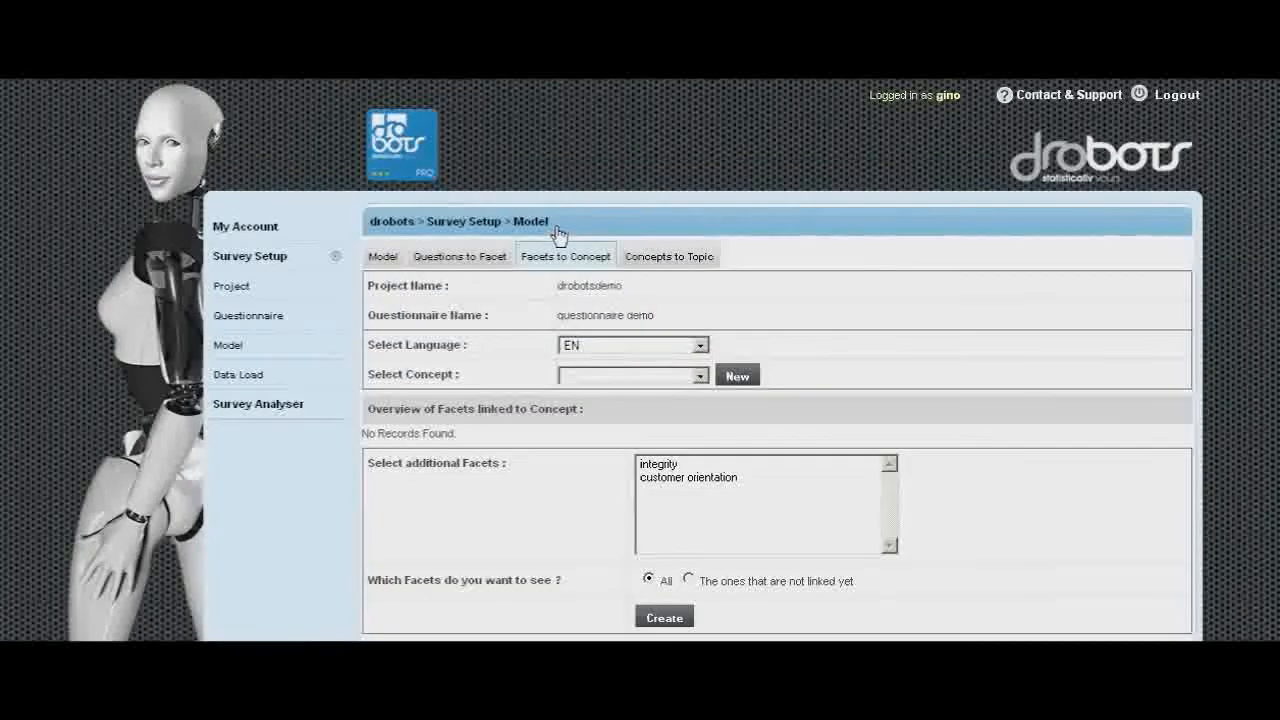
left_click(737, 376)
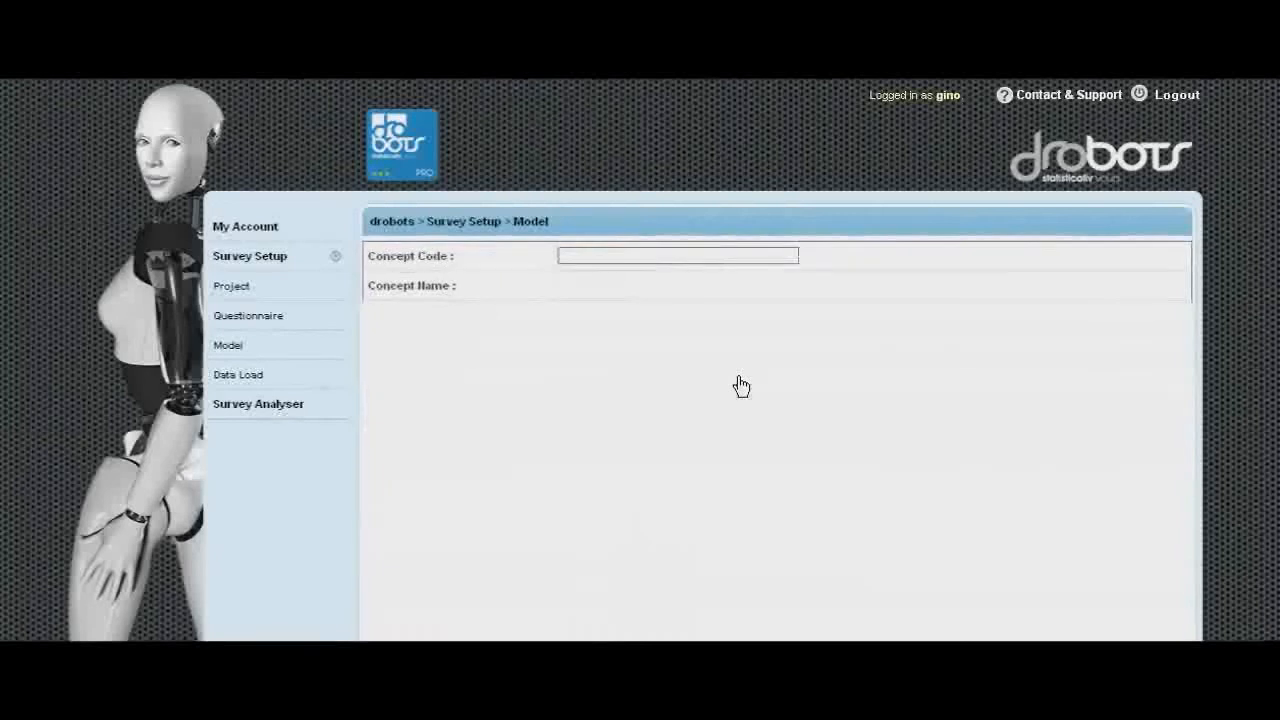
left_click(595, 257)
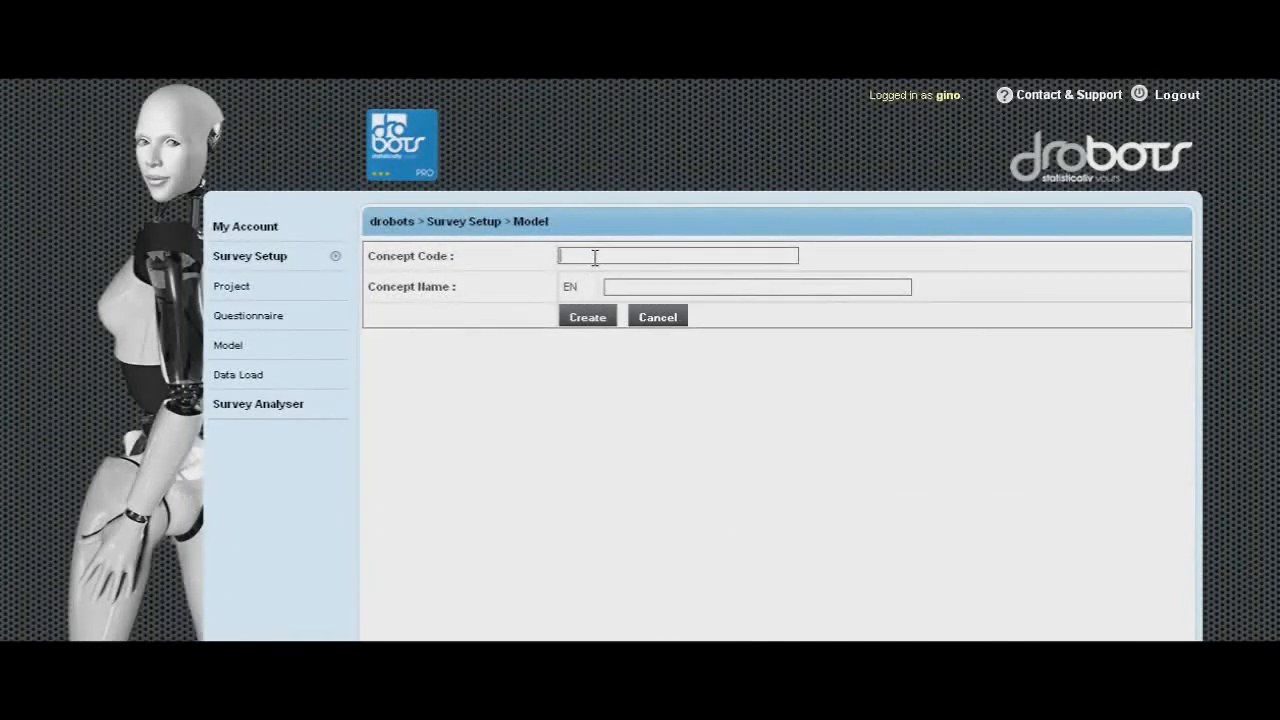
type("con1")
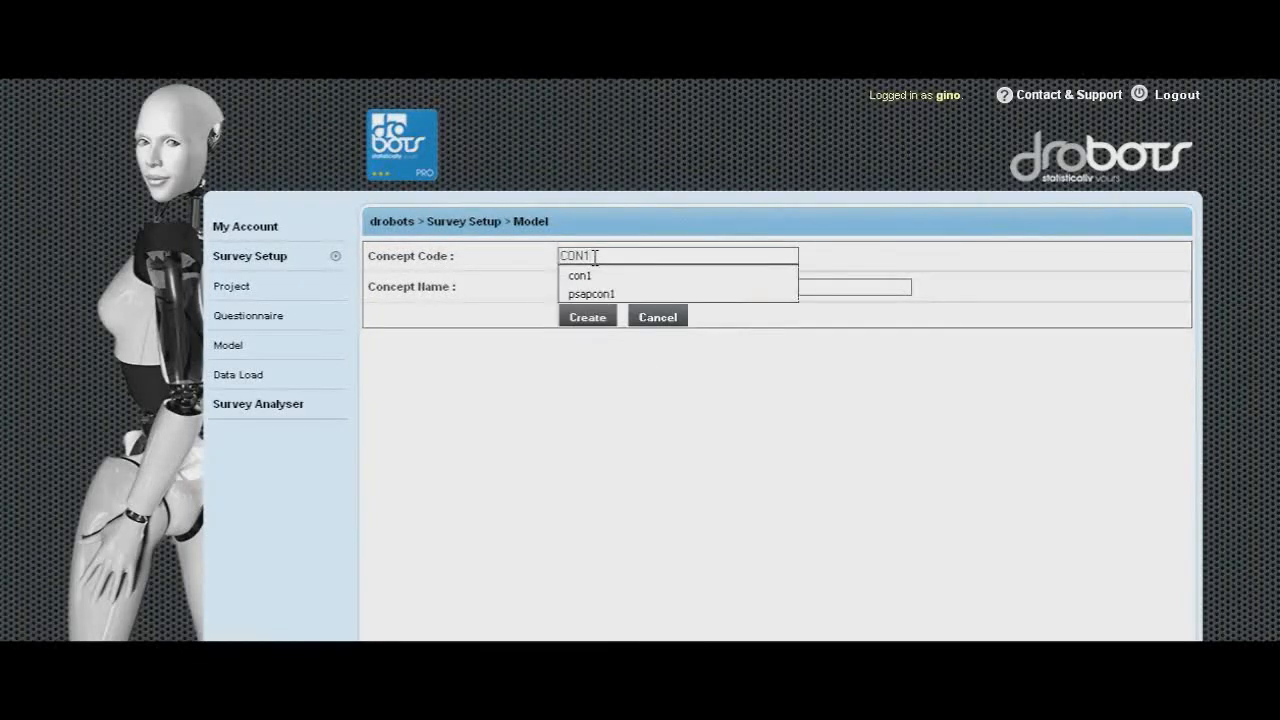
left_click(591, 276)
key("alt+Tab")
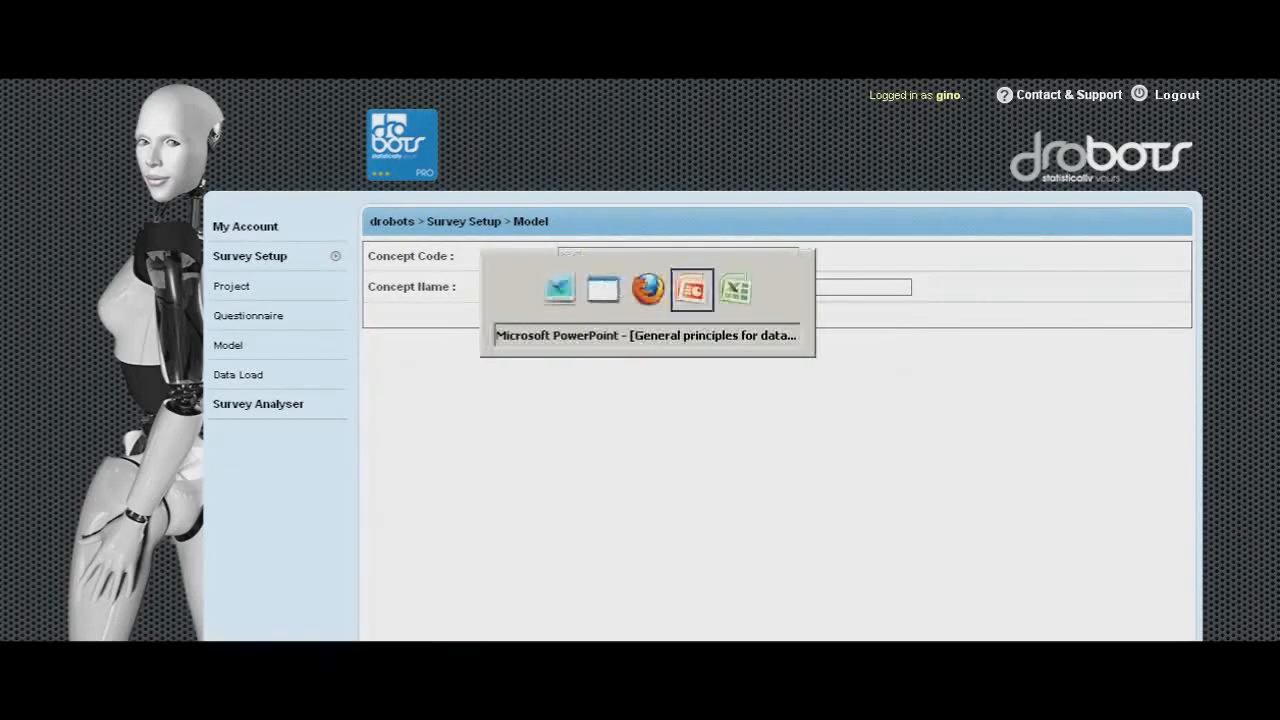
key("alt+Tab")
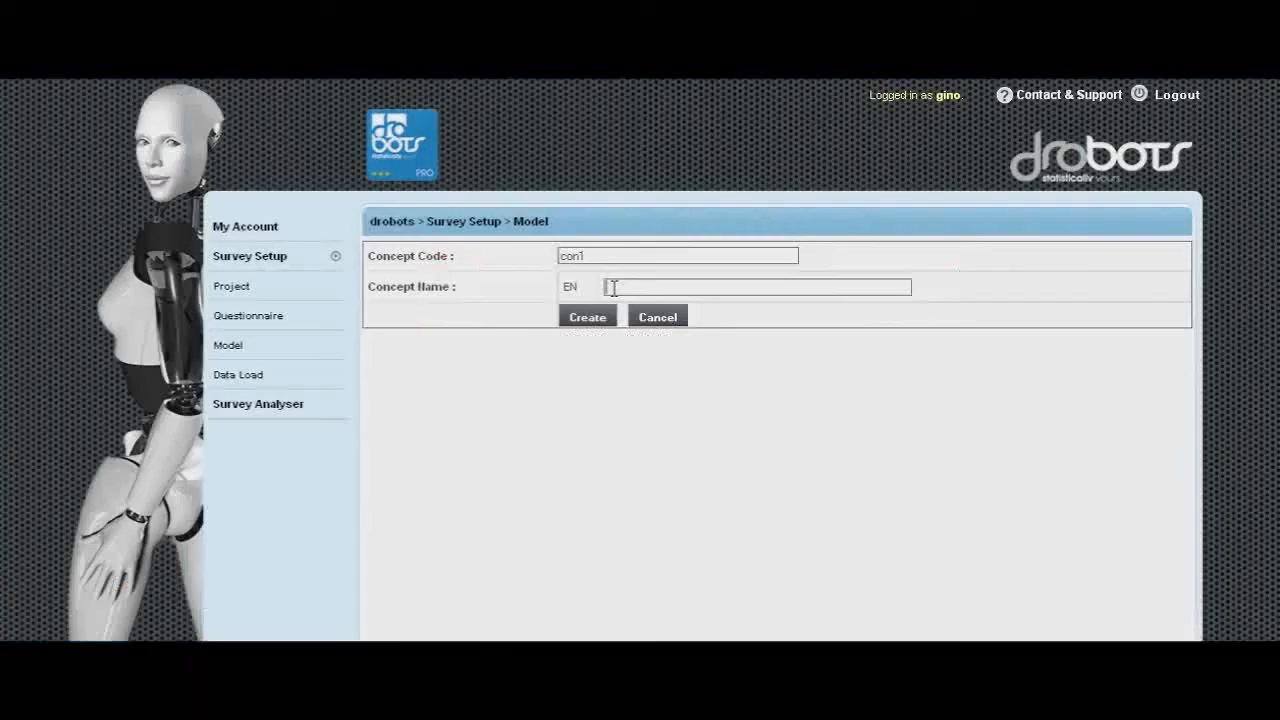
left_click(614, 288)
type("CPI")
left_click(587, 318)
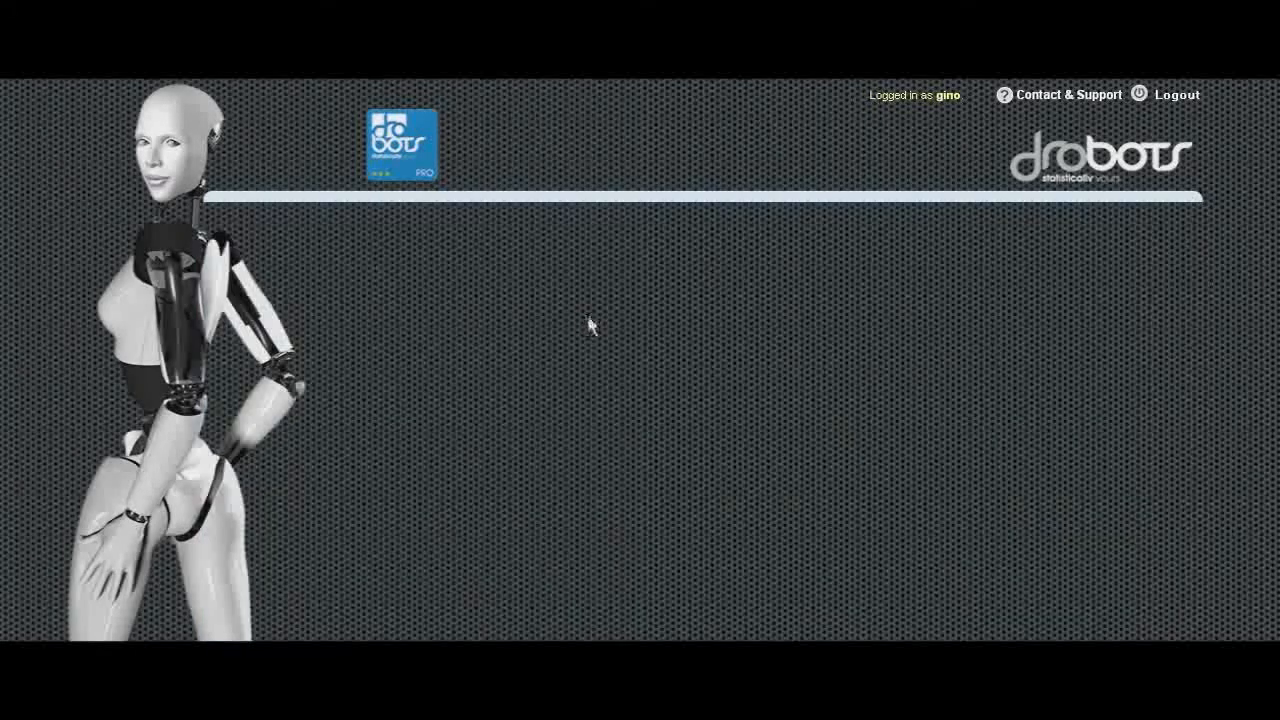
- Link the integrity and customer orientation facets to the CPI concept
left_click_drag(665, 464, 674, 480)
left_click(664, 617)
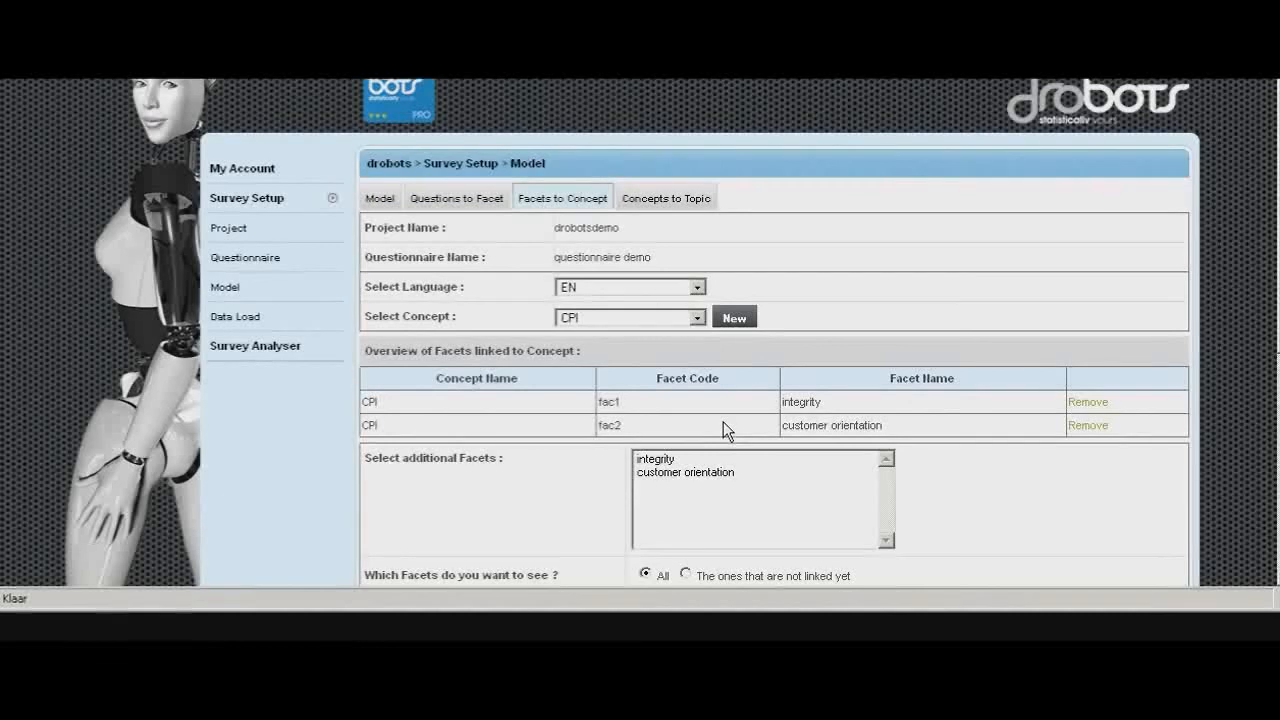
- On the Concepts to Topic page, create a new topic with code CPI project and name CPI data
left_click(668, 204)
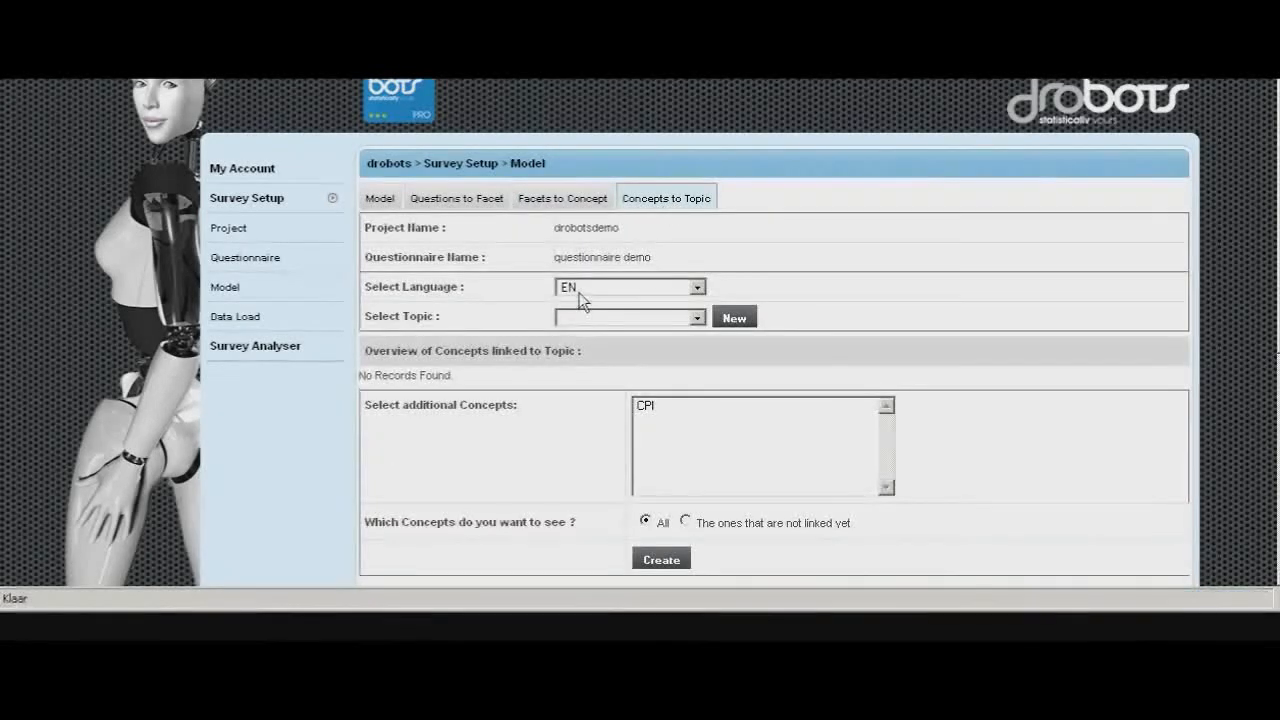
left_click(743, 317)
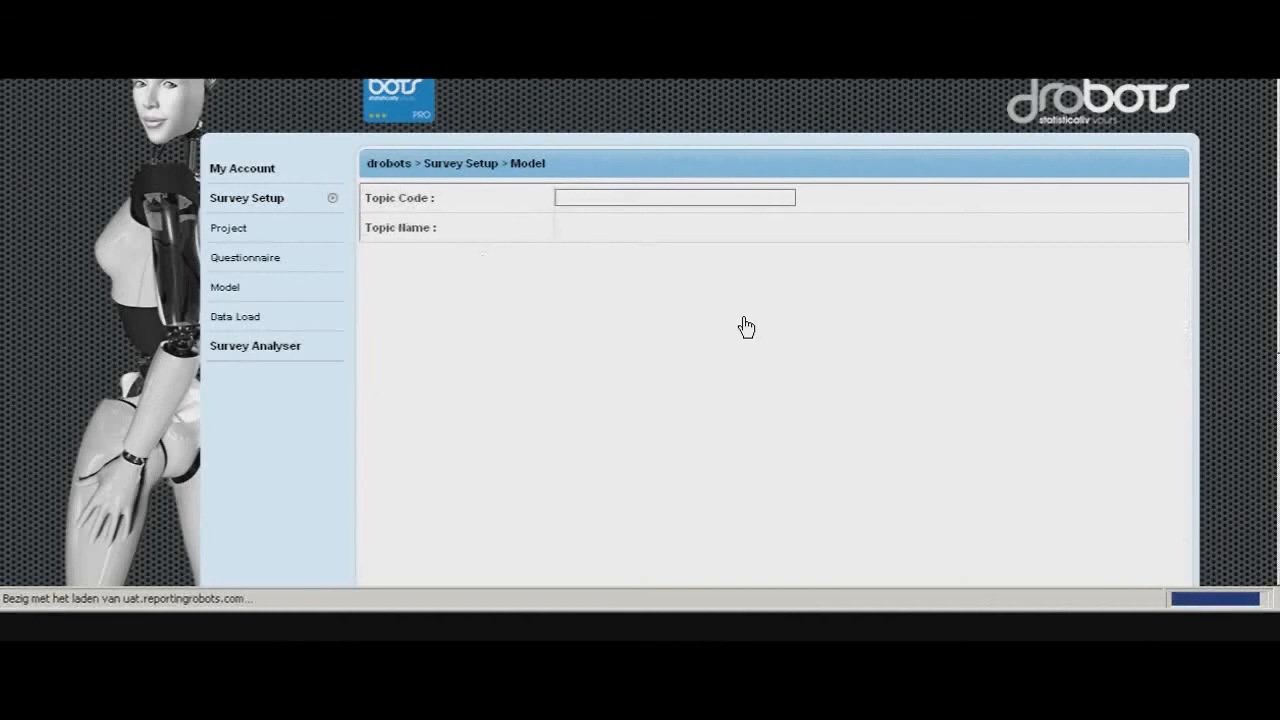
left_click(603, 197)
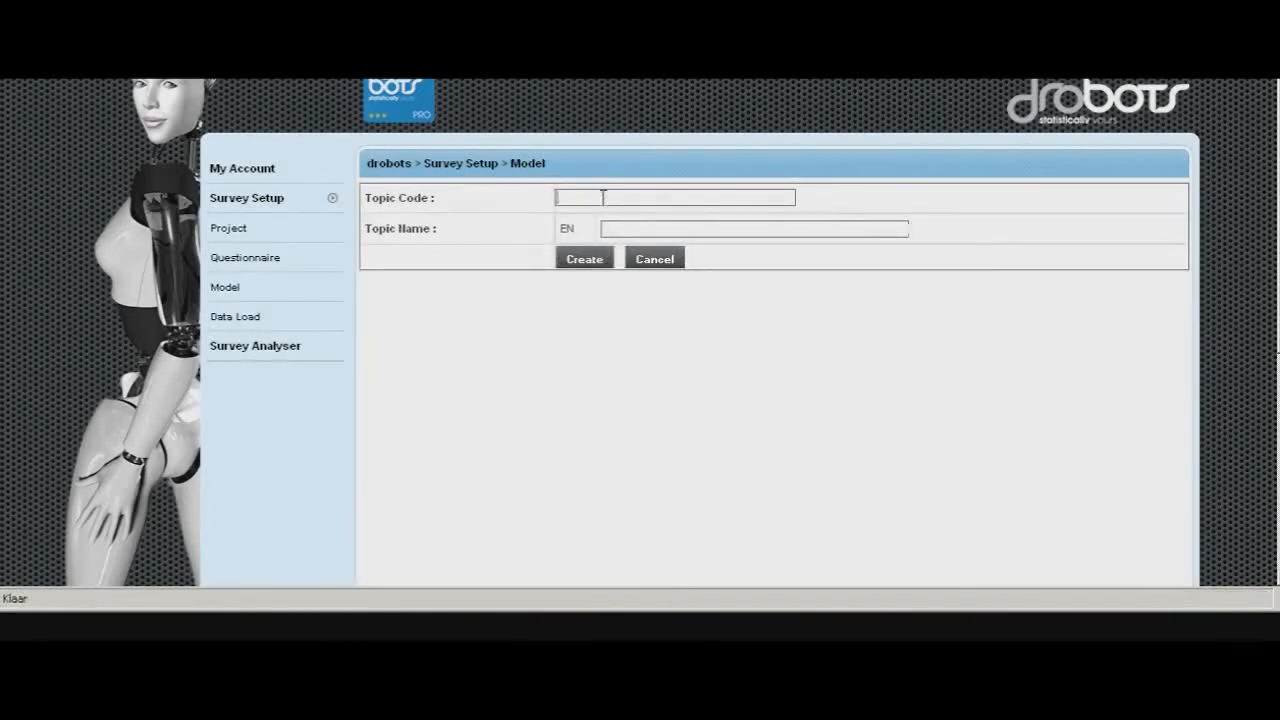
type("CPIproject")
left_click(615, 229)
type("CPI data")
left_click(592, 261)
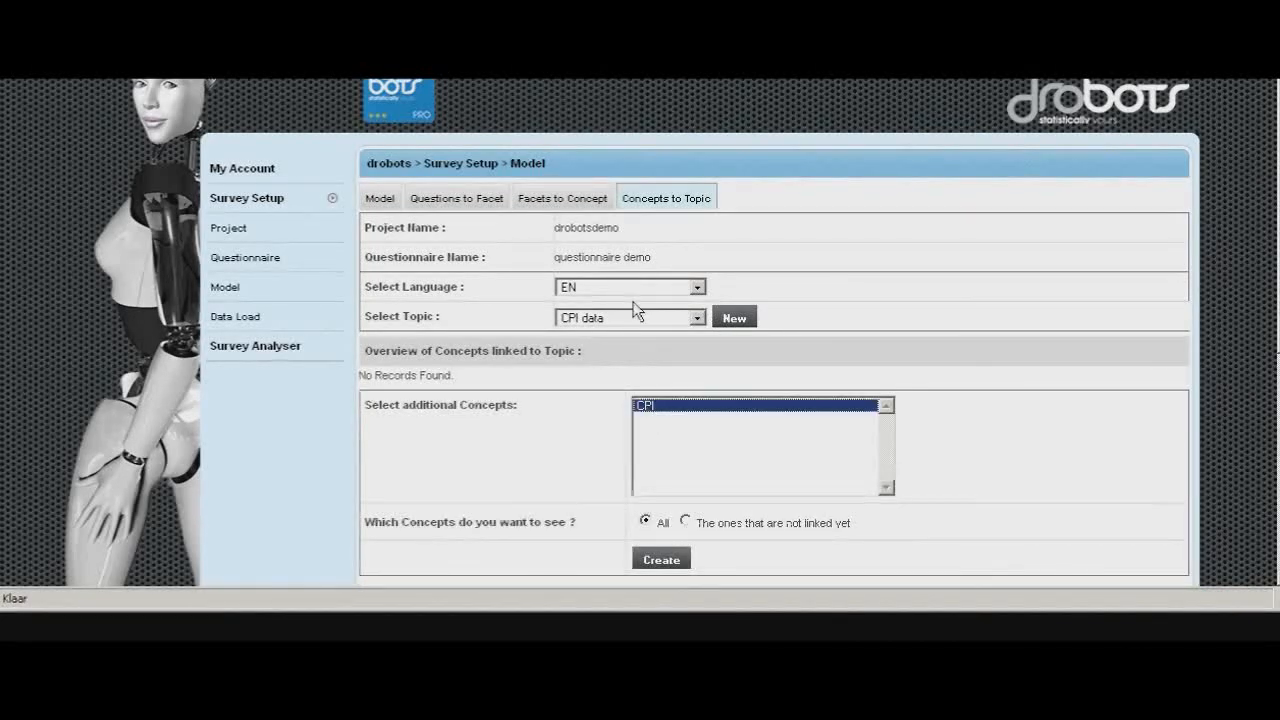
- Link the CPI concept to the CPI data topic and open the Model overview of the structure
left_click(662, 560)
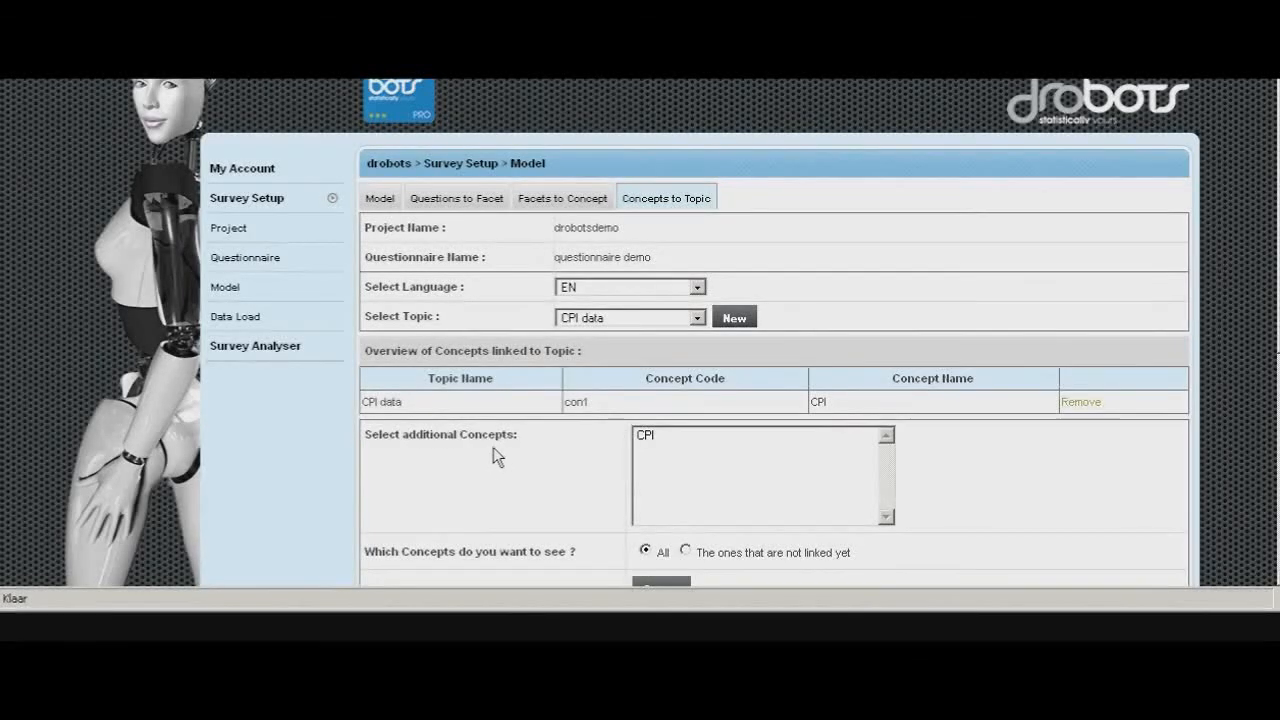
left_click(379, 200)
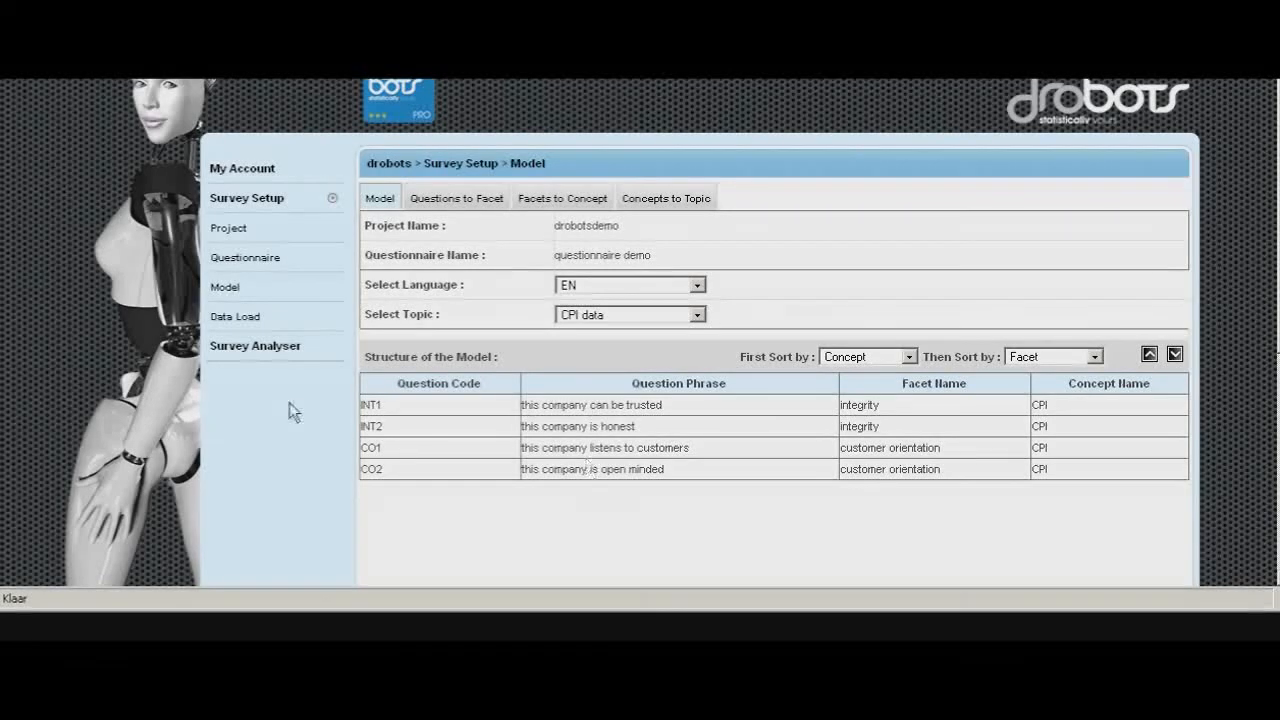
- Open the Data Load section, then close the demosmall.xlsx workbook in Excel without saving changes
left_click(243, 318)
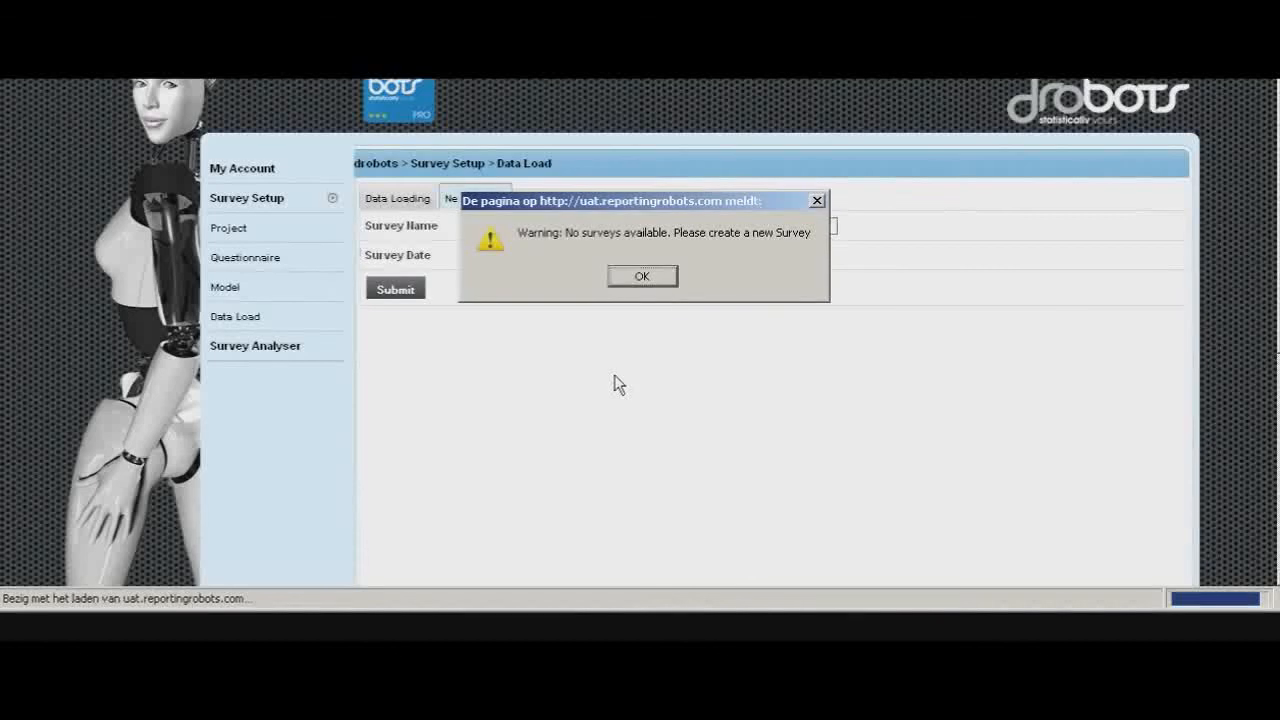
left_click(655, 277)
key("alt+Tab")
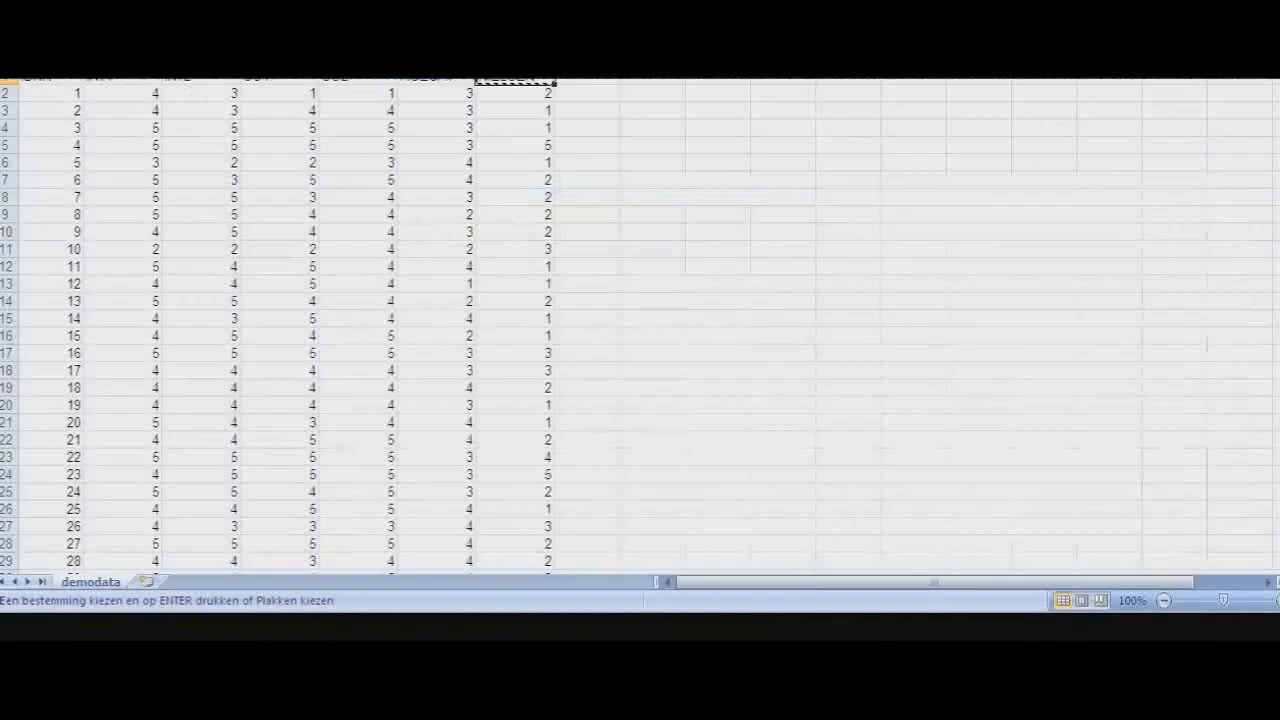
key("alt+F4")
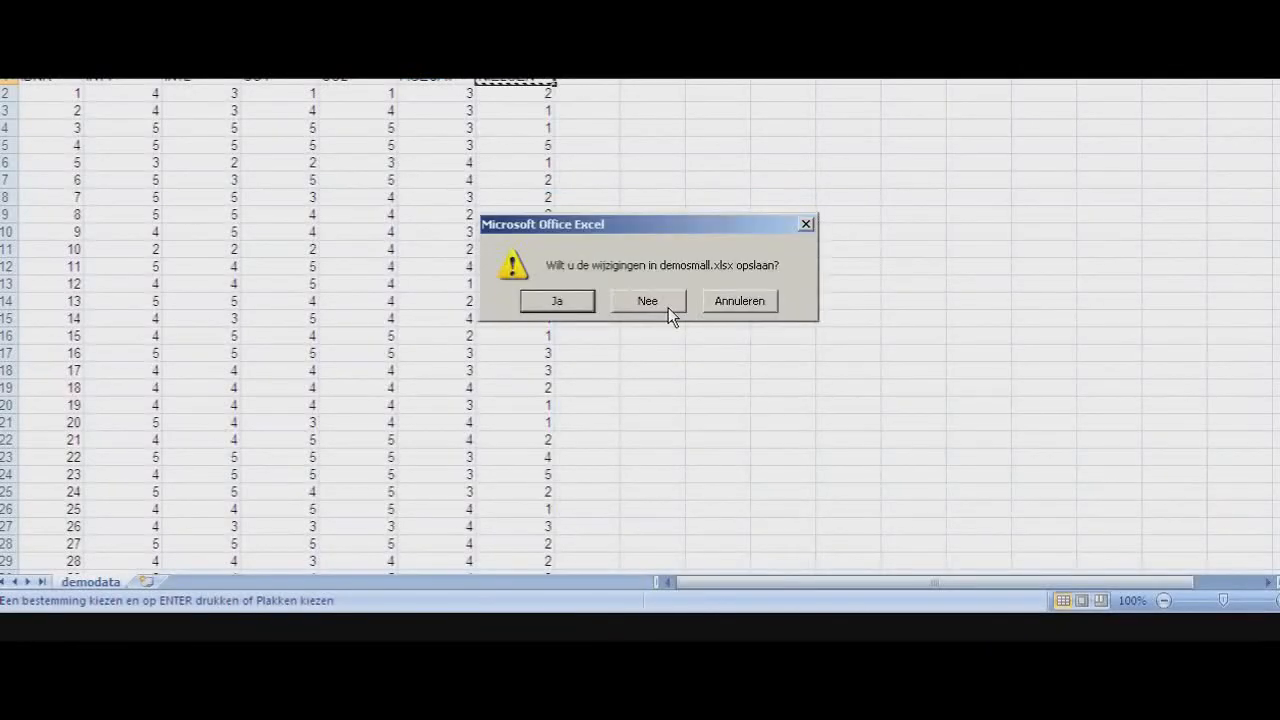
left_click(642, 304)
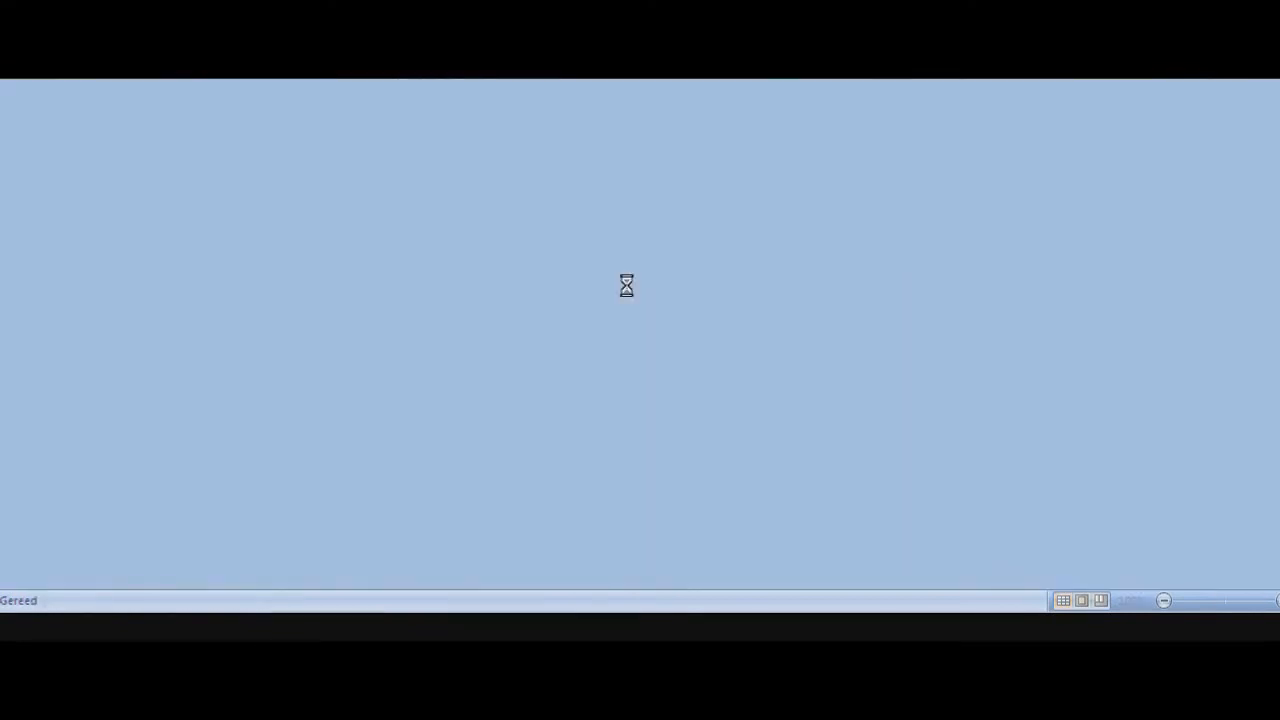
key("alt+Tab")
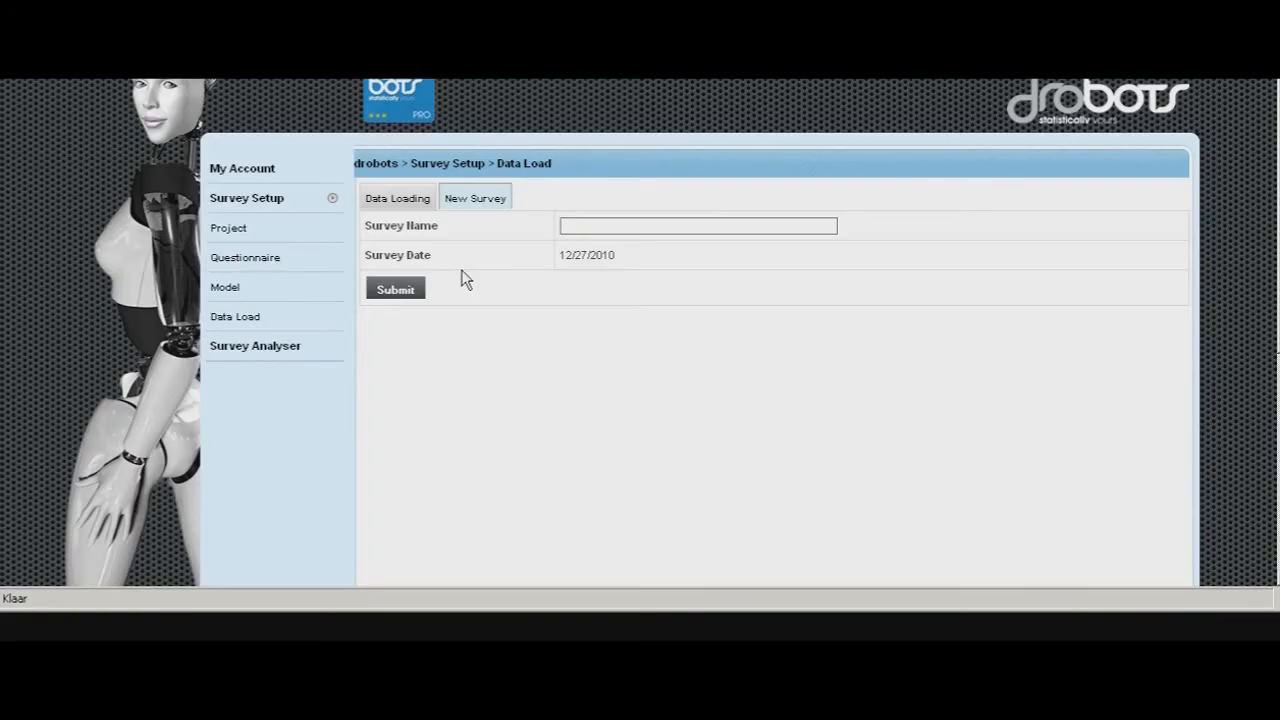
- Create a new survey named demo CPI
left_click(491, 203)
left_click(598, 227)
type("demo 0")
type("PI")
left_click(397, 295)
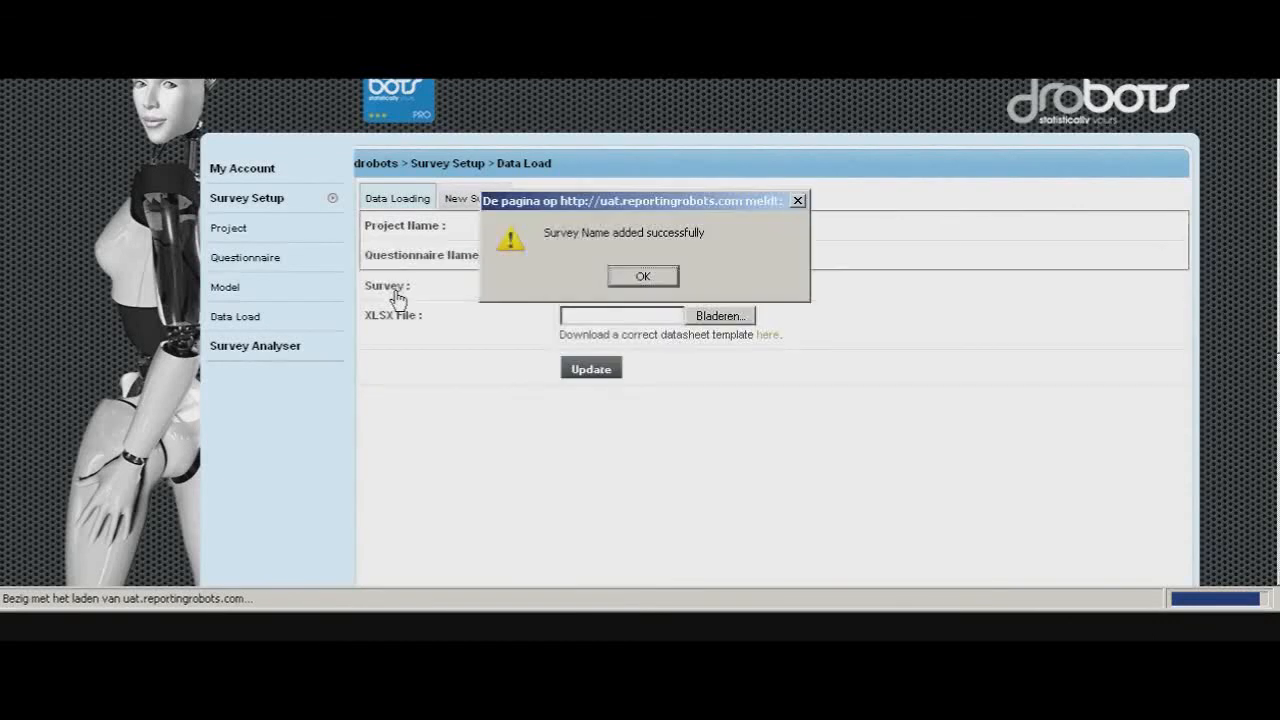
left_click(641, 280)
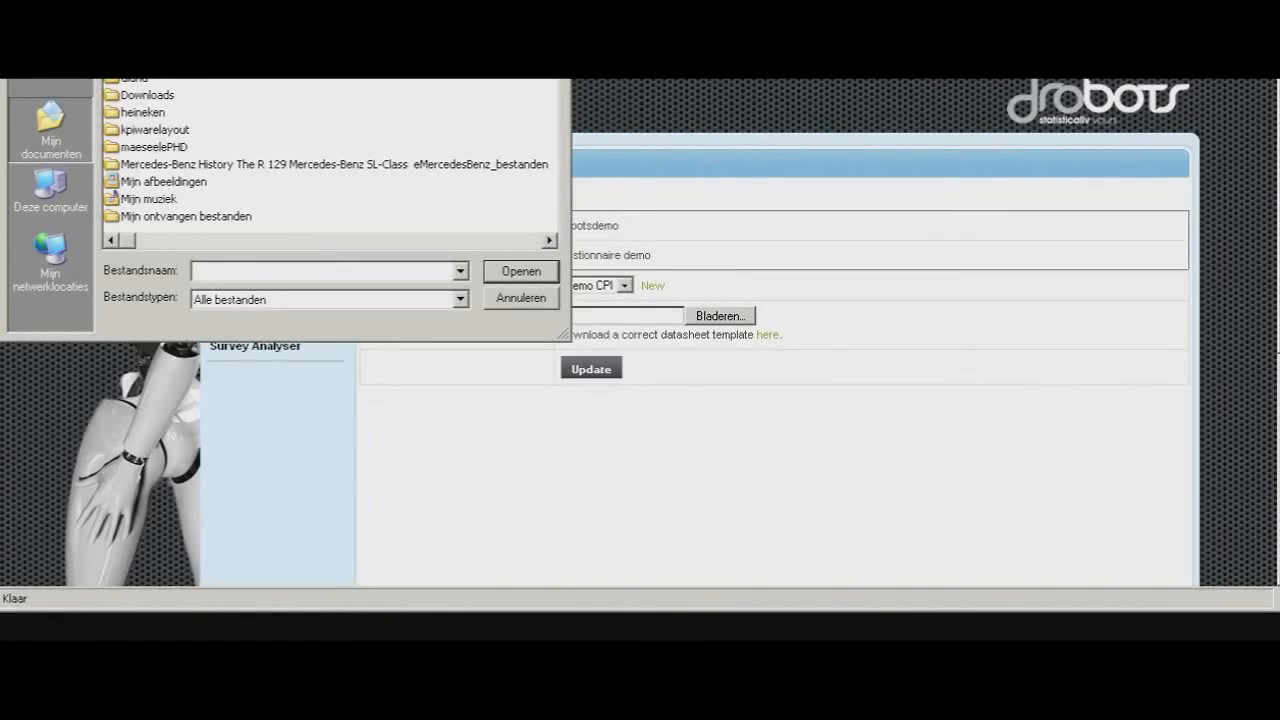
- Browse to the survey data XLSX file and upload it into the demo CPI survey
left_click(358, 80)
left_click(162, 164)
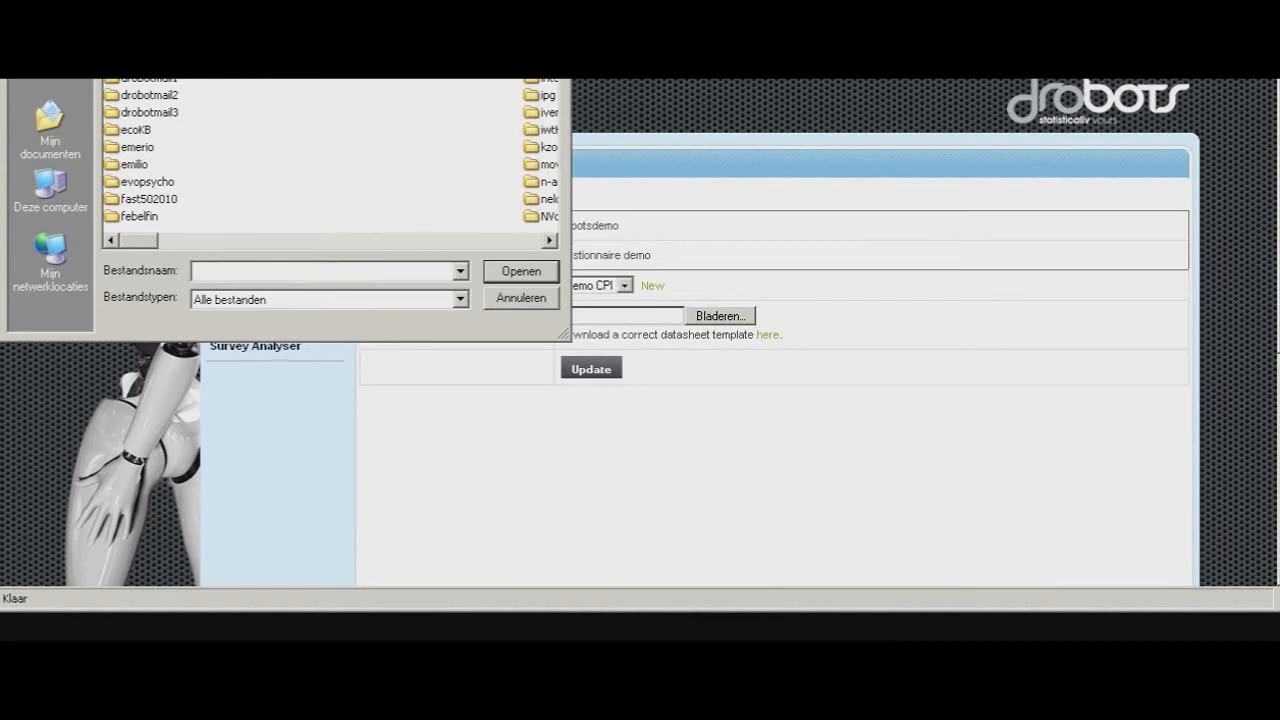
double_click(148, 60)
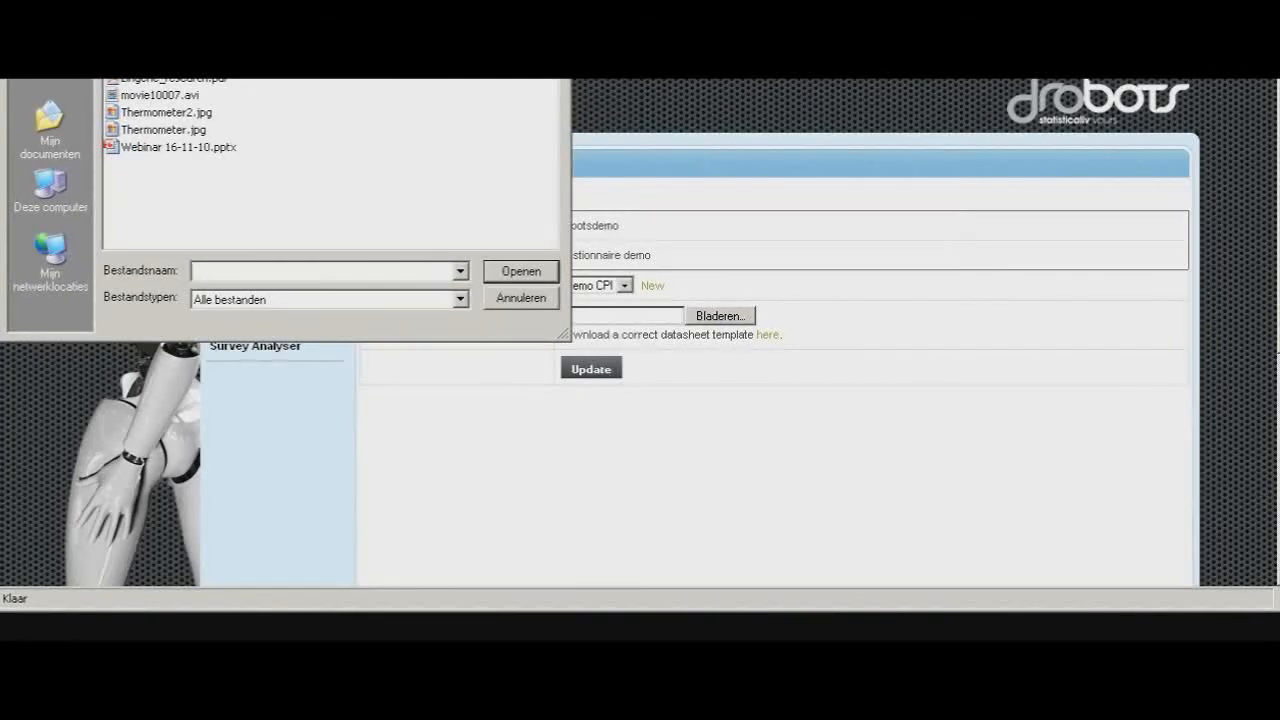
left_click(506, 268)
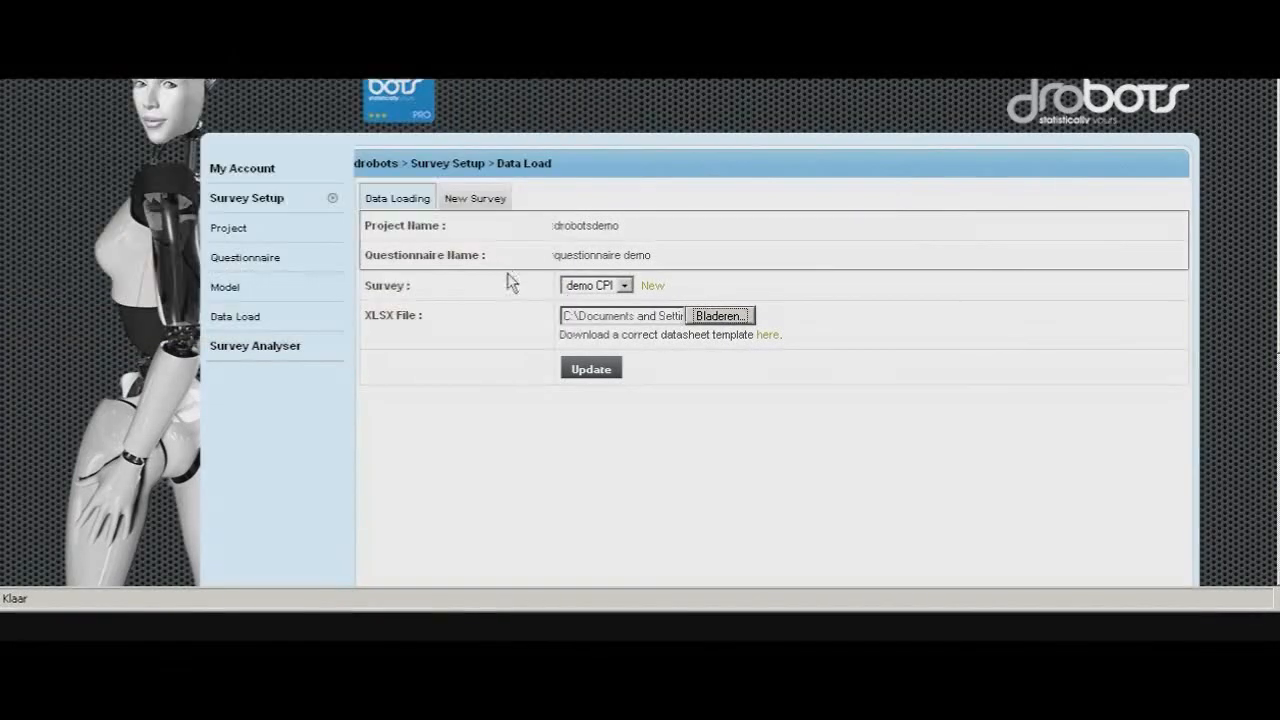
left_click(590, 369)
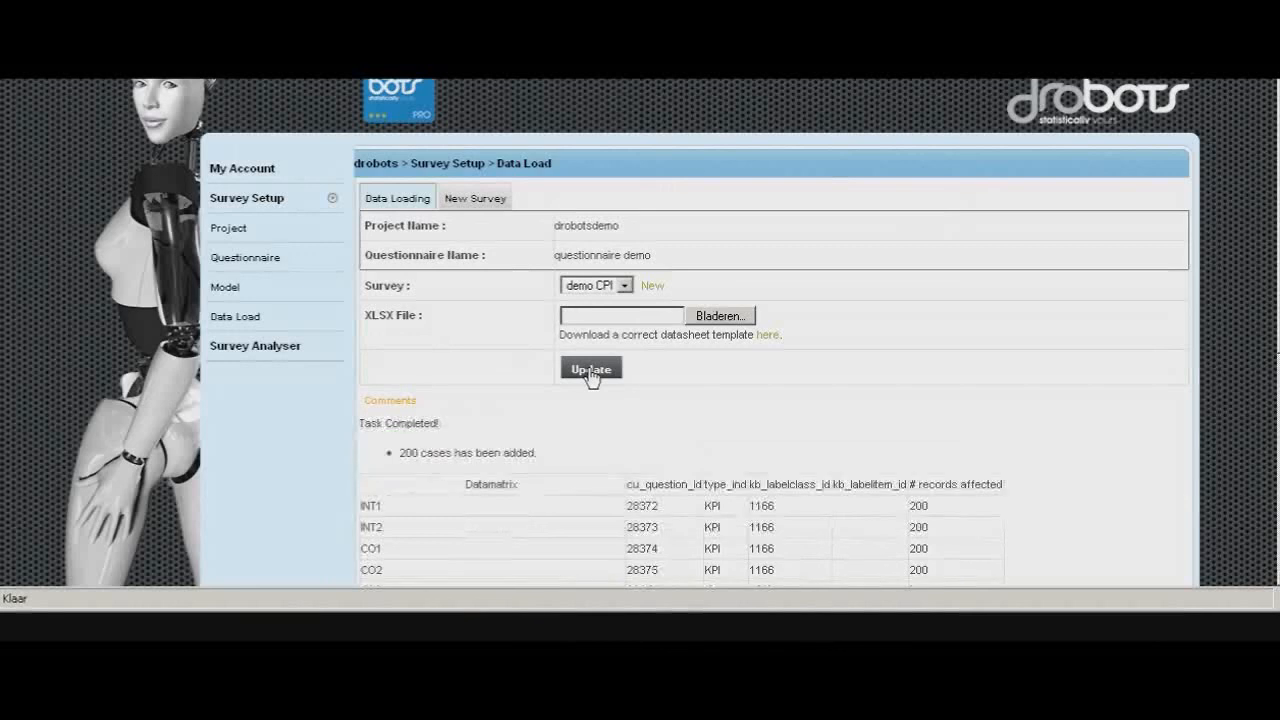
- Review the upload results, then open the Survey Analyser section
scroll(871, 349, "down", 3)
scroll(871, 349, "up", 2)
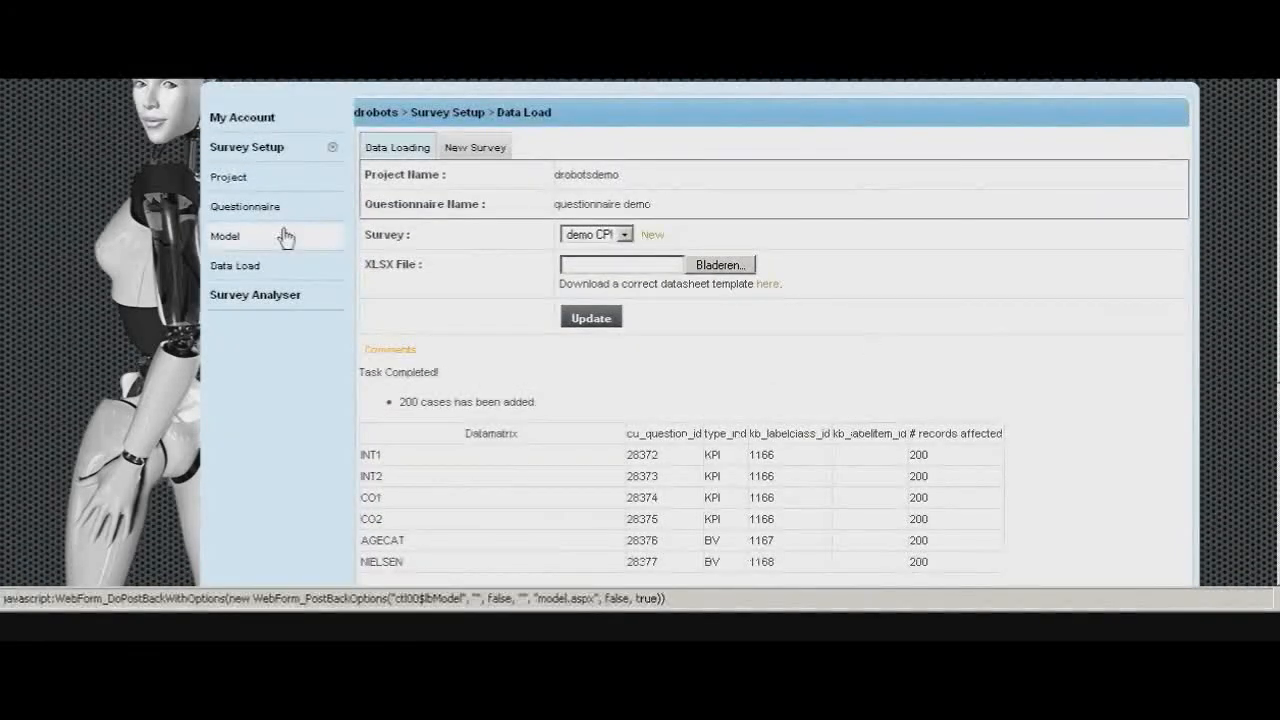
left_click(246, 152)
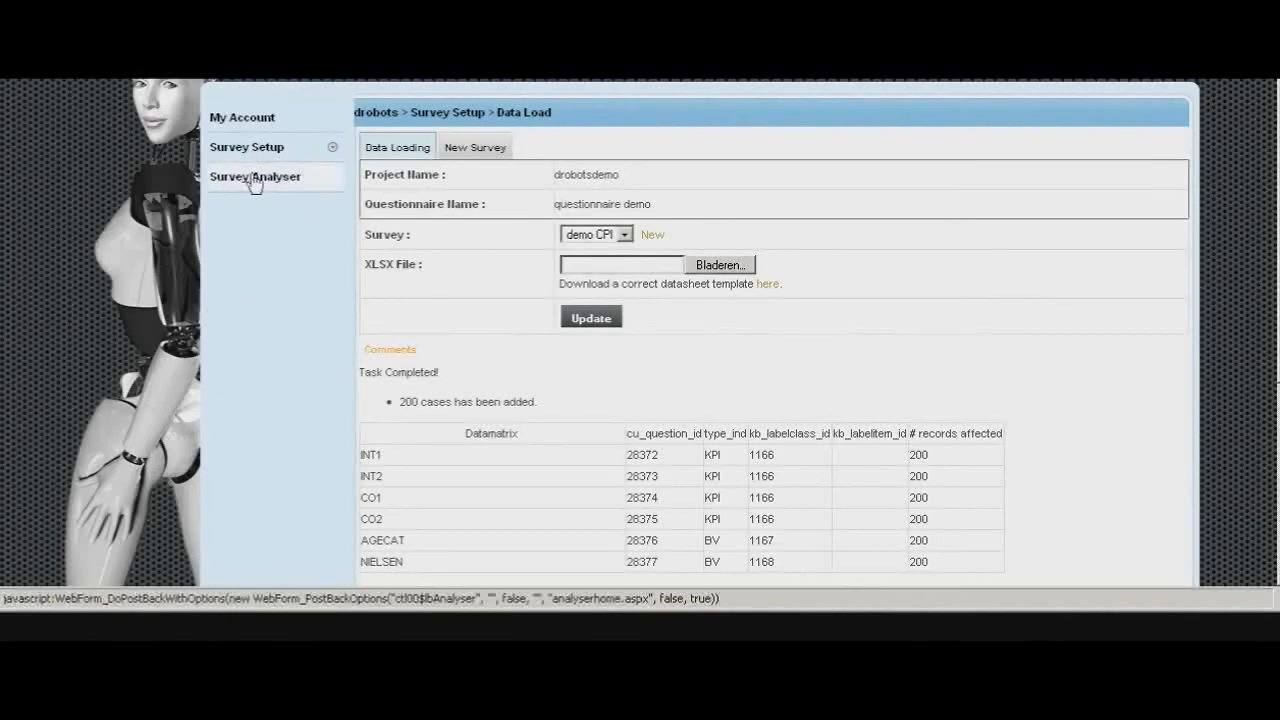
left_click(252, 178)
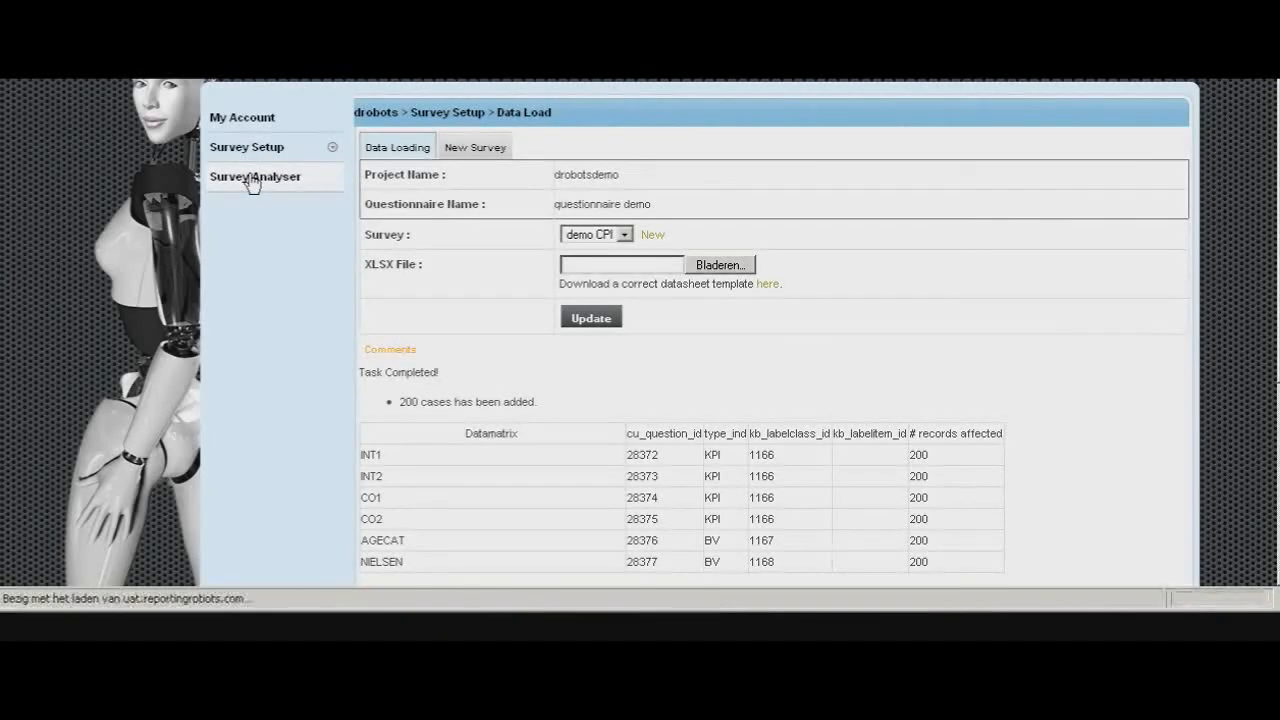